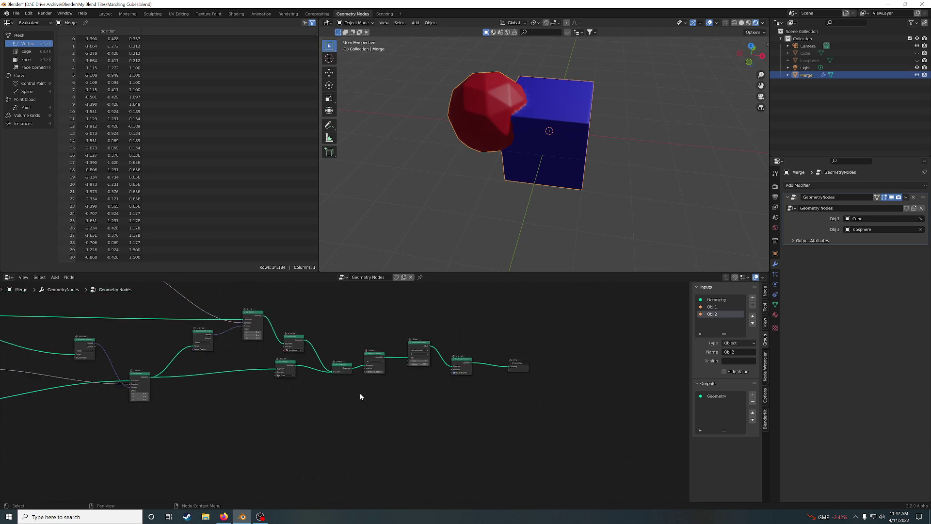
Step: Move the Group Output node at the end of the Merge object's geometry node tree slightly upward
middle_click_drag(169, 413, 401, 416)
scroll(300, 415, "down", 2)
scroll(287, 417, "down", 4)
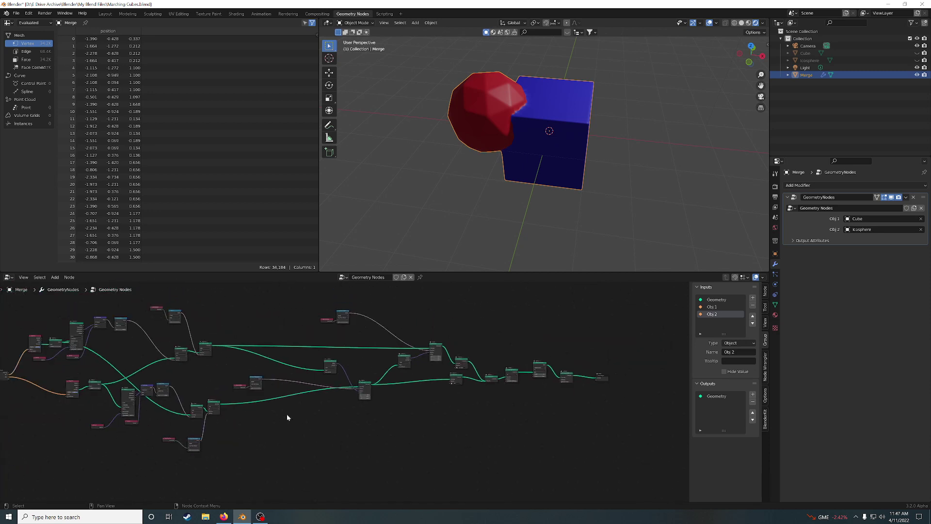
middle_click_drag(176, 369, 255, 369)
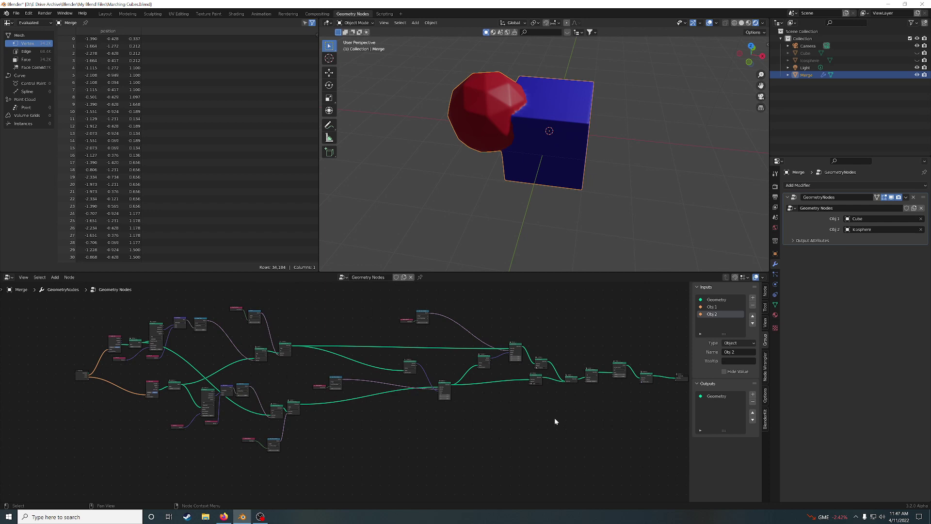
middle_click_drag(555, 419, 383, 415)
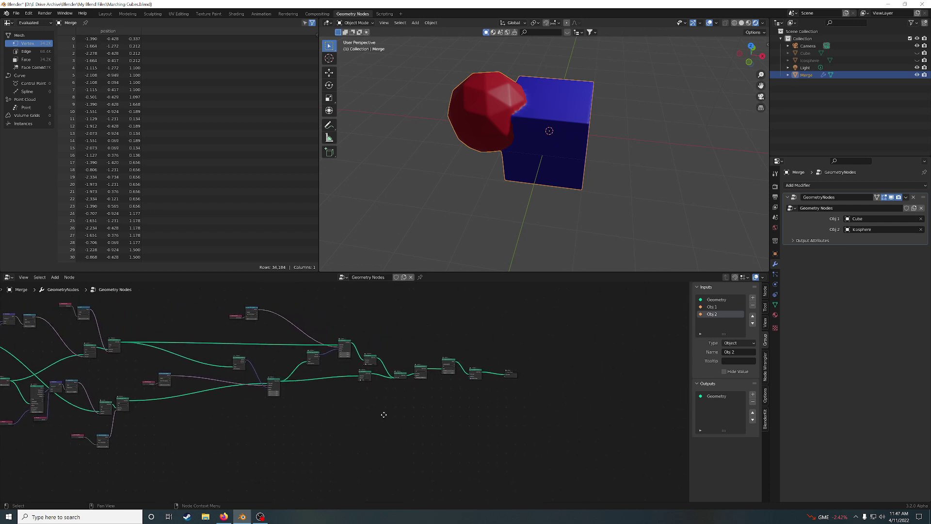
scroll(499, 402, "up", 4)
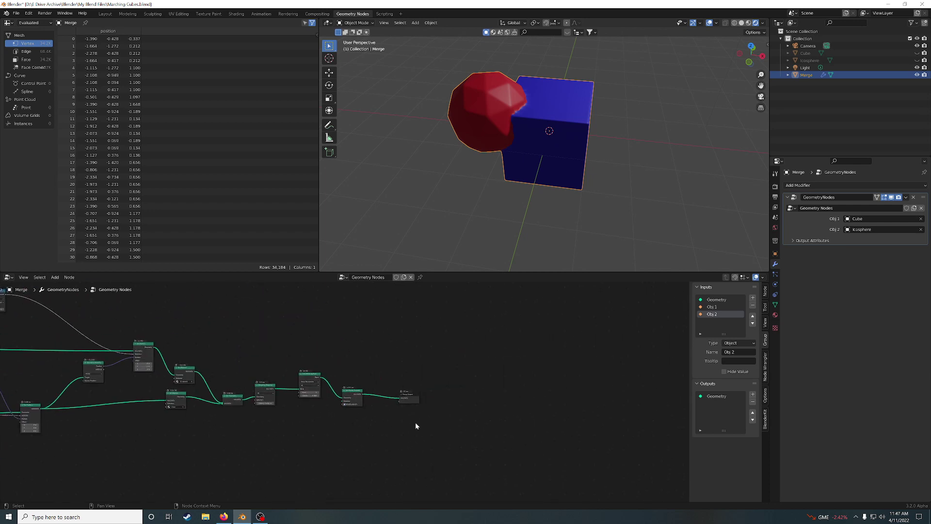
scroll(430, 425, "up", 1)
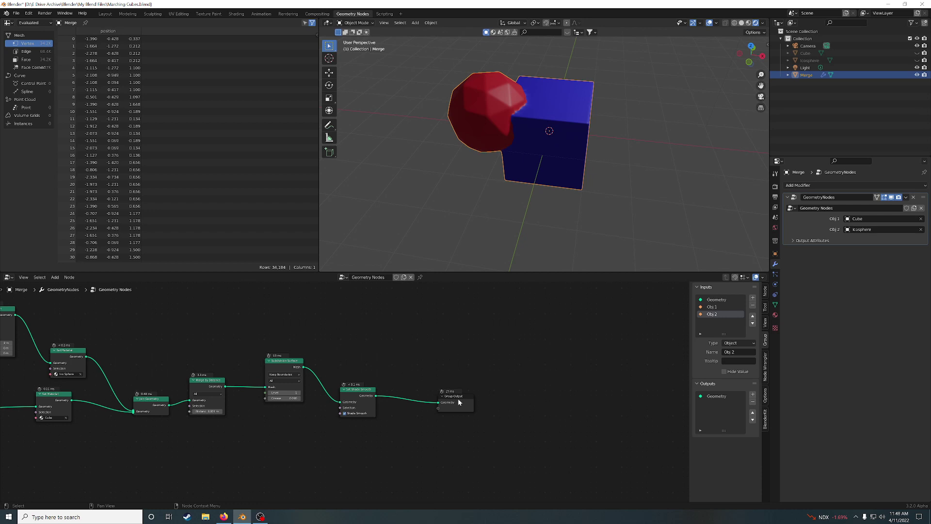
left_click_drag(457, 398, 458, 384)
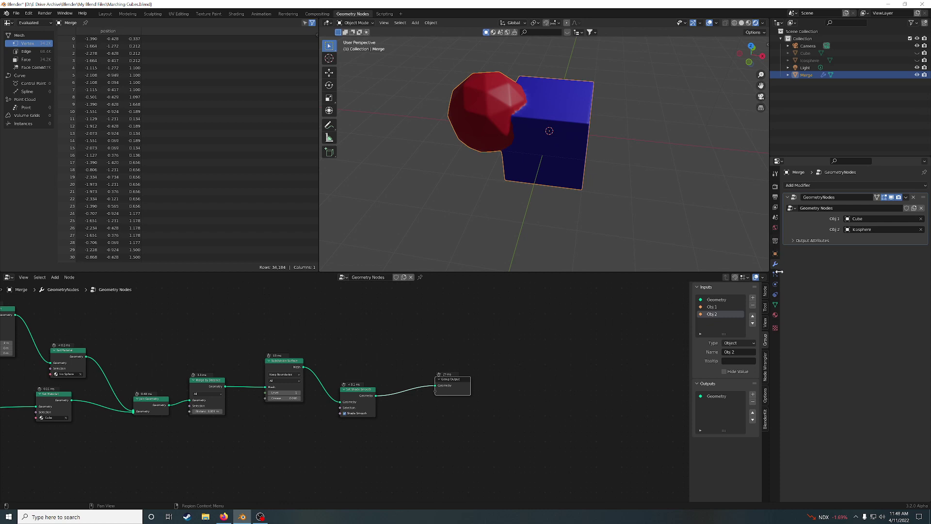
Step: Select the hidden Icosphere and change its location to about X 0.10 m, Y -0.62 m, Z 0.48 m
left_click(809, 61)
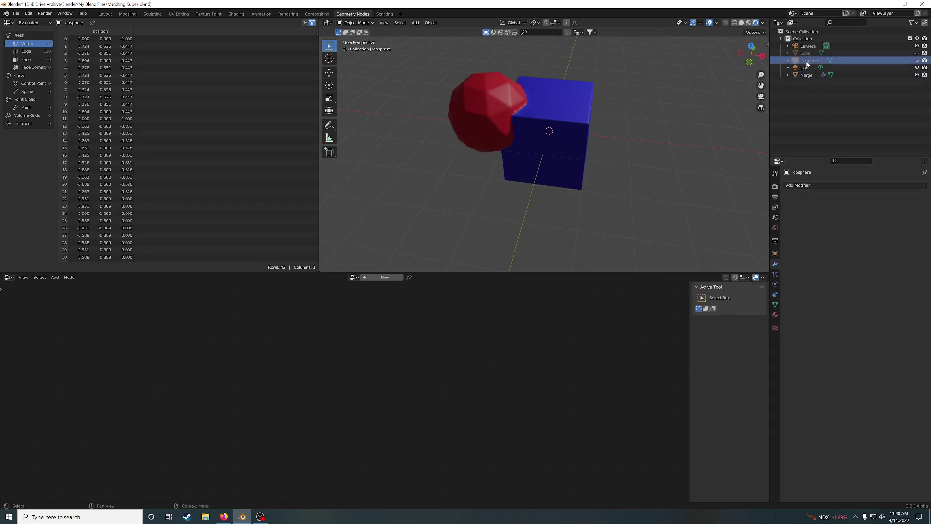
left_click(775, 254)
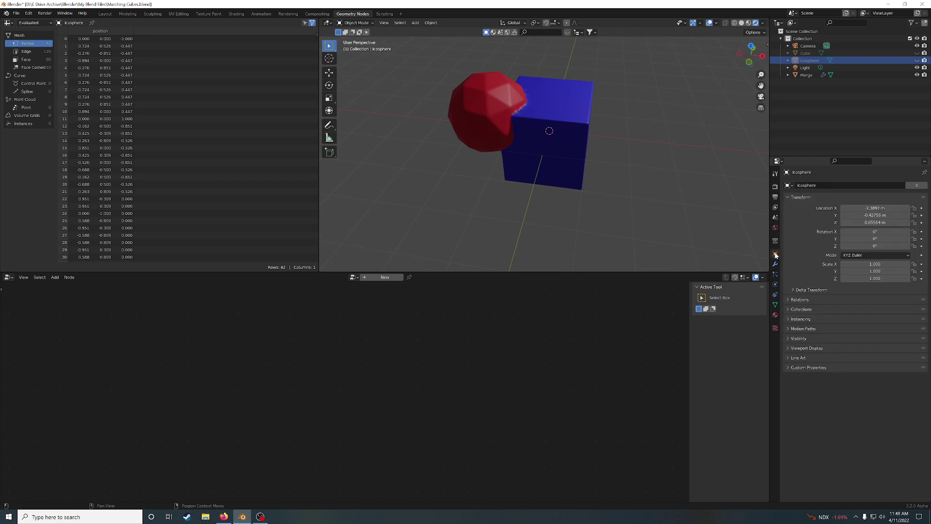
left_click_drag(874, 223, 807, 215)
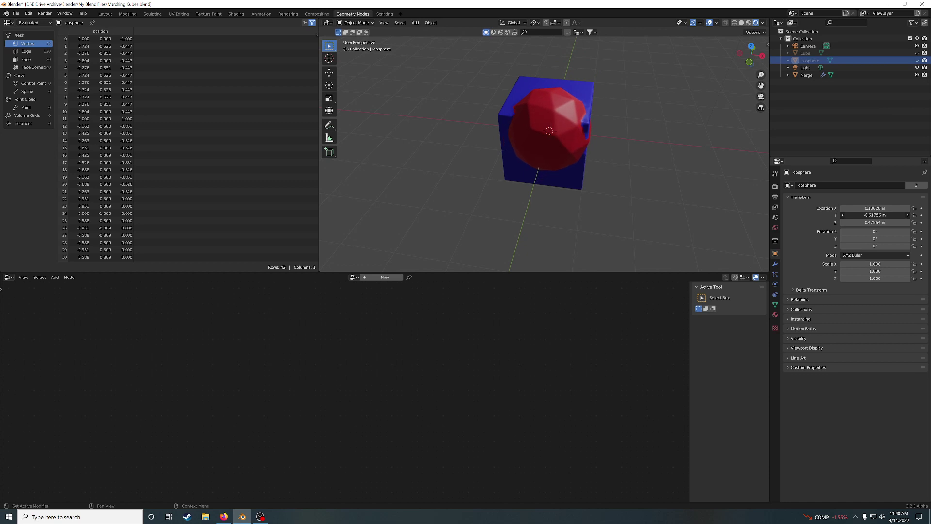
Step: Display the viewport in wireframe and inspect the merged mesh closely where the sphere meets the cube
left_click(725, 23)
left_click(741, 24)
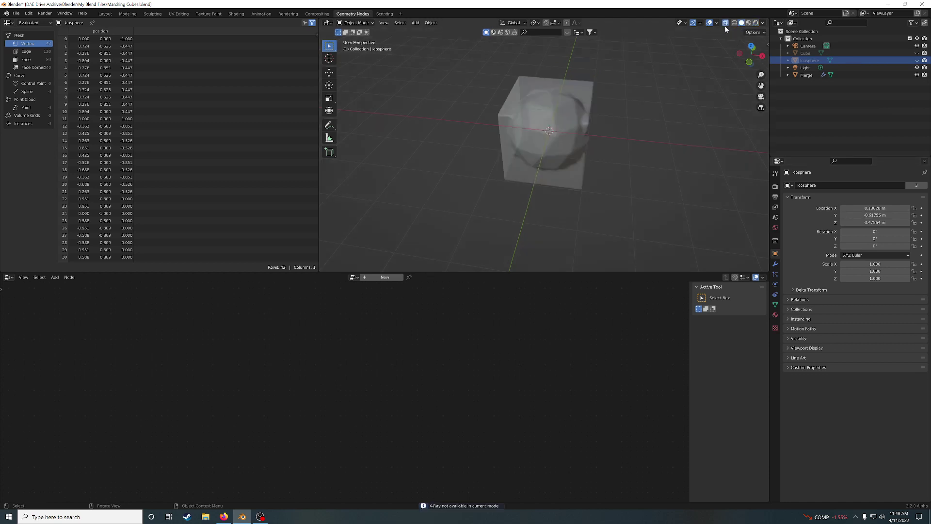
left_click(734, 23)
middle_click_drag(636, 118, 700, 107)
scroll(526, 179, "up", 5)
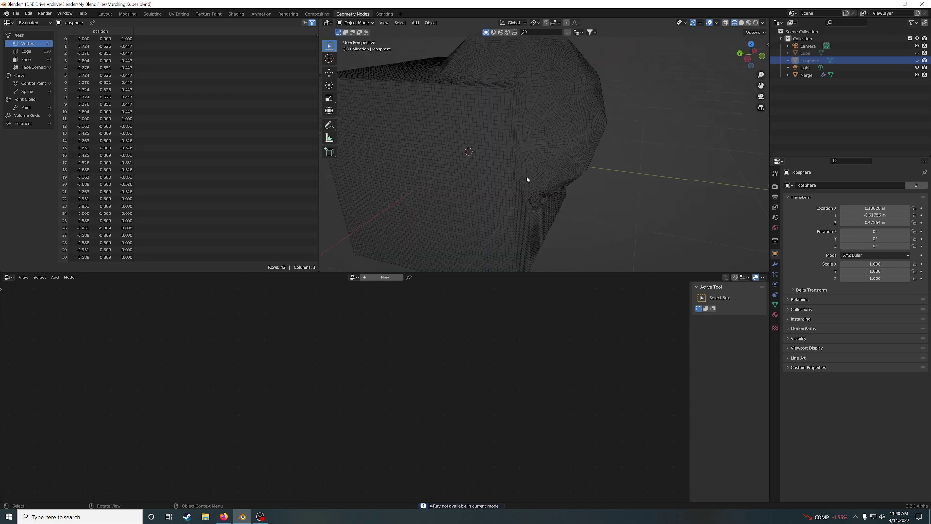
middle_click_drag(731, 34, 624, 168)
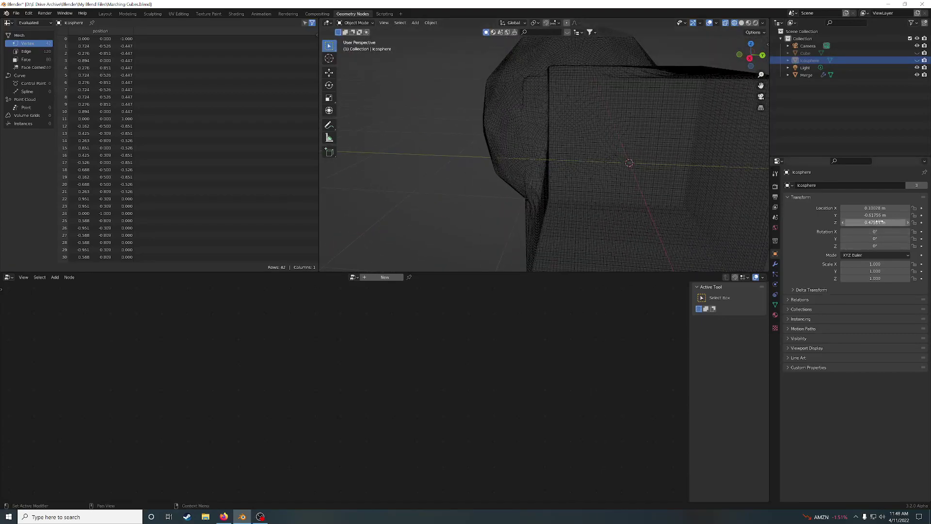
Step: Raise the Icosphere's Z location to about 1.23 m and check the merged wireframe
mouse_move(887, 223)
left_mouse_down()
mouse_move(929, 223)
mouse_move(848, 223)
mouse_move(900, 222)
left_mouse_up()
scroll(598, 138, "down", 6)
middle_click_drag(542, 128, 574, 169)
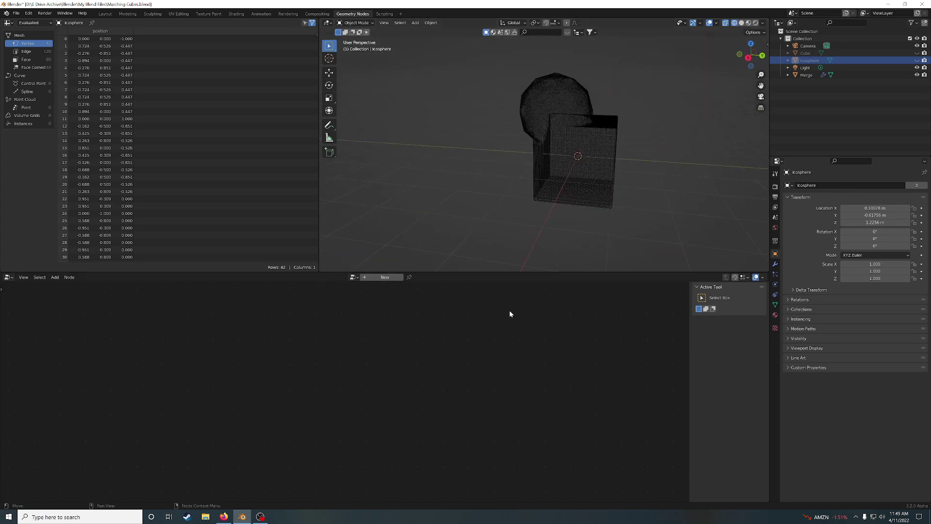
Step: Select the Merge object and return the viewport to rendered shading
left_click(805, 76)
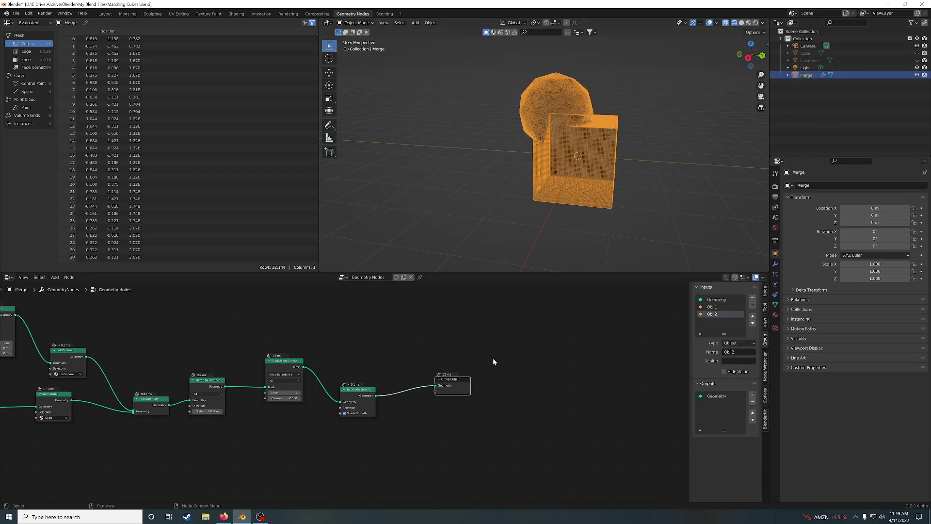
middle_click_drag(517, 174, 549, 172)
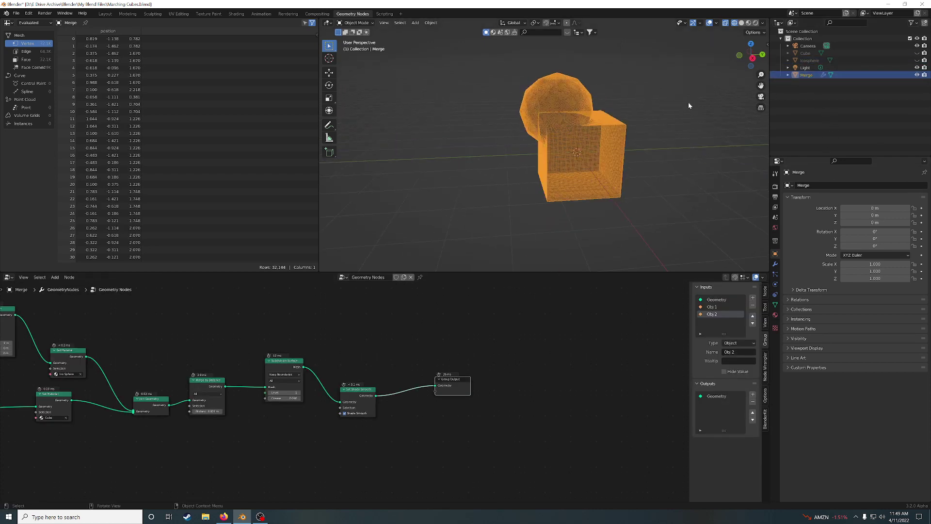
left_click(755, 23)
Step: Move the Group Input node farther from the Object Info nodes and show the Merge object's modifier settings
scroll(243, 346, "down", 4)
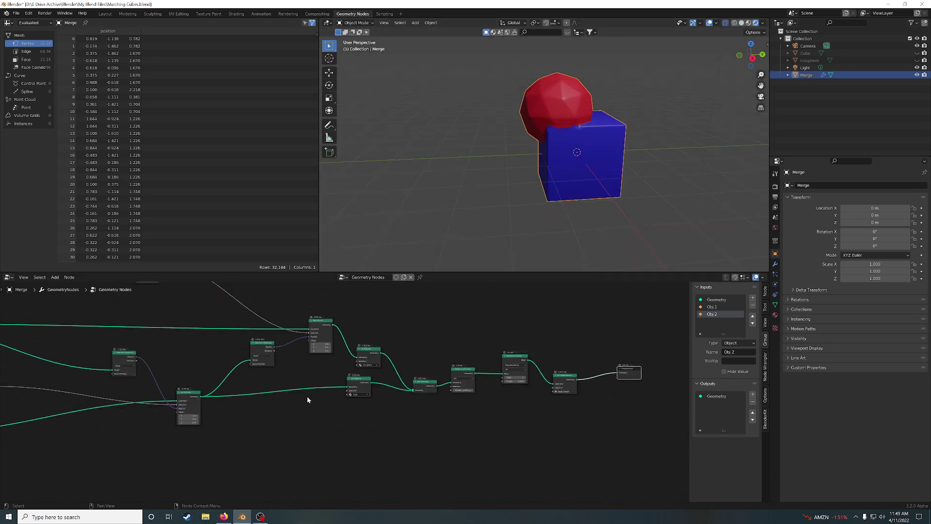
scroll(307, 397, "down", 2)
middle_click_drag(172, 380, 546, 376)
mouse_move(315, 380)
middle_mouse_down()
mouse_move(592, 369)
mouse_move(439, 386)
middle_mouse_up()
scroll(446, 393, "up", 5)
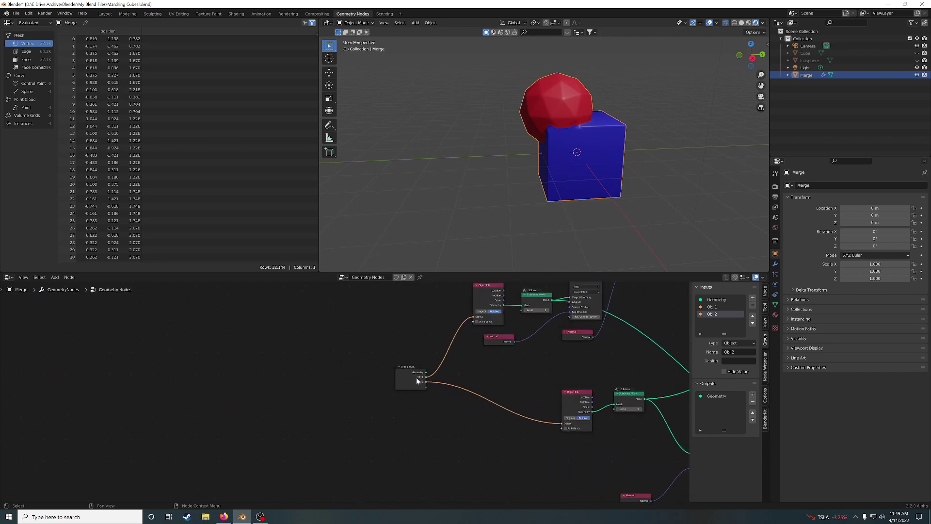
left_click_drag(416, 377, 374, 356)
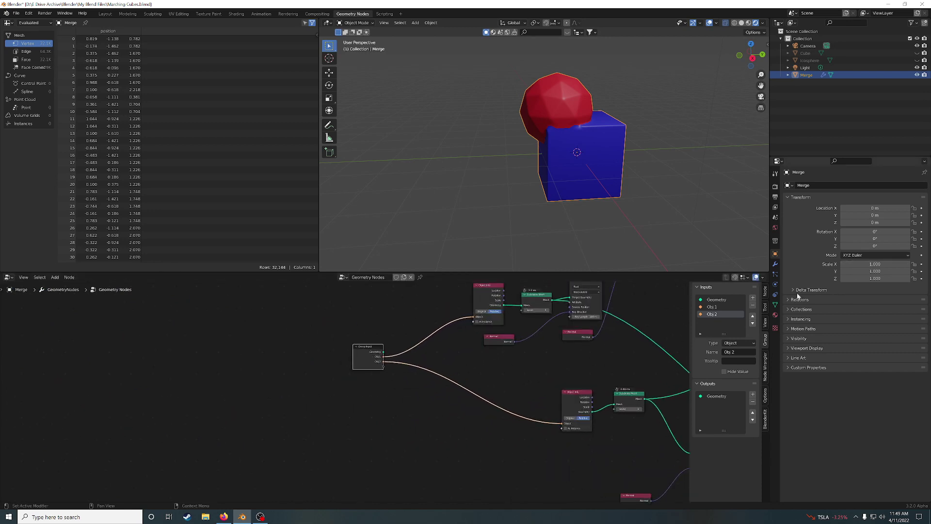
left_click(774, 264)
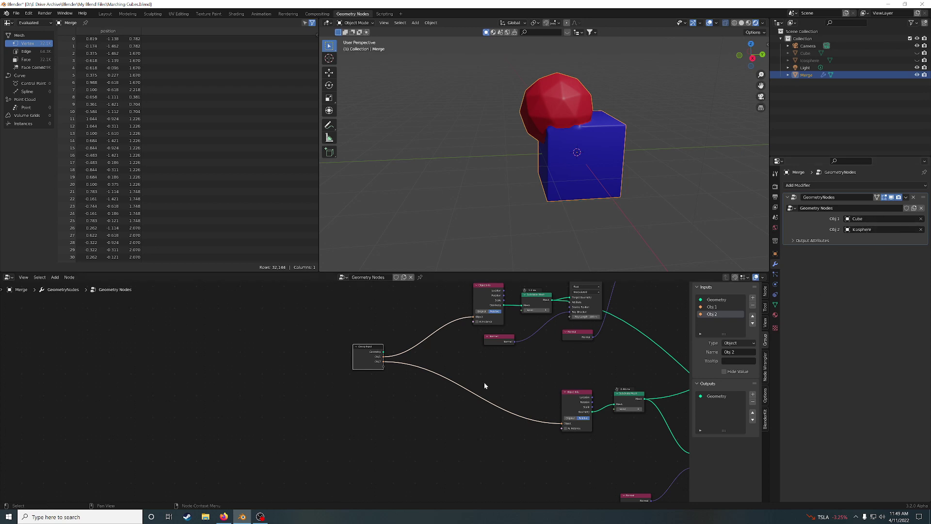
Step: Reposition the Obj 1 branch's Object Info and Subdivide Mesh nodes slightly upward and nudge the Group Input node
middle_click_drag(484, 382, 340, 438)
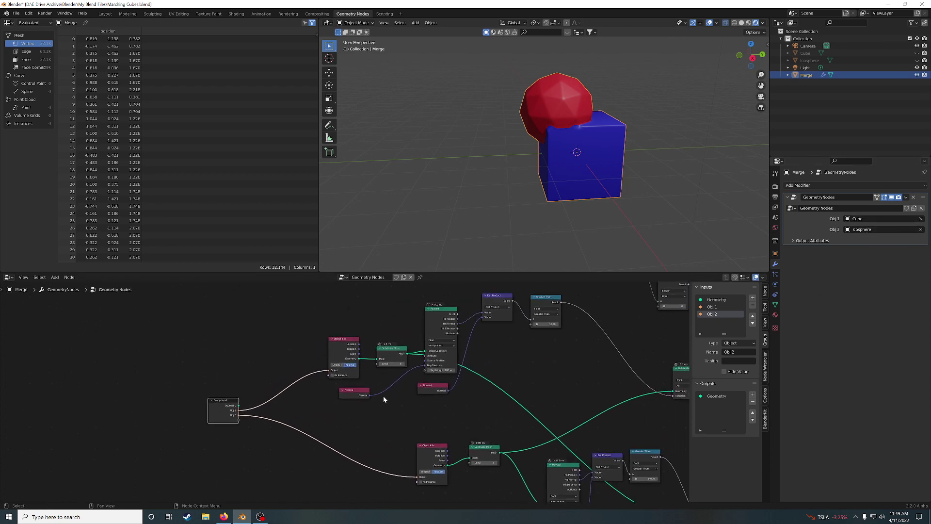
left_click_drag(339, 342, 340, 328)
left_click(222, 413)
left_click_drag(222, 415, 218, 419)
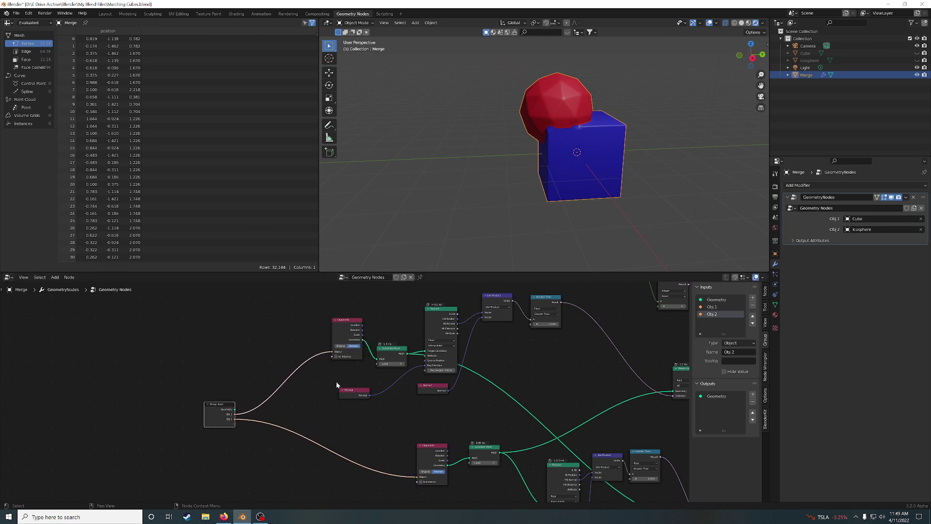
scroll(353, 367, "up", 4)
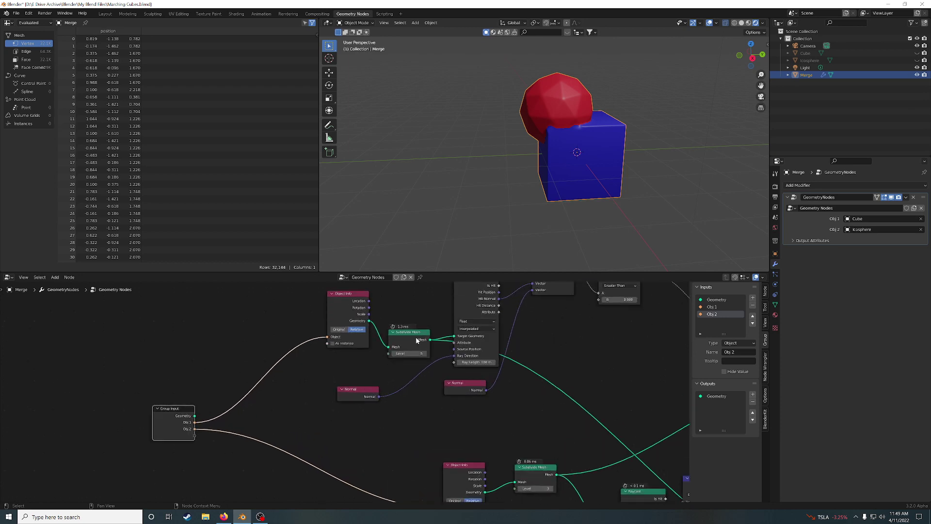
left_click_drag(414, 337, 403, 319)
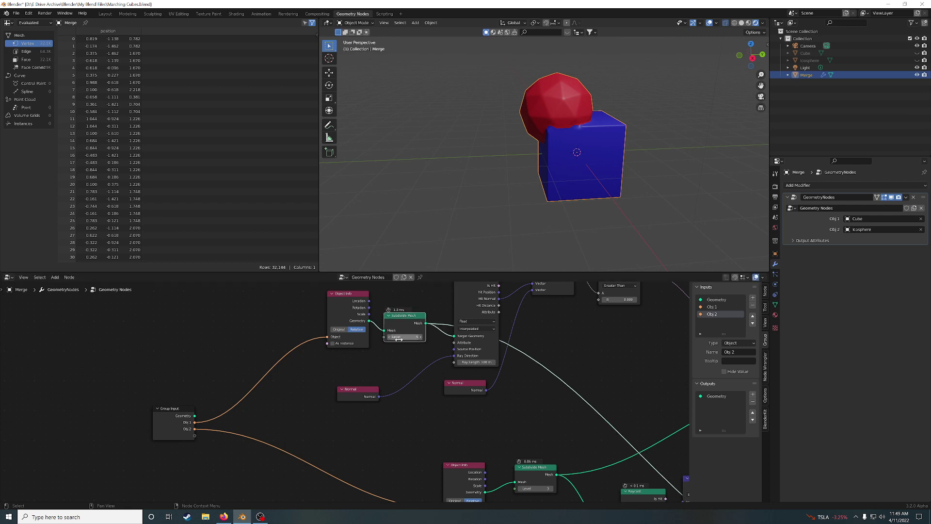
Step: Move the Obj 1 branch's Raycast node upward and place its ray-direction Normal node above the Subdivide Mesh node
middle_click_drag(461, 439, 379, 353)
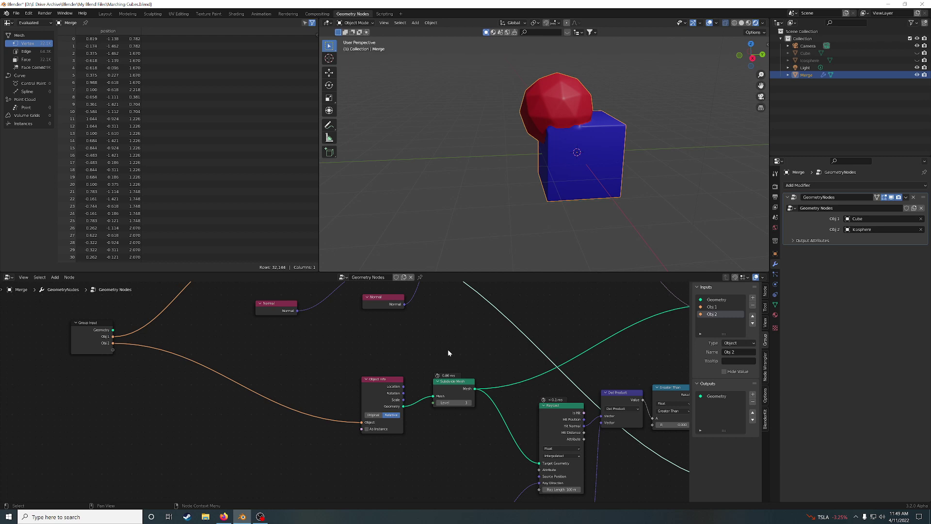
scroll(447, 349, "down", 6)
middle_click_drag(497, 317, 474, 396)
scroll(461, 394, "up", 2)
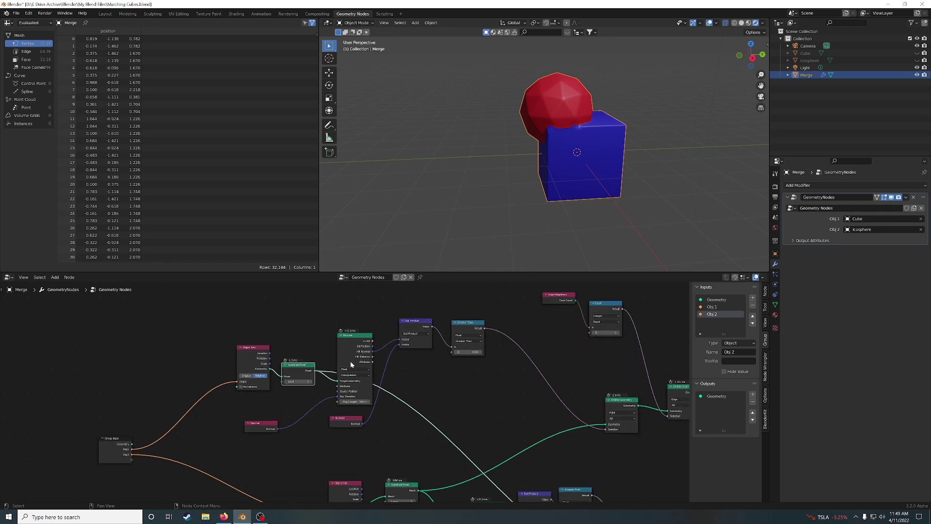
left_click_drag(357, 345, 363, 311)
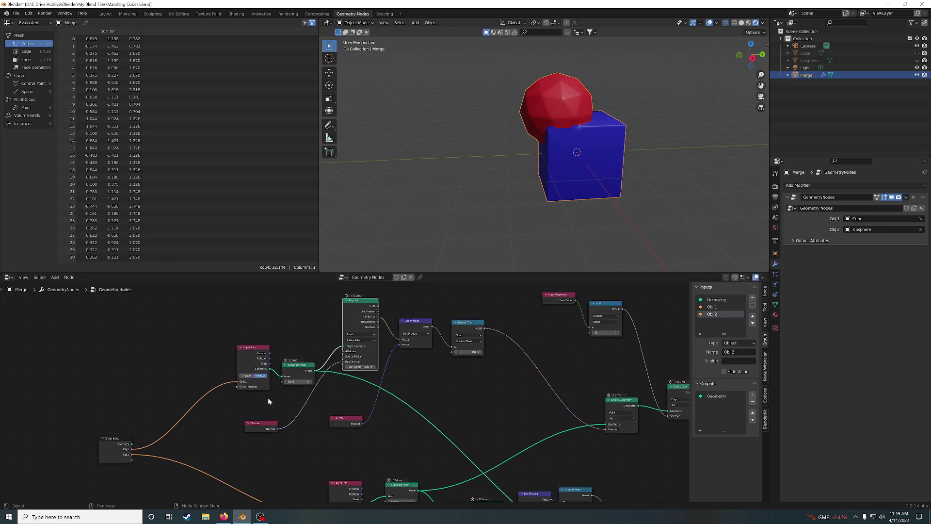
left_click(264, 431)
left_click_drag(264, 431, 306, 332)
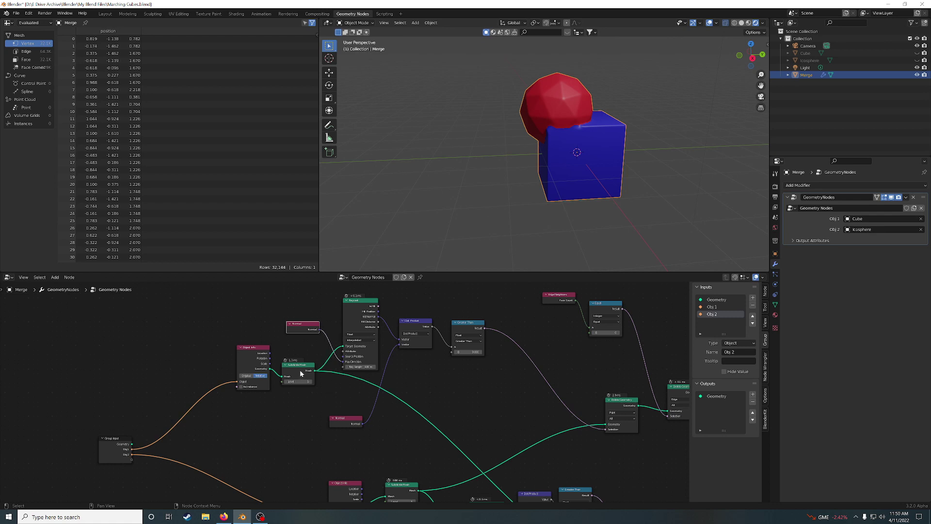
Step: Nudge the first Delete Geometry node of the Obj 1 branch and the Obj 2 Object Info node slightly
middle_click_drag(491, 402, 472, 391)
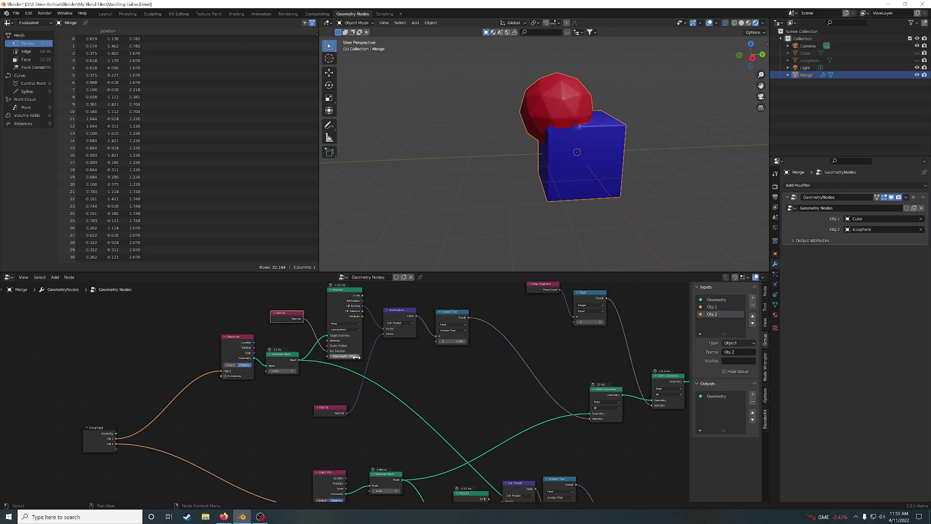
middle_click_drag(555, 439, 502, 385)
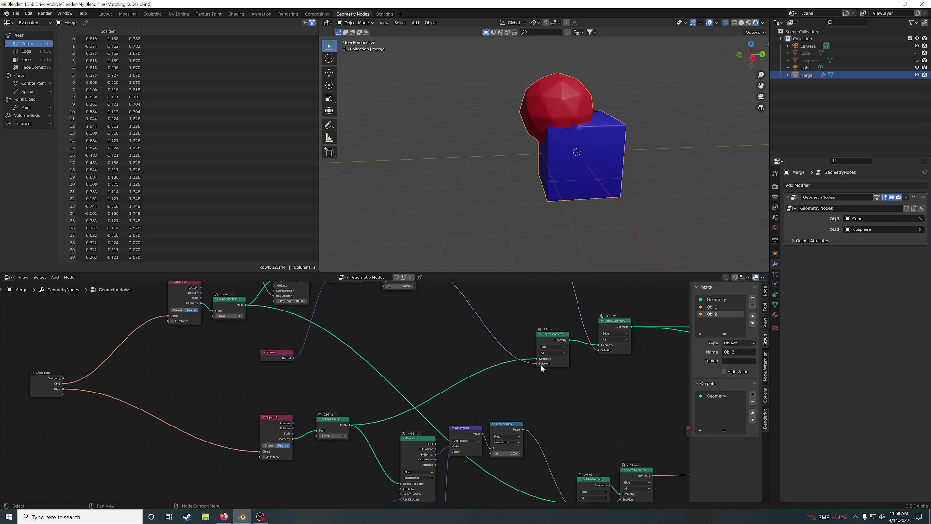
left_click_drag(554, 340, 539, 334)
left_click_drag(272, 422, 263, 420)
Step: Shift the Obj 1 branch's Raycast node slightly up and its ray-direction Normal node slightly down
middle_click_drag(377, 345, 386, 415)
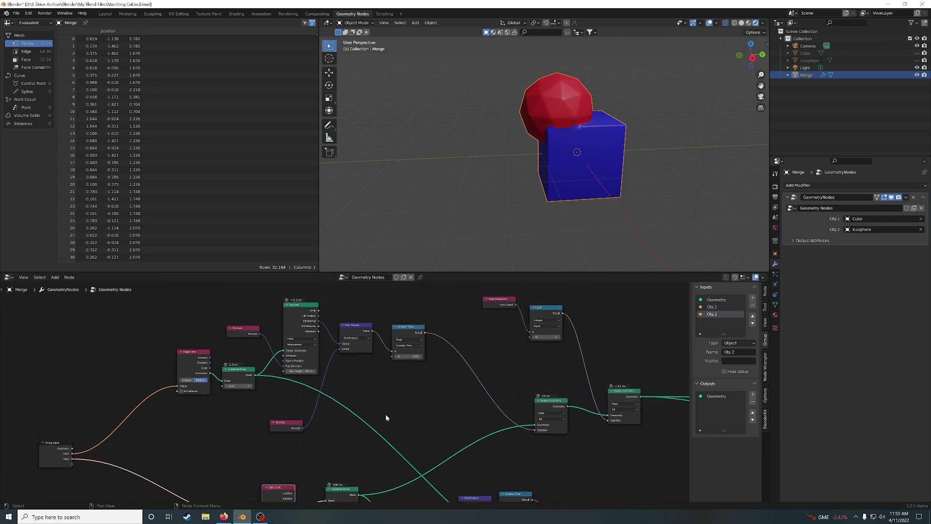
left_click_drag(291, 318, 296, 308)
left_click_drag(244, 333, 237, 346)
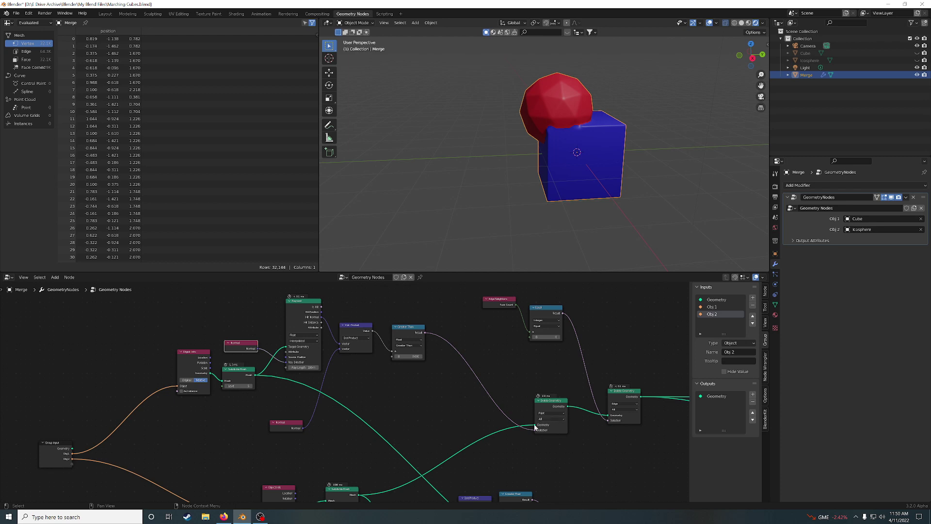
Step: Make small position adjustments to the first Delete Geometry node, the Obj 2 Object Info node and the Obj 1 Subdivide Mesh node
left_click_drag(554, 405, 546, 401)
middle_click_drag(444, 416, 471, 368)
left_click_drag(299, 444, 297, 444)
middle_click_drag(417, 366, 410, 400)
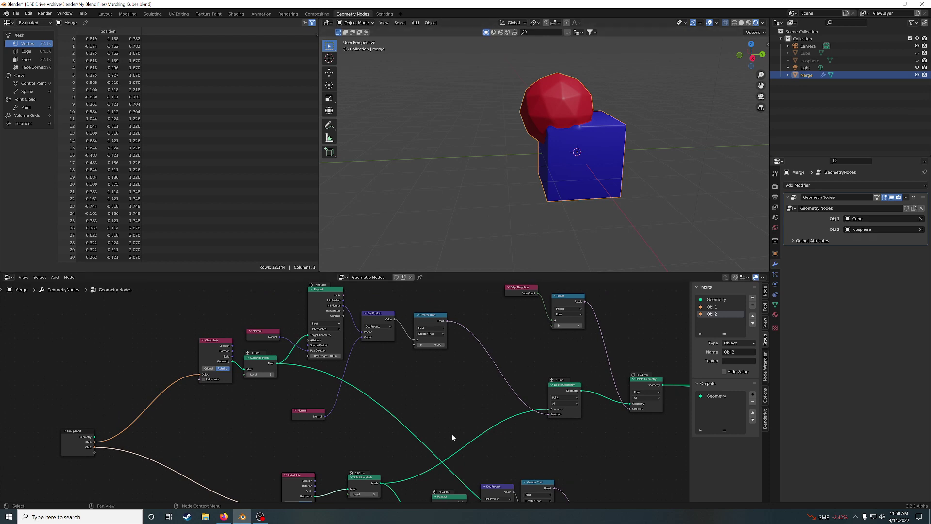
middle_click_drag(353, 424, 369, 403)
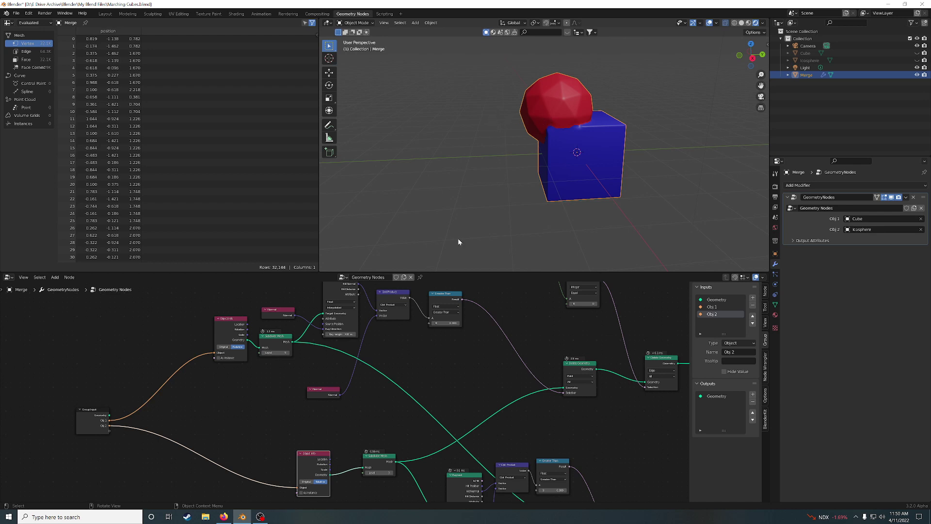
left_click_drag(273, 337, 272, 335)
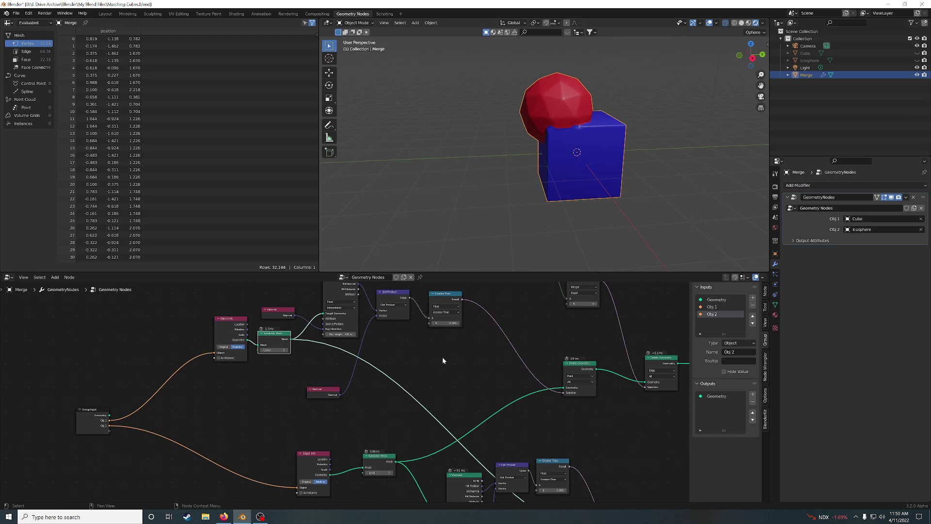
middle_click_drag(452, 356, 453, 370)
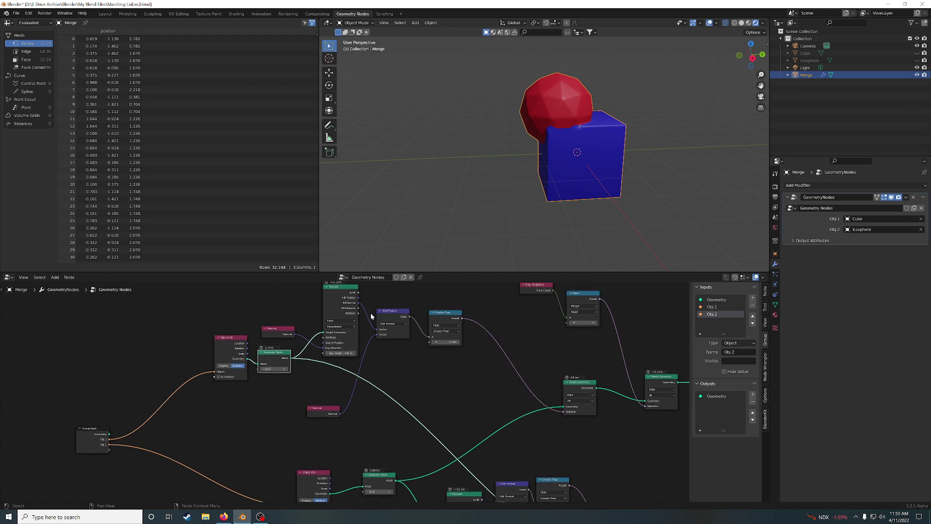
Step: Move the upper branch's Raycast and Dot Product nodes up slightly and place the Dot Product's Normal node directly beneath the Raycast
left_click_drag(391, 313, 338, 300)
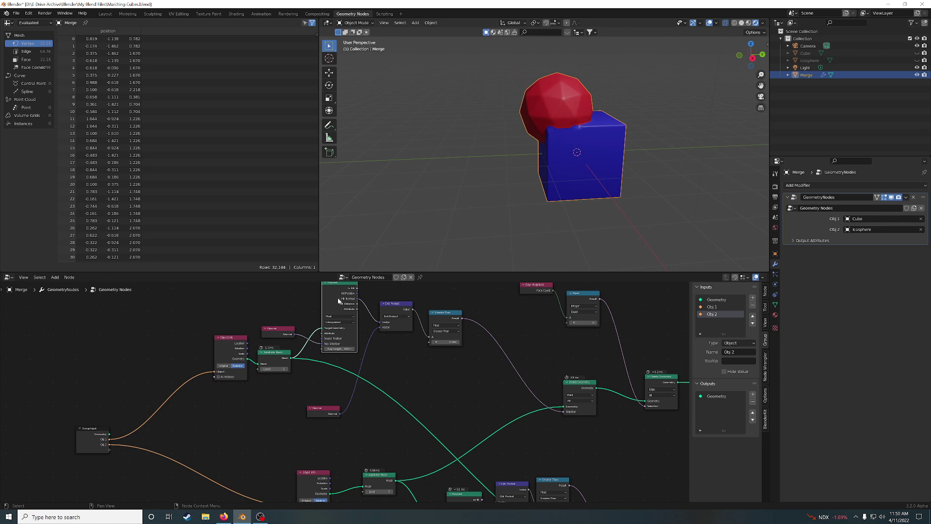
left_click_drag(325, 411, 330, 384)
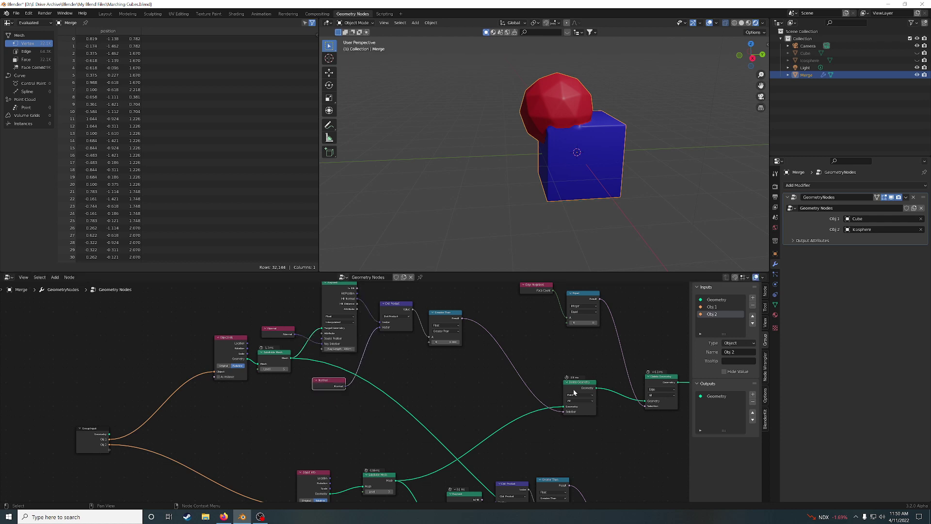
left_click_drag(574, 387, 573, 384)
left_click_drag(325, 381, 342, 361)
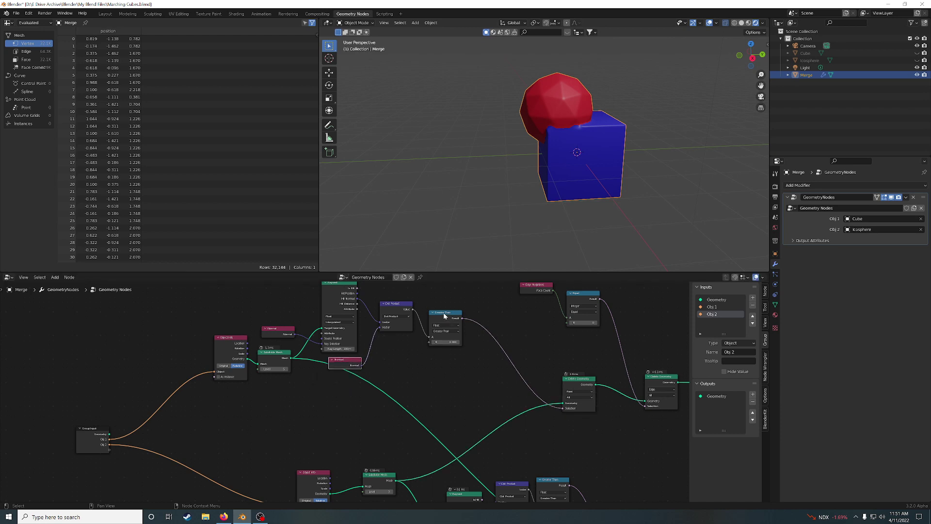
Step: Make small position adjustments to the upper Greater Than node, the Point-domain Delete Geometry node and the Obj 1 Object Info node
left_click_drag(443, 313, 443, 311)
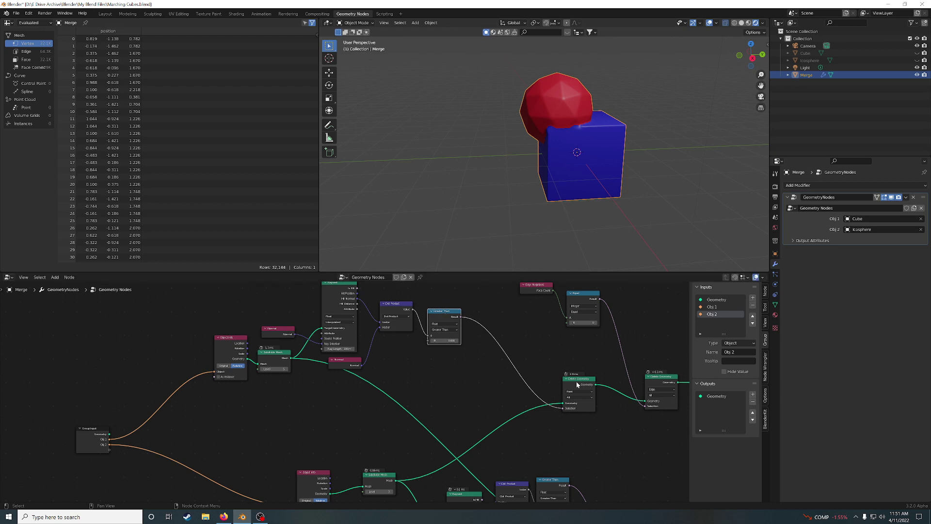
left_click_drag(576, 376, 572, 375)
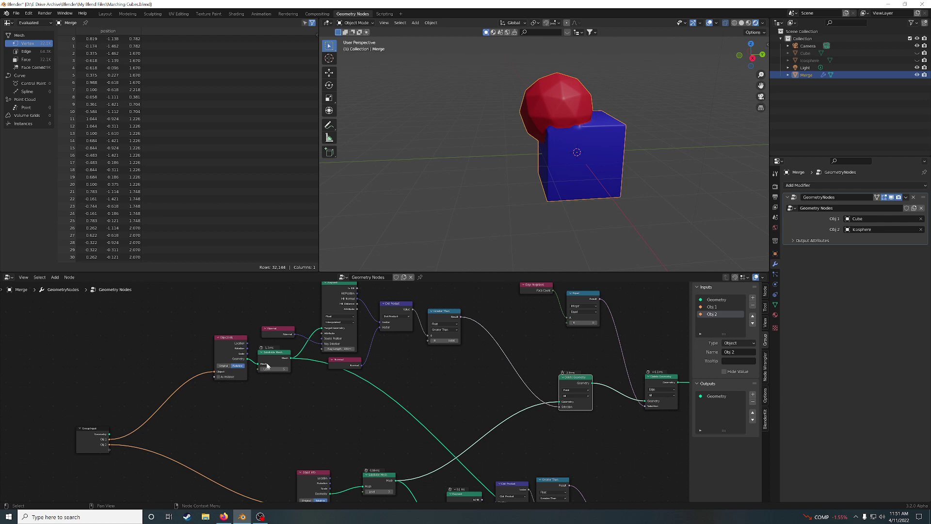
left_click_drag(275, 353, 233, 344)
middle_click_drag(476, 407, 477, 397)
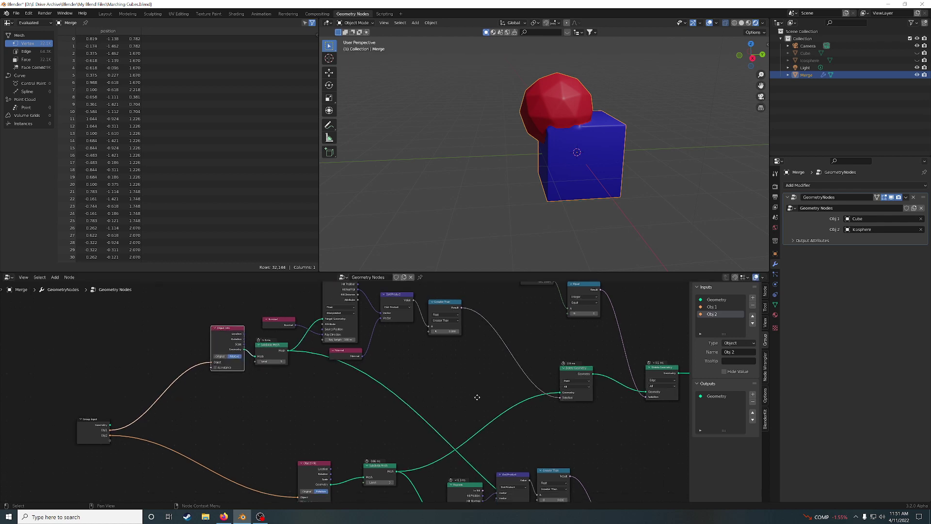
left_click_drag(573, 371, 573, 369)
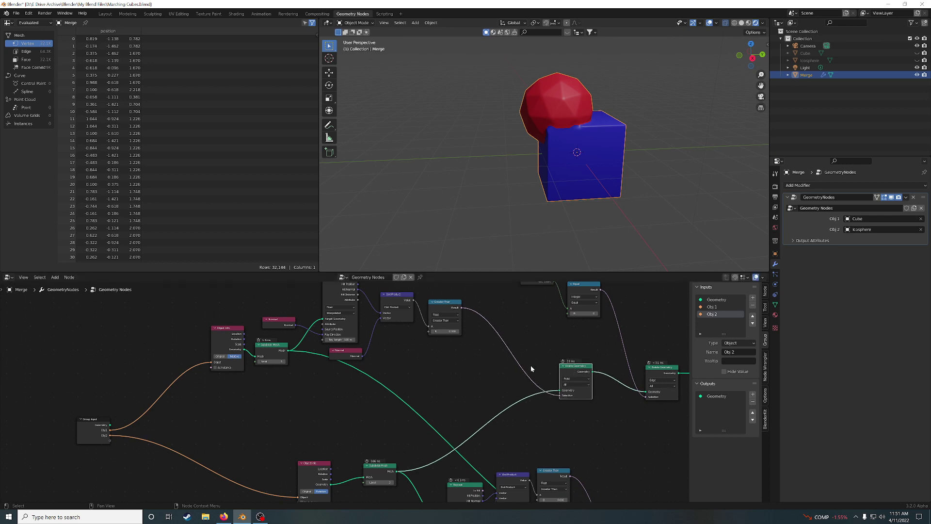
left_click_drag(219, 334, 220, 335)
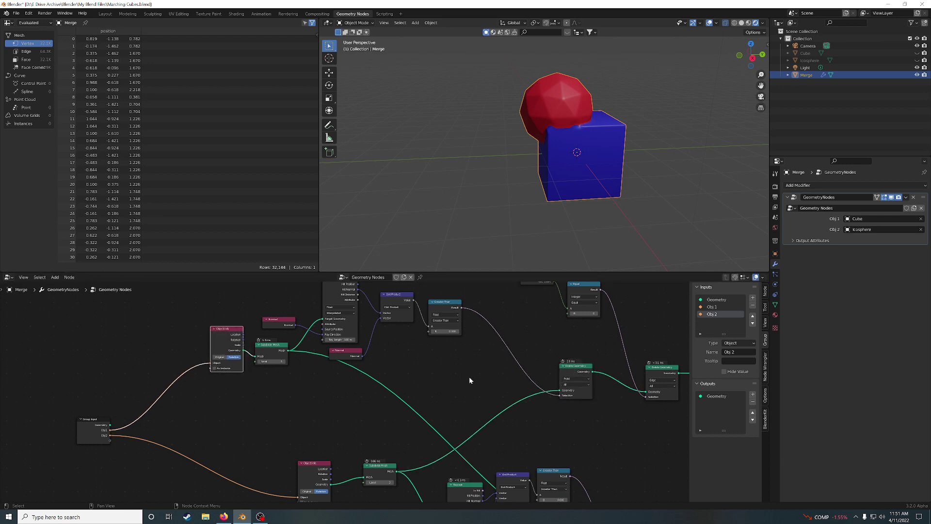
Step: Lower the upper branch's Point-domain Delete Geometry node slightly and move the Edge-domain Delete Geometry node up and closer to it
scroll(469, 378, "down", 1)
middle_click_drag(478, 388, 334, 372)
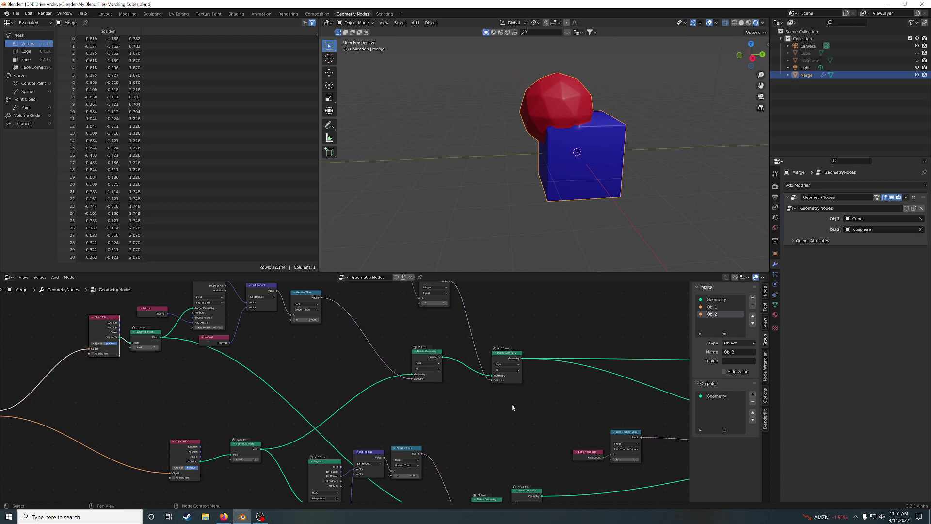
middle_click_drag(570, 325, 541, 336)
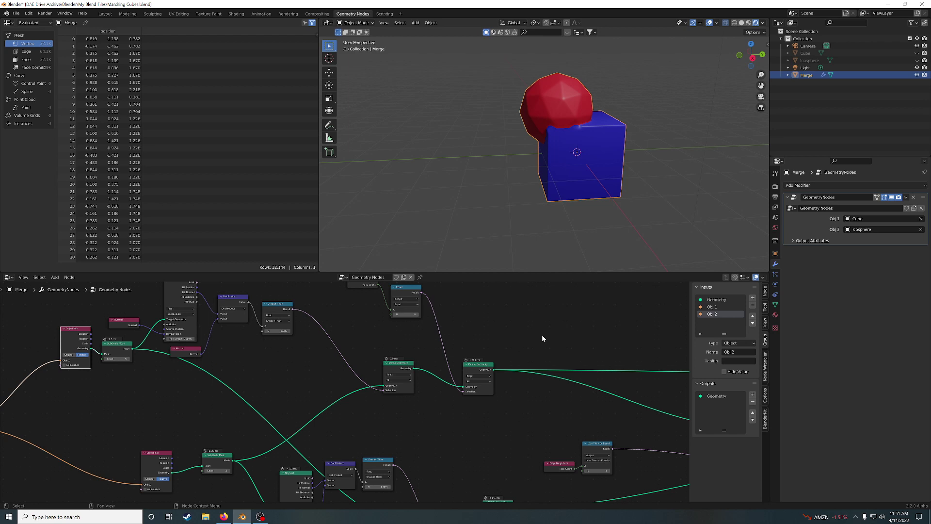
middle_click_drag(504, 336, 447, 352)
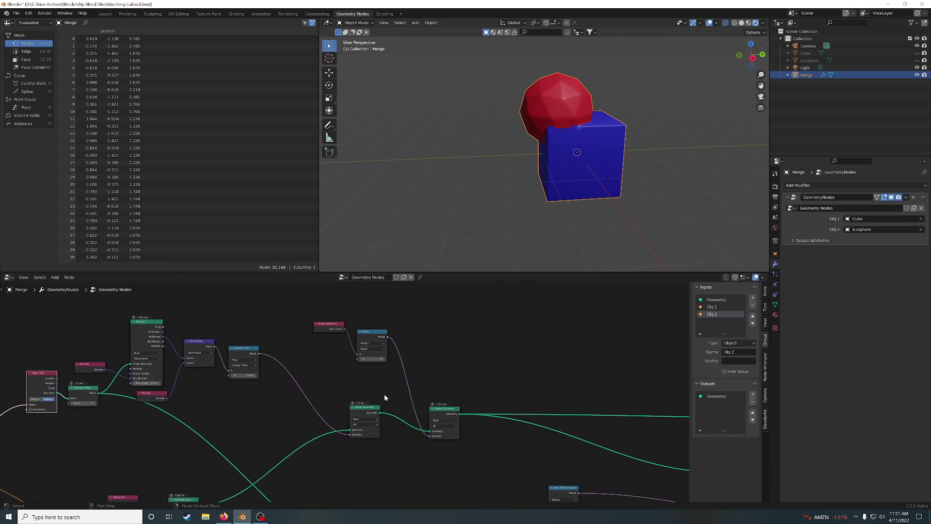
left_click_drag(359, 406, 358, 411)
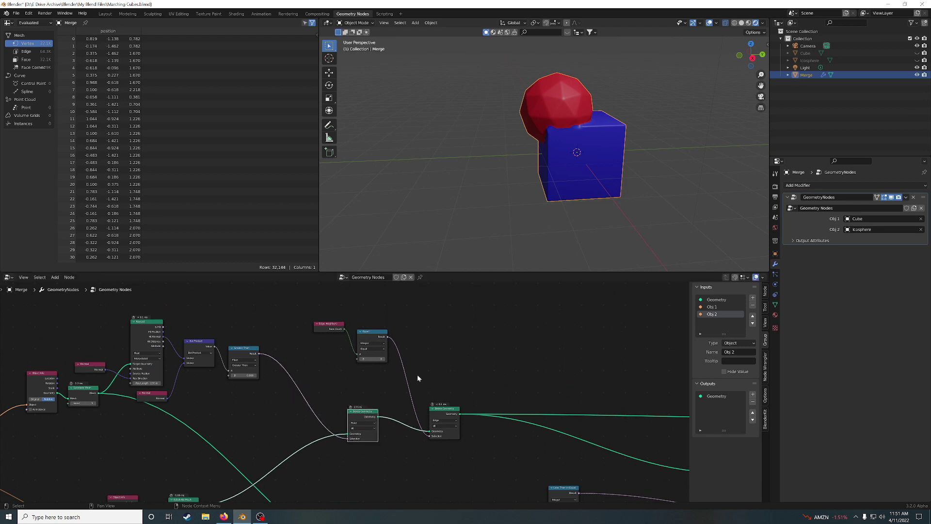
scroll(447, 382, "up", 2)
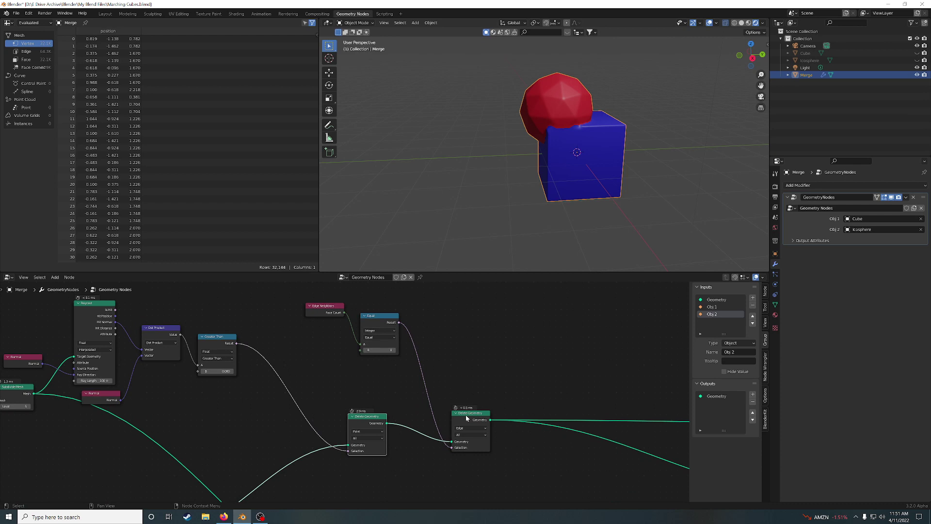
left_click_drag(465, 417, 456, 402)
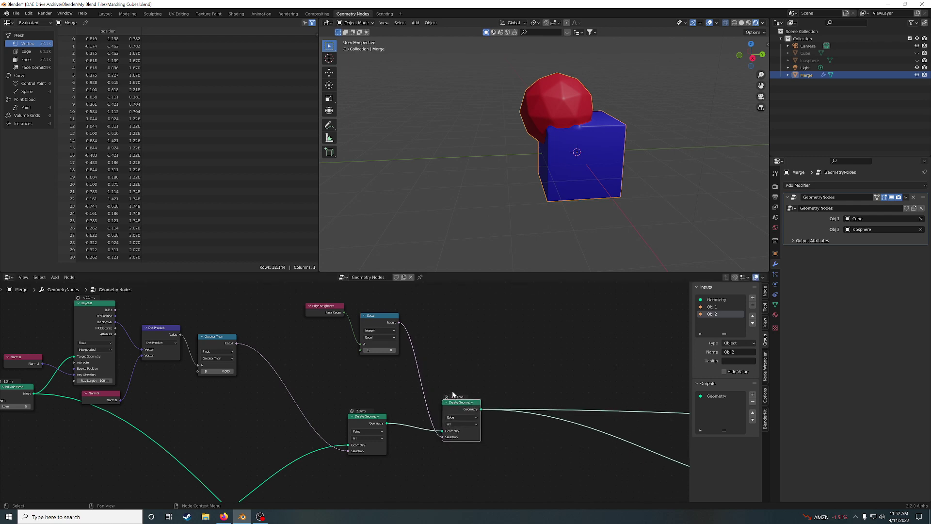
Step: Move the Edge Neighbors and Equal nodes together so they sit closer above the upper branch's two Delete Geometry nodes
left_click_drag(298, 292, 406, 375)
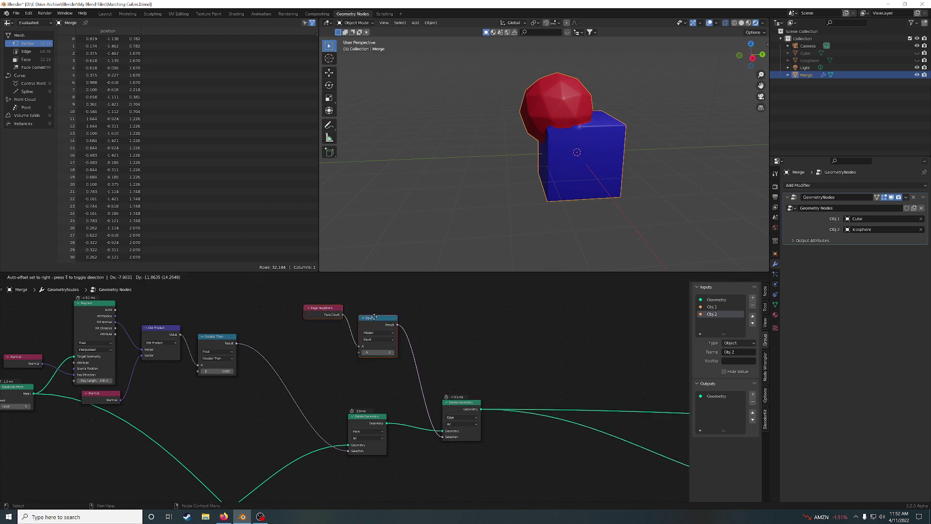
left_click_drag(377, 316, 354, 319)
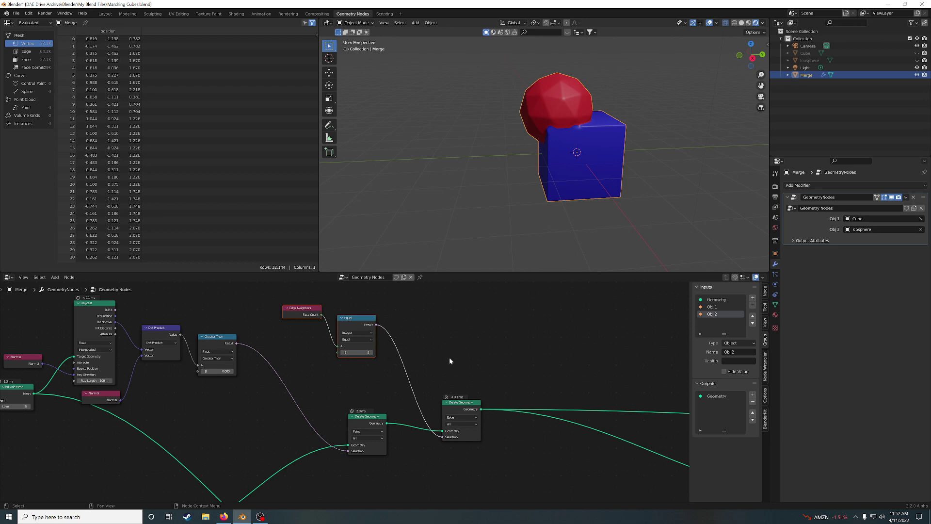
left_click_drag(361, 318, 374, 332)
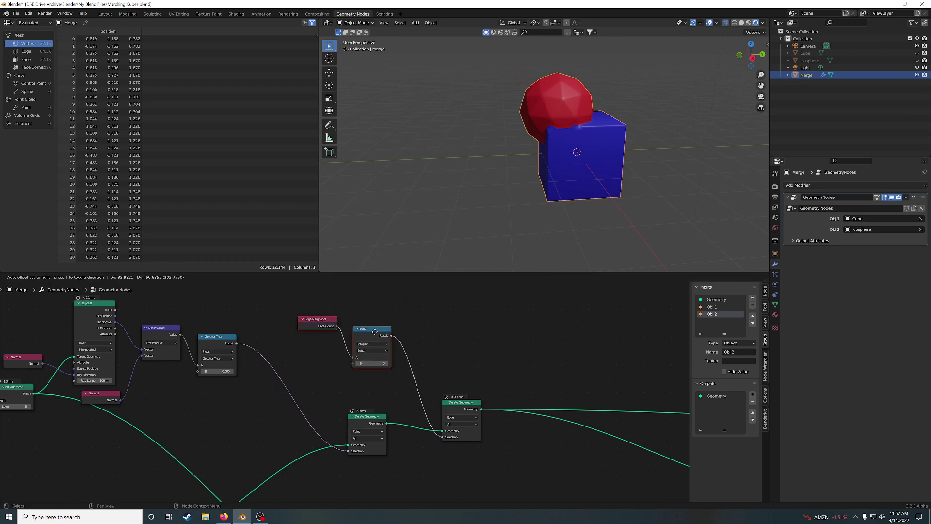
Step: Fine-tune the positions of the Edge Neighbors node, the Edge-domain Delete Geometry node and the Equal node in the upper branch
left_click(307, 333)
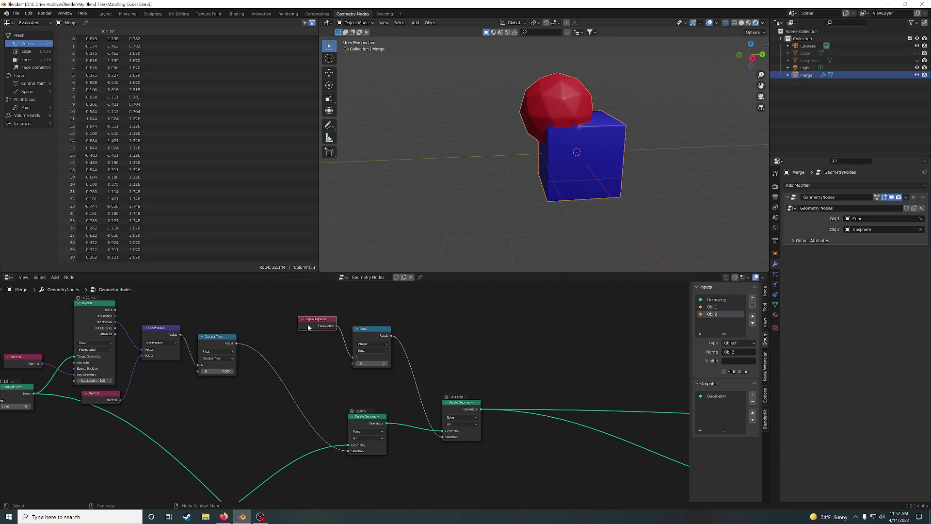
left_click_drag(306, 326, 303, 332)
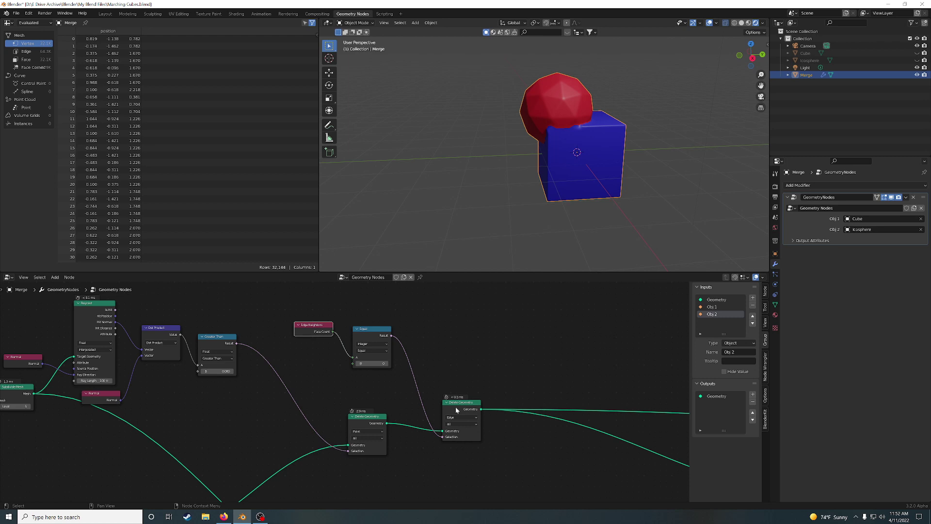
left_click_drag(456, 409, 452, 402)
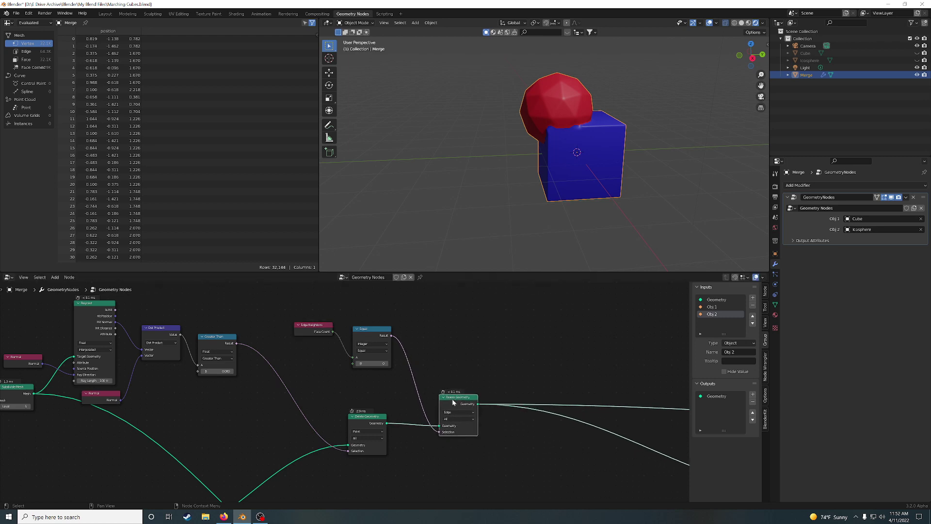
left_click_drag(309, 330, 309, 348)
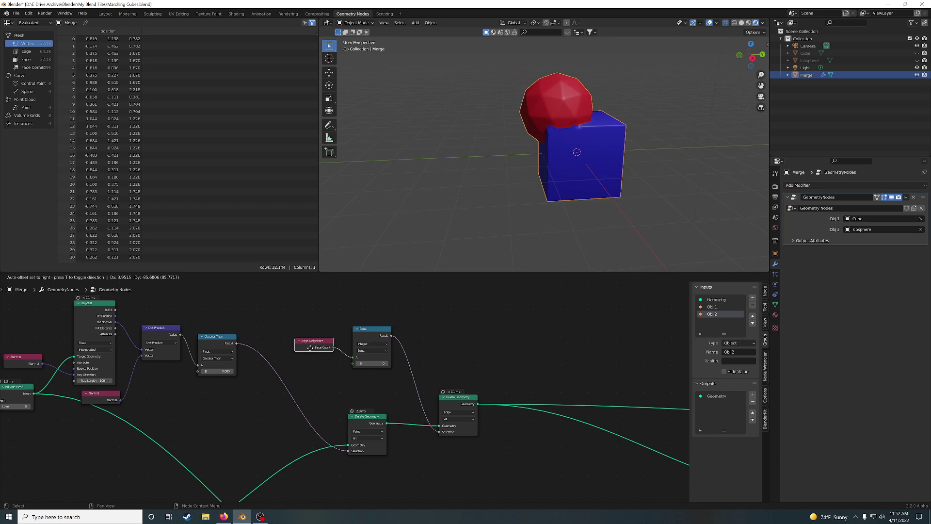
left_click_drag(310, 348, 311, 334)
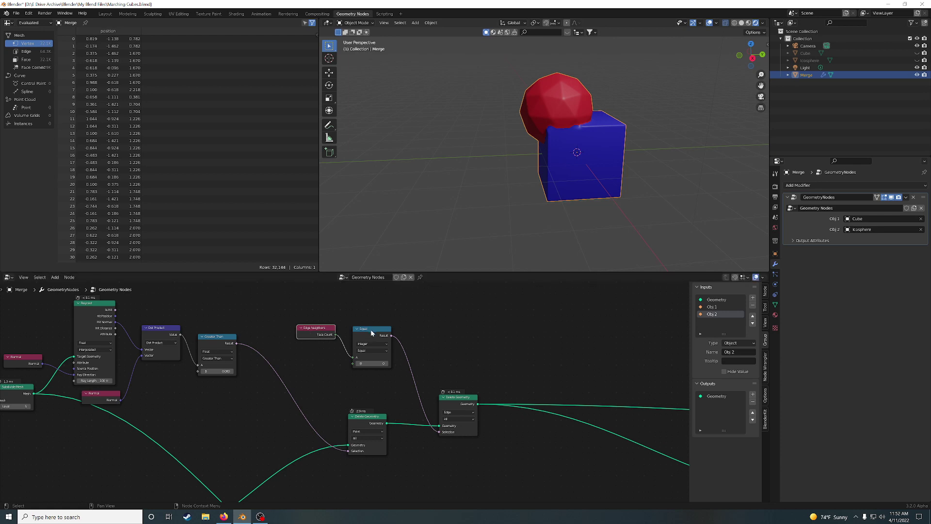
left_click_drag(371, 332, 371, 325)
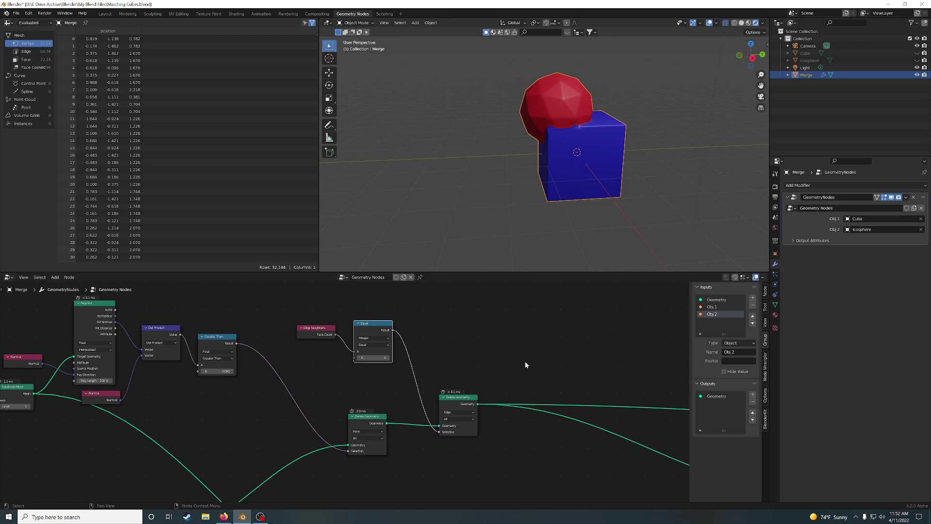
Step: Preview the output of the Obj 2 Subdivide Mesh node in the viewport
scroll(524, 363, "down", 1)
middle_click_drag(489, 454, 446, 447)
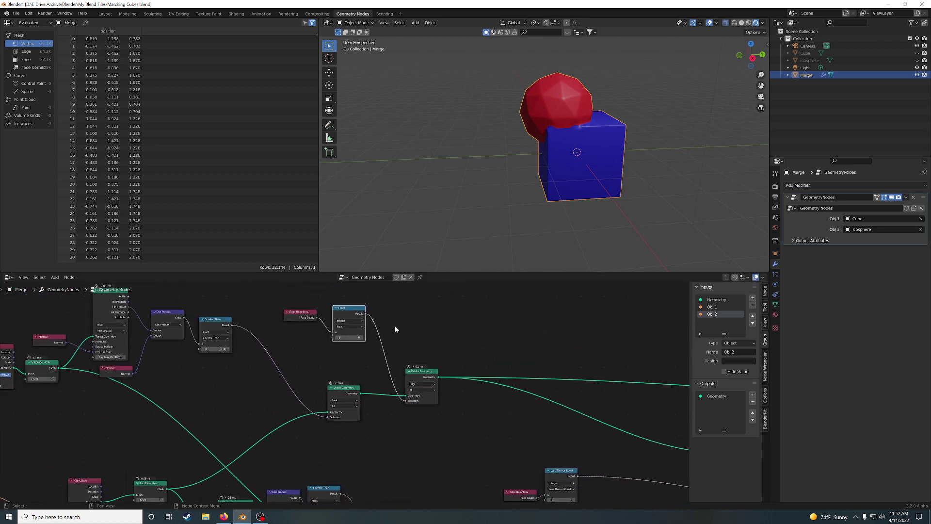
middle_click_drag(519, 419, 340, 352)
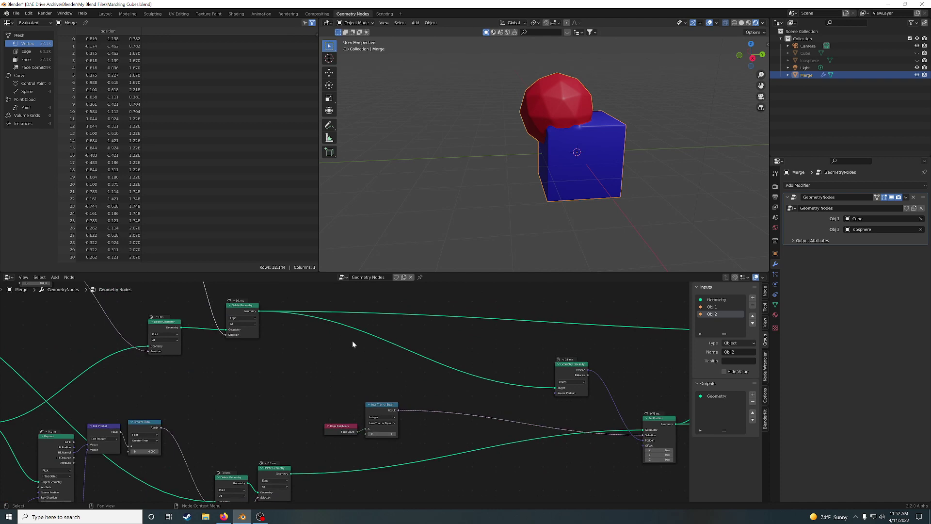
middle_click_drag(270, 354, 407, 352)
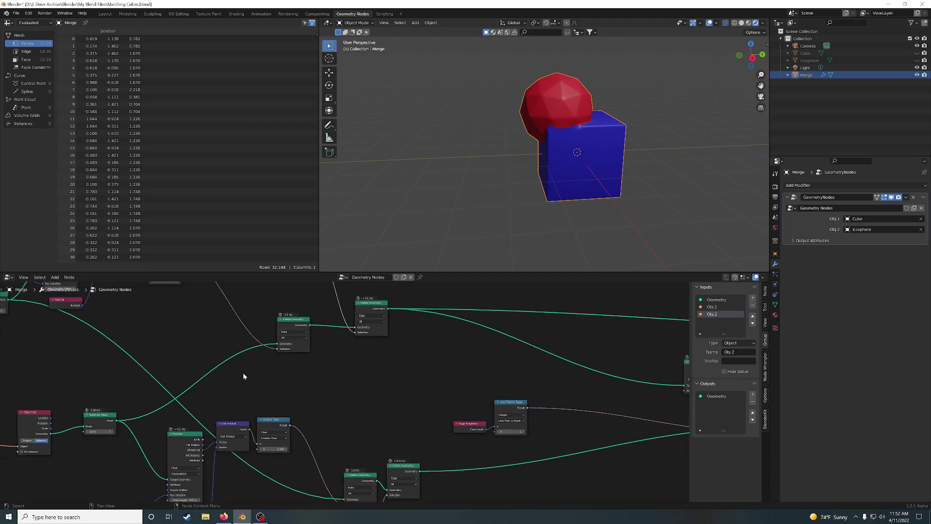
middle_click_drag(339, 369, 366, 382)
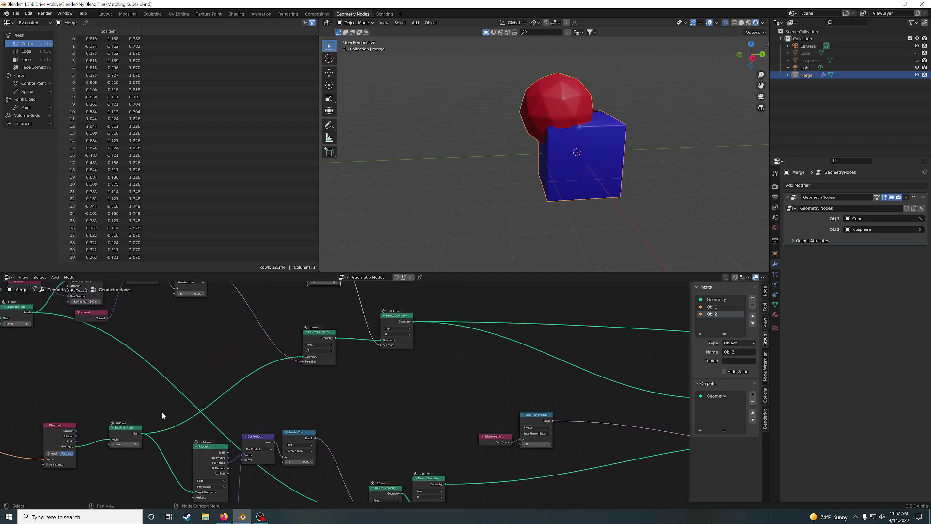
left_click(128, 432, "ctrl+shift")
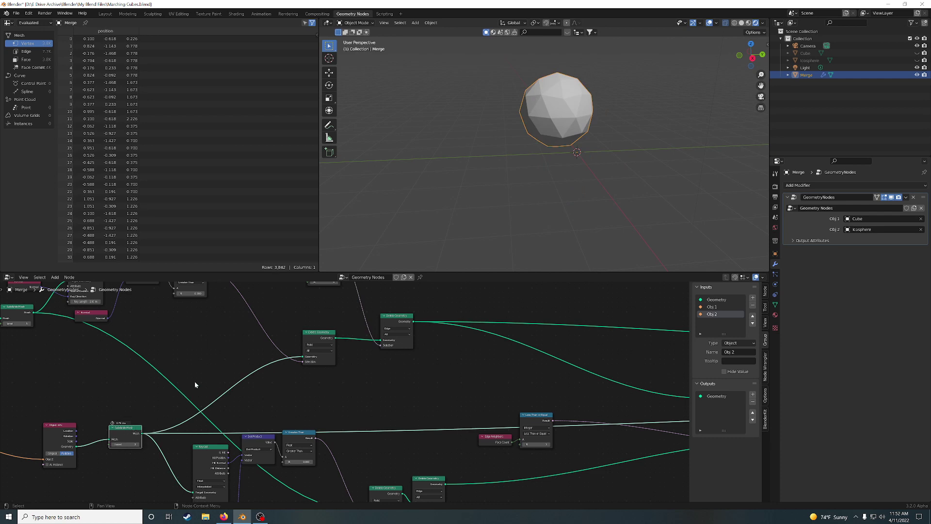
Step: Preview the upper branch's Point-domain Delete Geometry output, inspect its cut edge from below, and preview the Edge-domain Delete Geometry output
left_click(316, 340, "ctrl+shift")
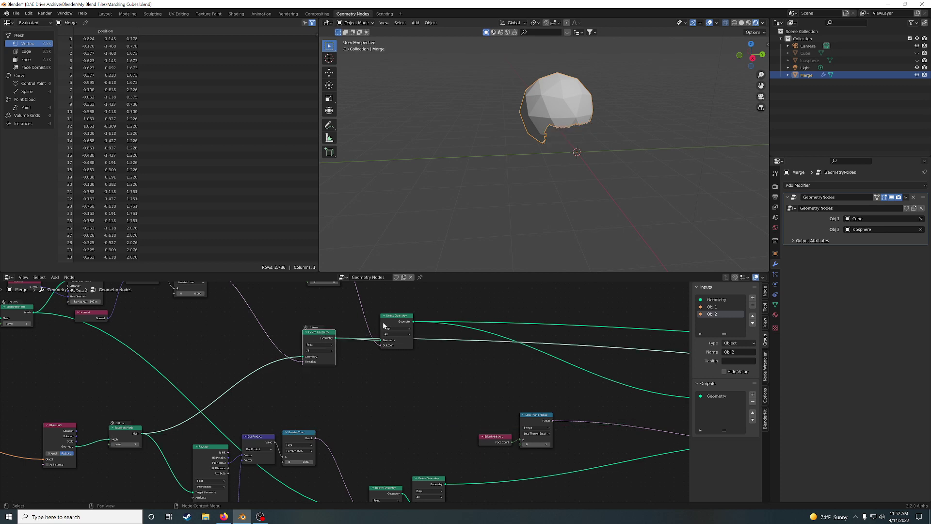
middle_click_drag(535, 188, 523, 180)
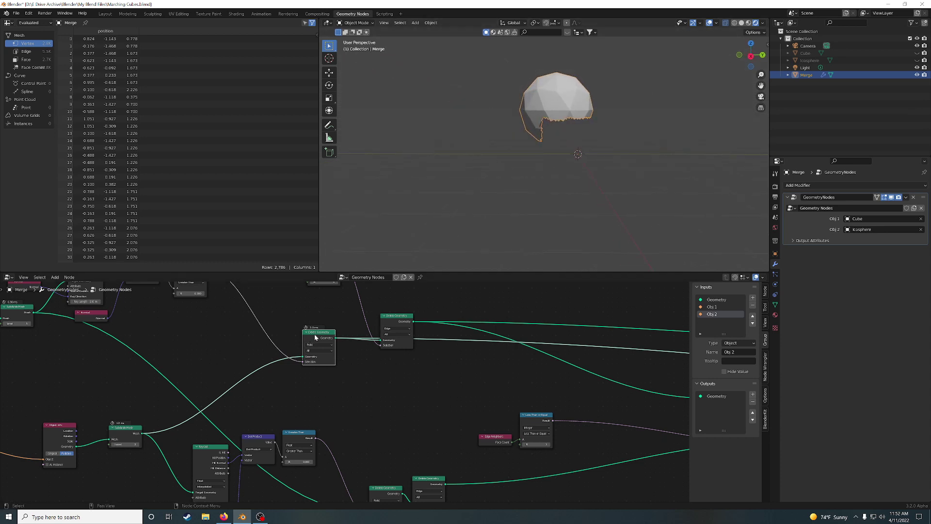
middle_click_drag(600, 176, 580, 144)
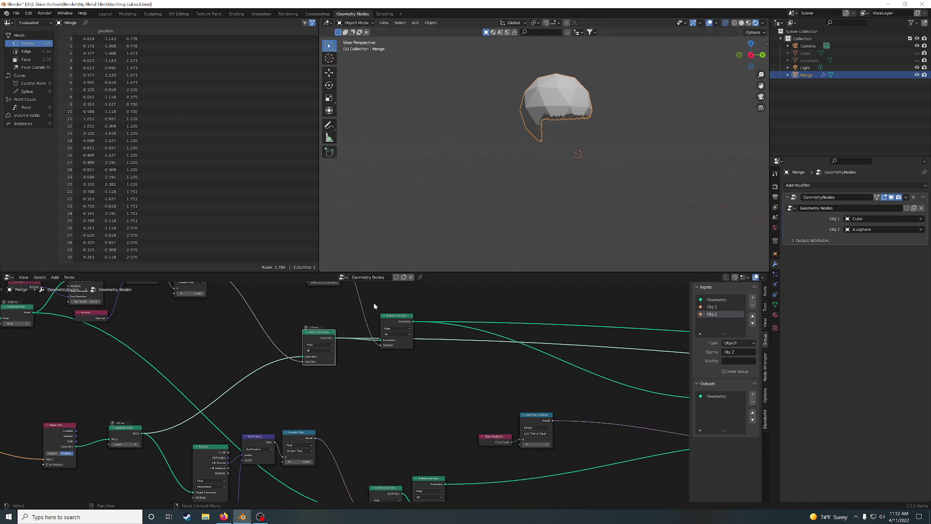
left_click(391, 320, "ctrl+shift")
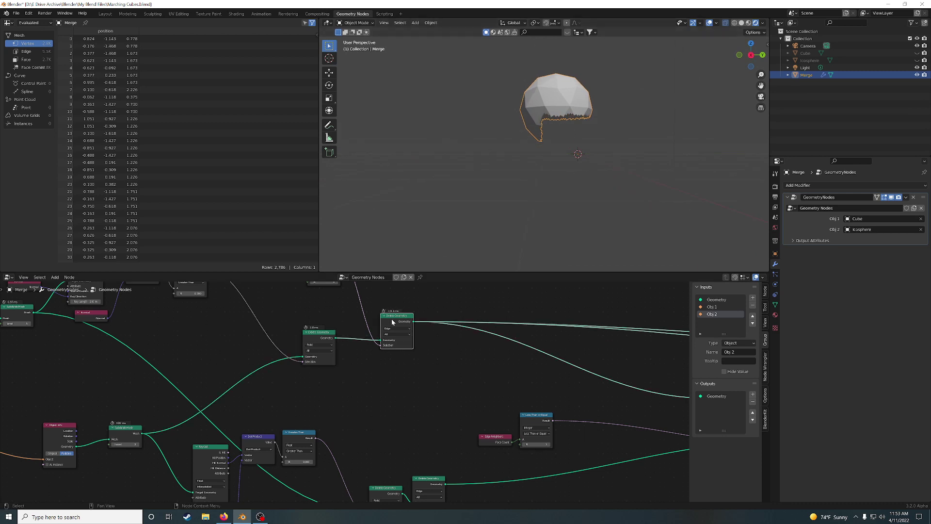
Step: Preview the output of the upper Set Position node that follows the Edge-domain Delete Geometry node
middle_click_drag(471, 371, 338, 418)
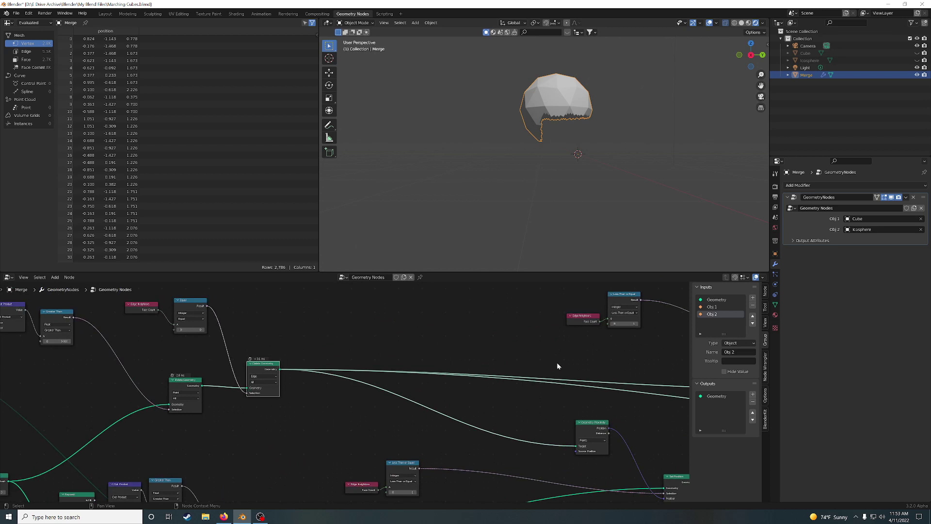
middle_click_drag(557, 366, 245, 329)
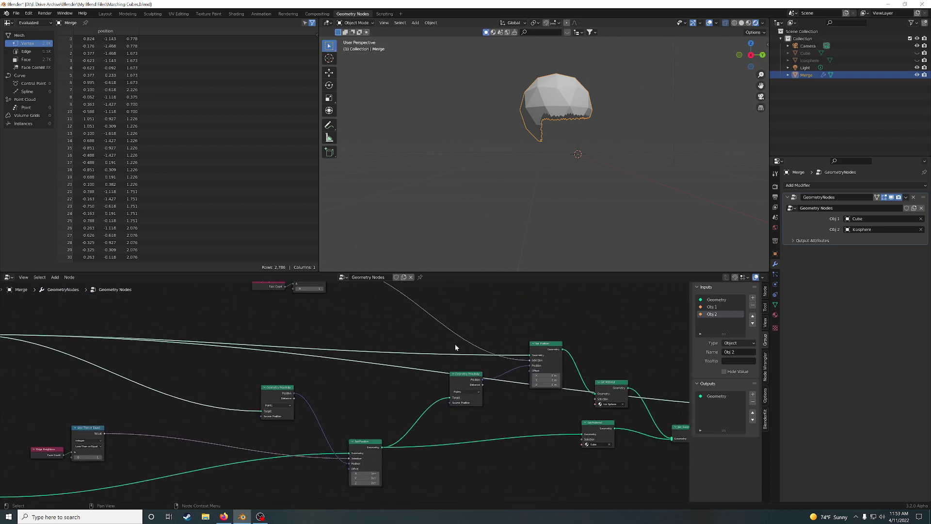
left_click(545, 349, "ctrl+shift")
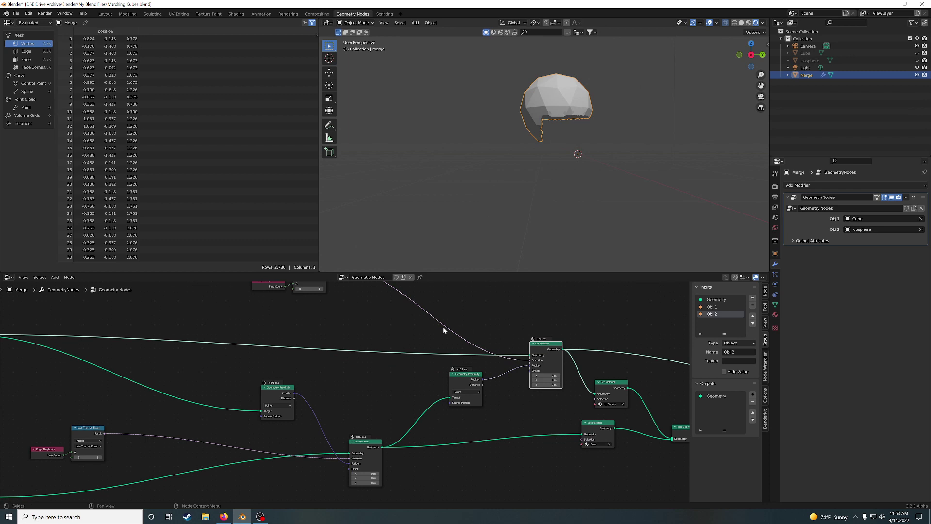
Step: Preview the upper branch's Edge-domain Delete Geometry output, and compare it with the upper Set Position output
middle_click_drag(290, 355, 333, 398)
middle_click_drag(39, 367, 107, 379)
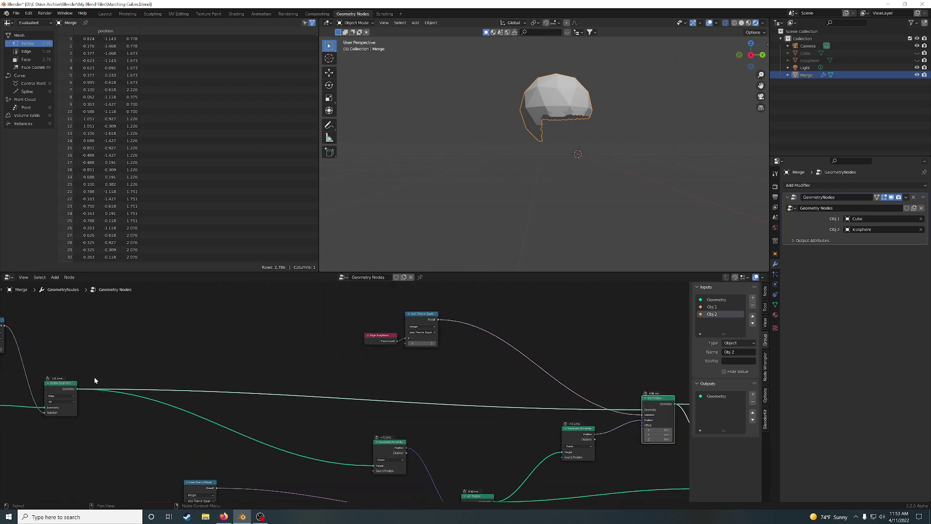
left_click(63, 384, "ctrl+shift")
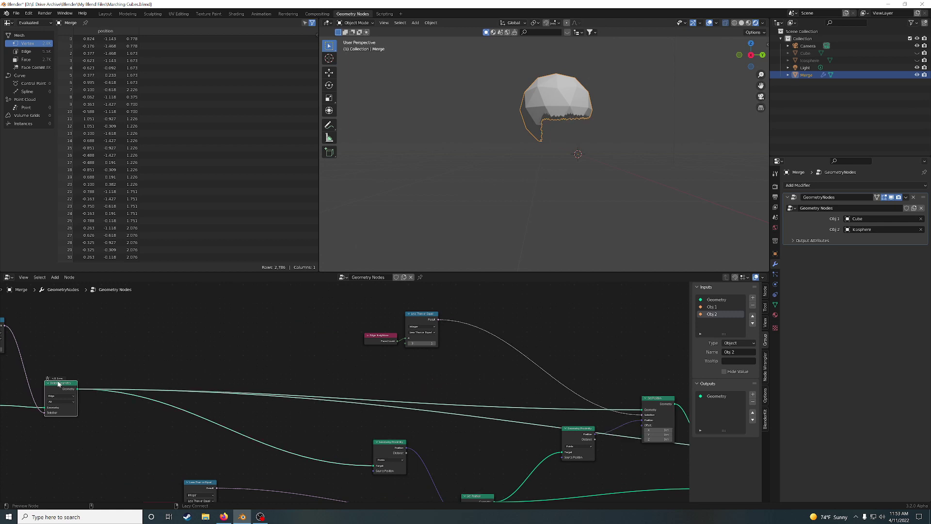
left_click(653, 398, "ctrl+shift")
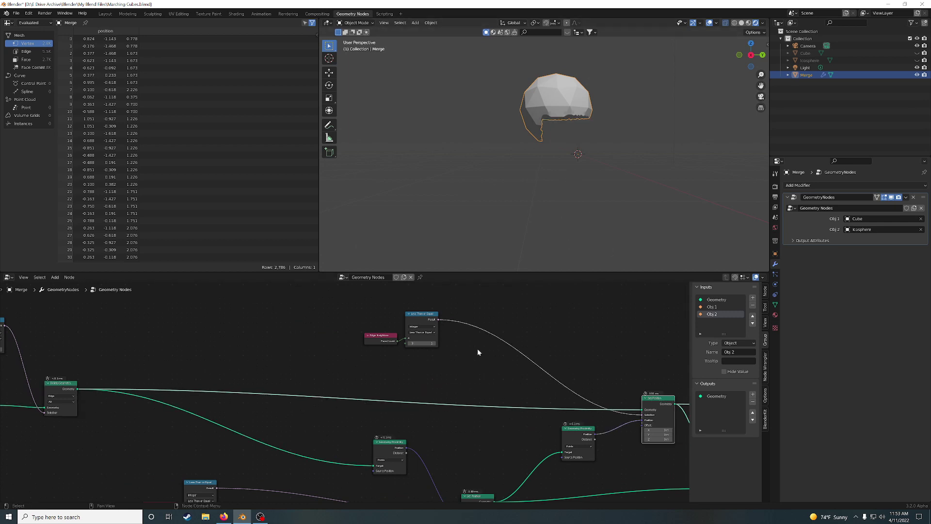
Step: Move the upper Less Than or Equal and Edge Neighbors nodes closer to the upper Set Position node and nudge its Geometry Proximity node
left_click_drag(414, 315, 550, 348)
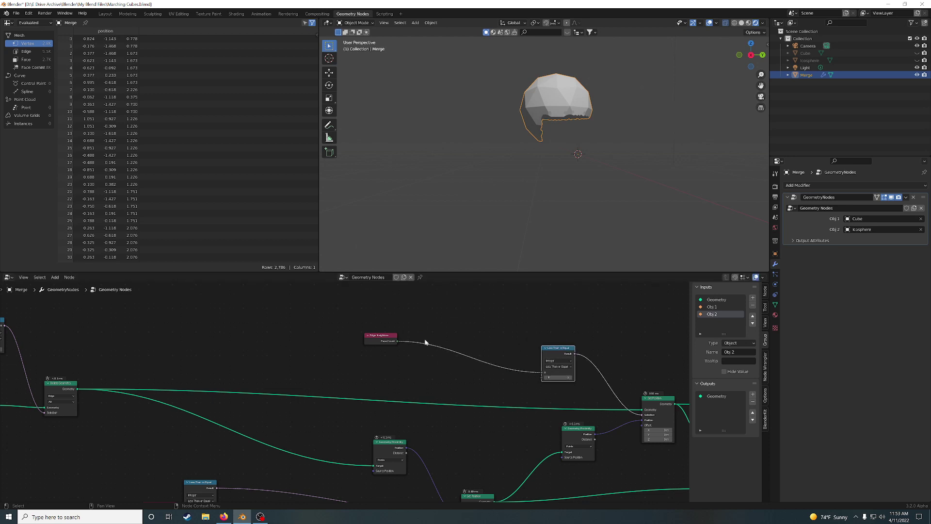
left_click_drag(383, 338, 501, 364)
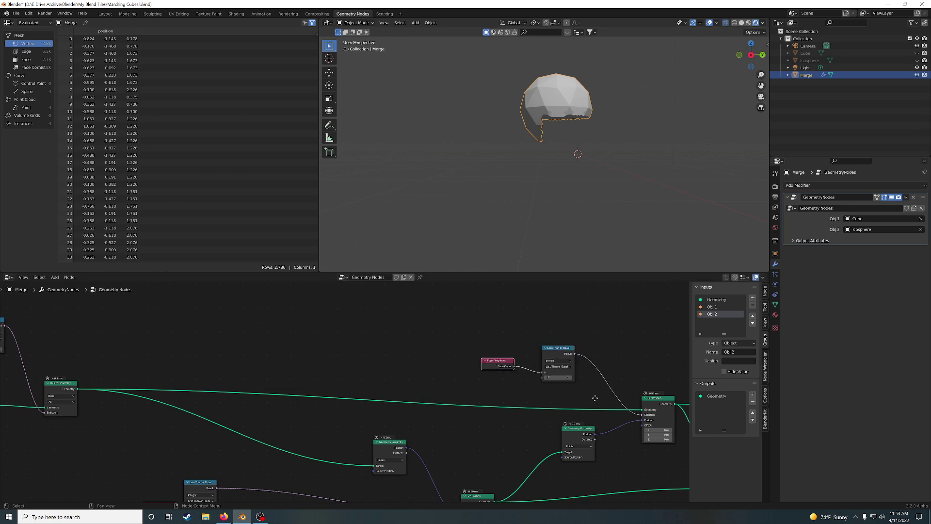
middle_click_drag(594, 396, 509, 380)
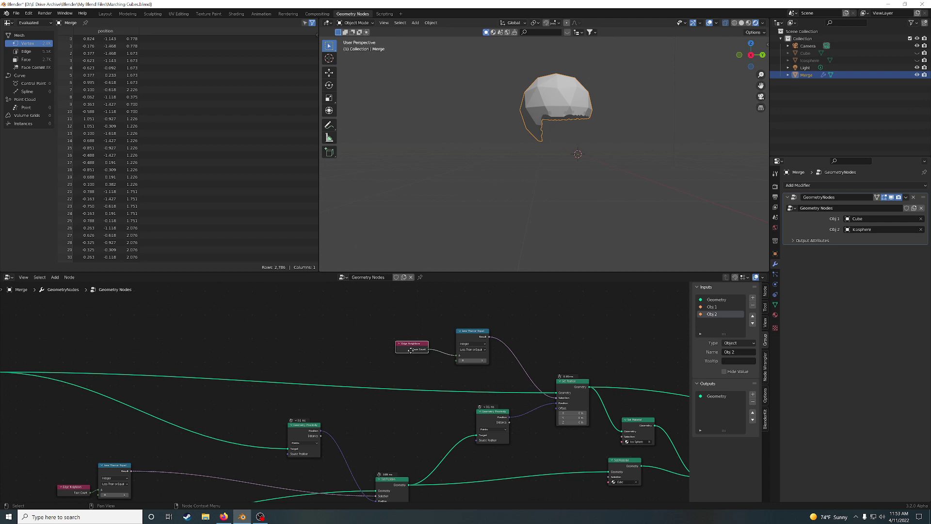
left_click_drag(410, 350, 427, 352)
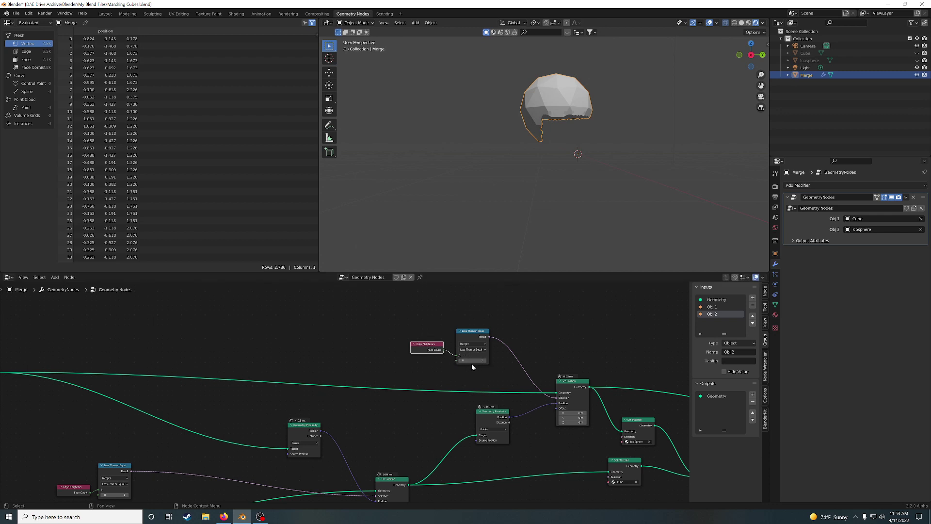
middle_click_drag(506, 373, 430, 337)
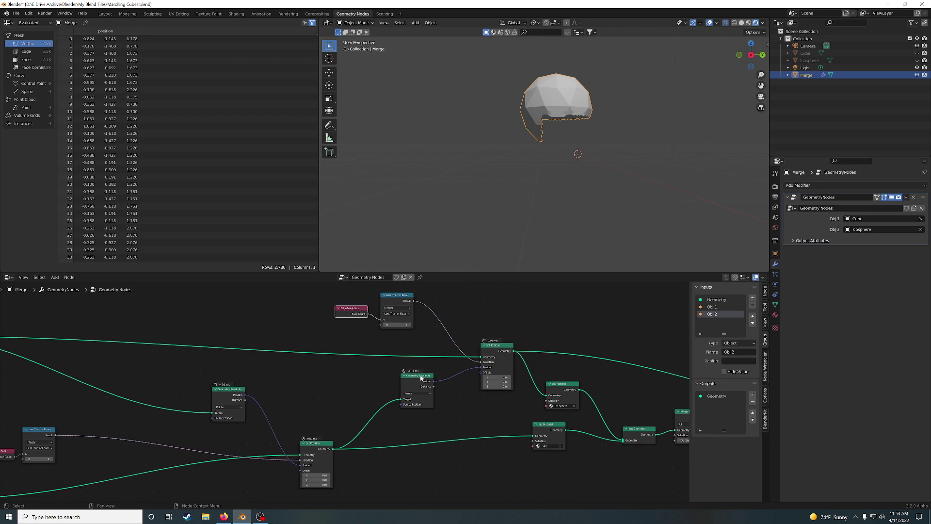
left_click_drag(421, 378, 411, 375)
Step: Preview the lower Set Position node's output and inspect the cut cube from above
middle_click_drag(347, 397, 466, 329)
left_click(437, 383, "ctrl+shift")
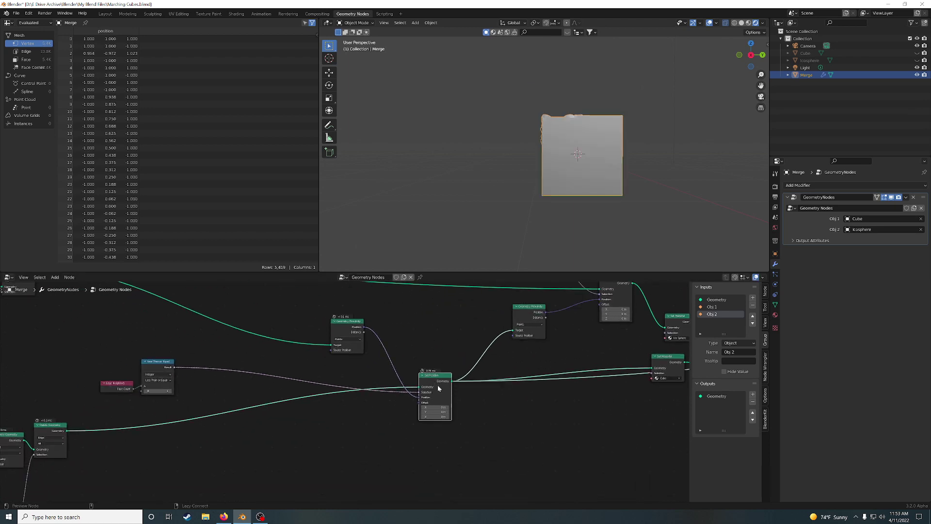
middle_click_drag(525, 208, 618, 226)
left_click_drag(438, 382, 434, 380)
middle_click_drag(577, 131, 534, 173)
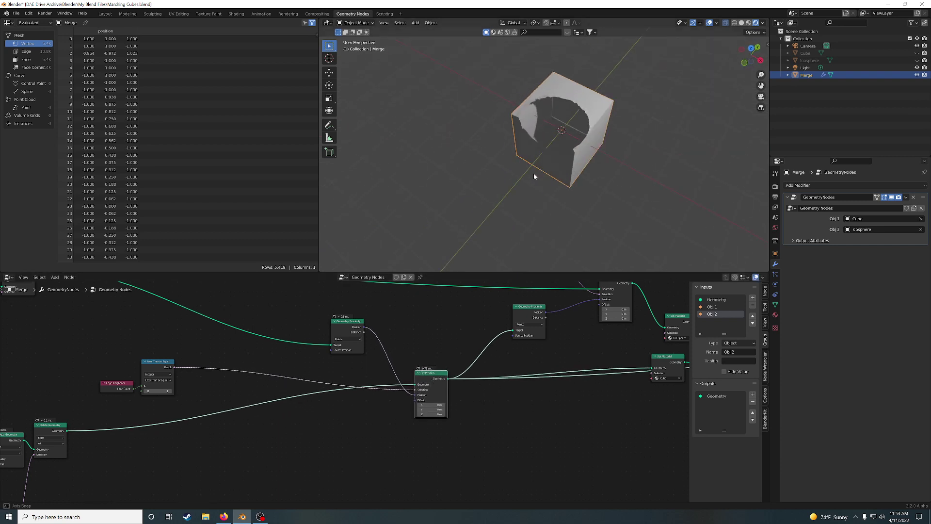
Step: Preview the lower branch's Point-domain Delete Geometry output, followed by the Obj 1 Subdivide Mesh output
middle_click_drag(255, 405, 493, 340)
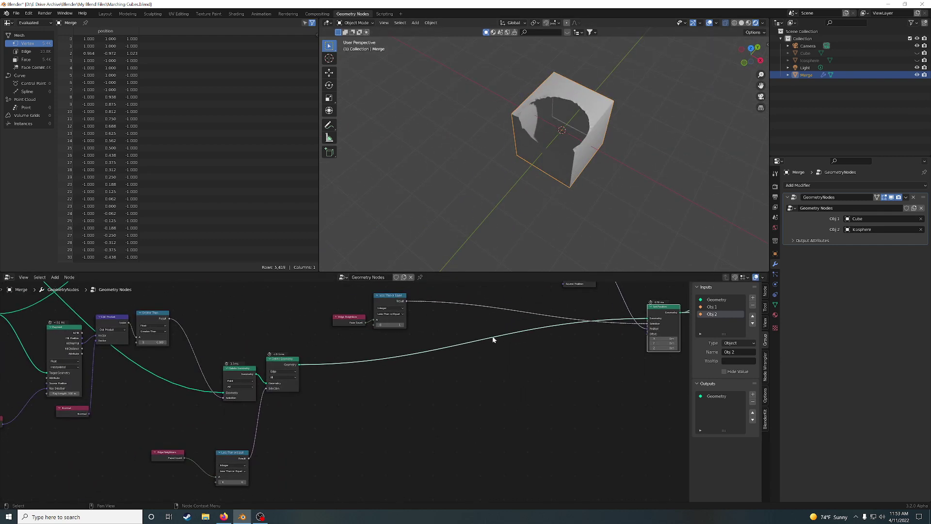
left_click(234, 374, "ctrl+shift")
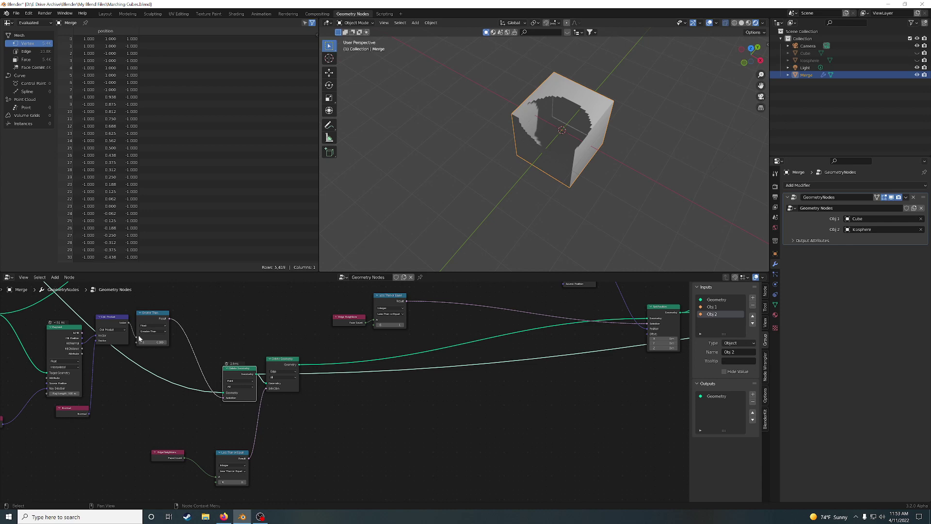
middle_click_drag(227, 318, 333, 380)
middle_click_drag(237, 335, 363, 411)
left_click(100, 332, "ctrl+shift")
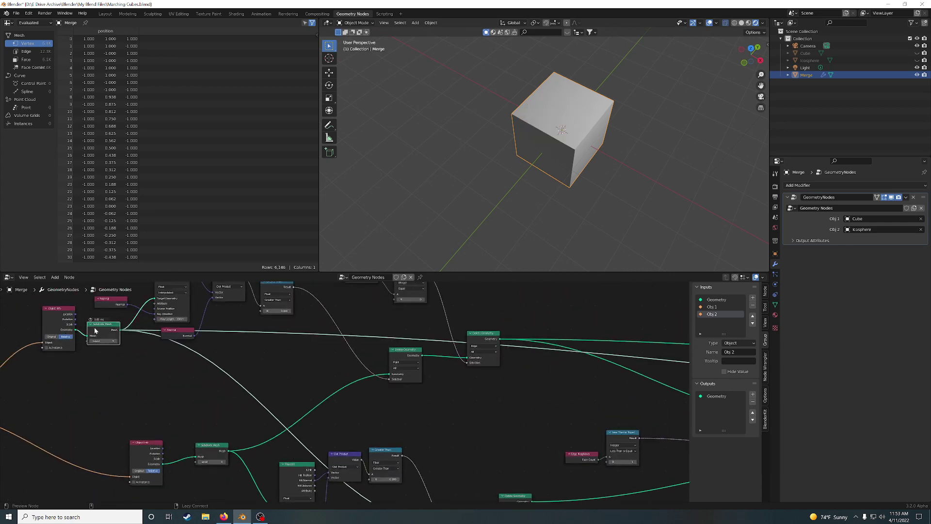
Step: Return the preview to the lower Point-domain Delete Geometry node and inspect the cut cube from the side
middle_click_drag(411, 444, 275, 317)
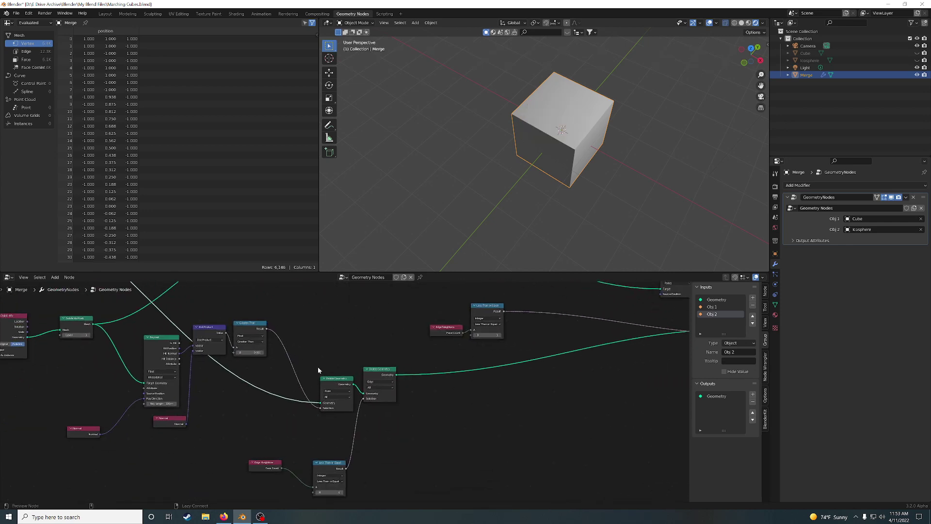
middle_click_drag(318, 374, 378, 399)
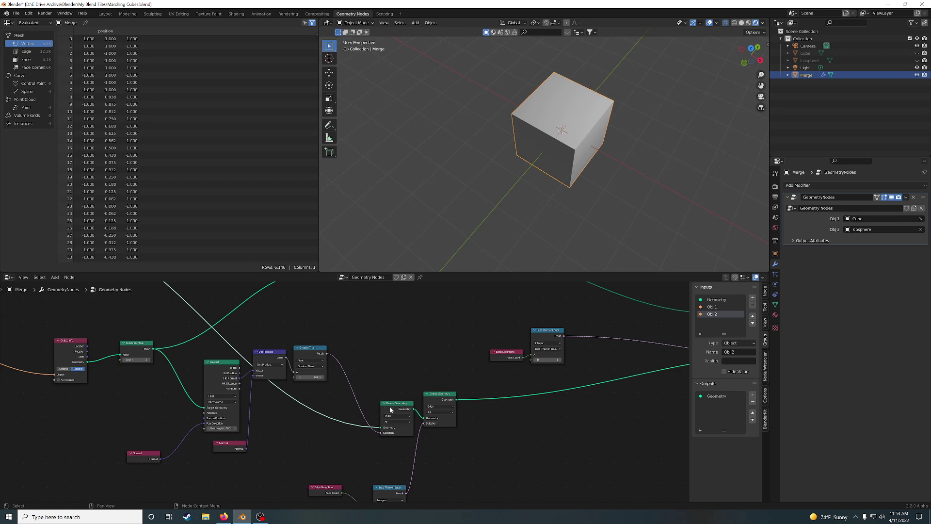
left_click(391, 410, "ctrl+shift")
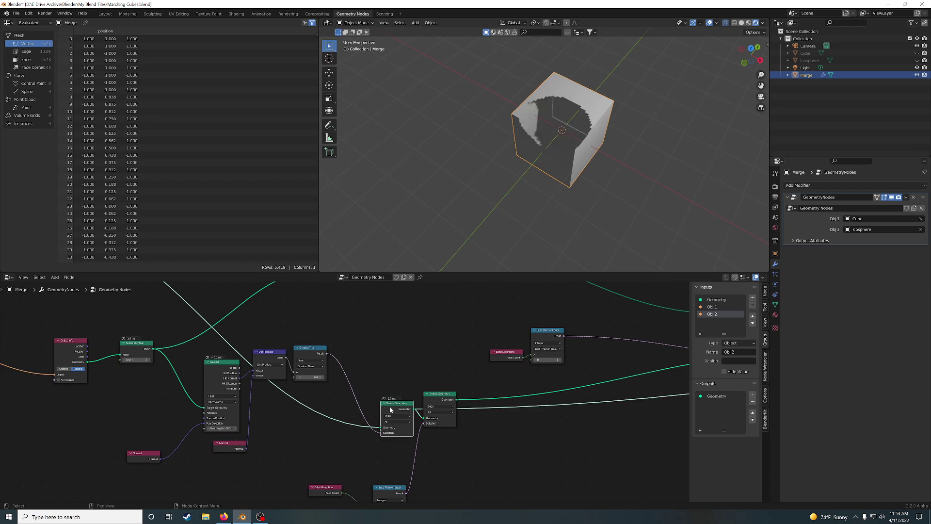
middle_click_drag(556, 177, 546, 125)
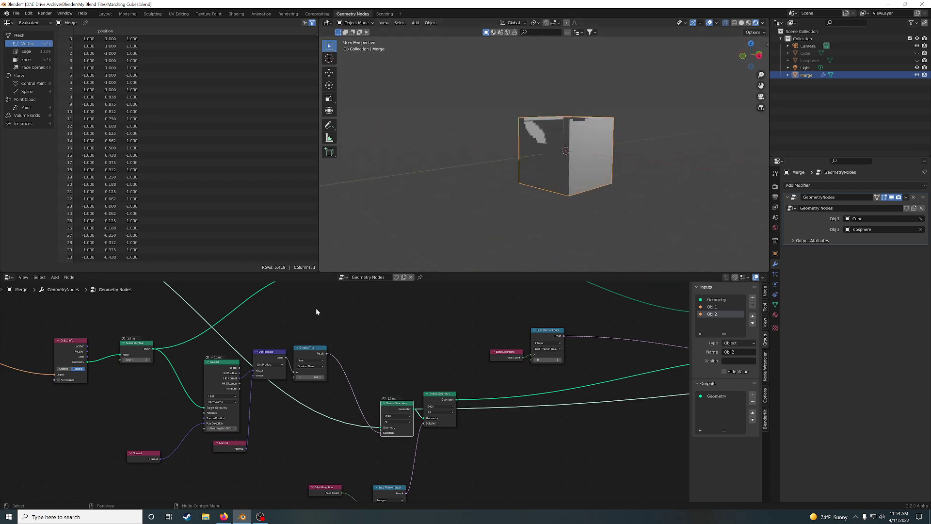
Step: Tidy the lower branch by shifting the Raycast, Dot Product, Greater Than and neighbouring Normal nodes slightly closer together
left_click_drag(215, 371, 211, 367)
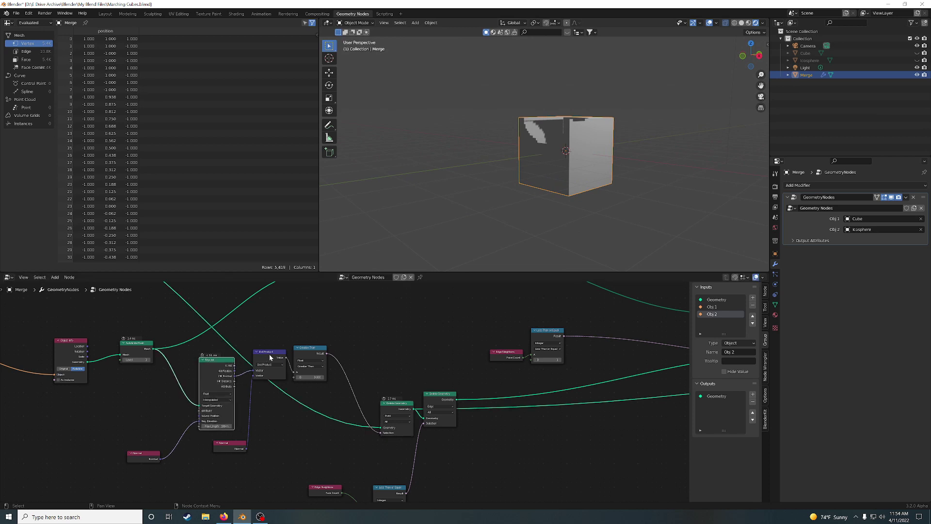
left_click_drag(270, 357, 259, 361)
left_click_drag(312, 350, 305, 350)
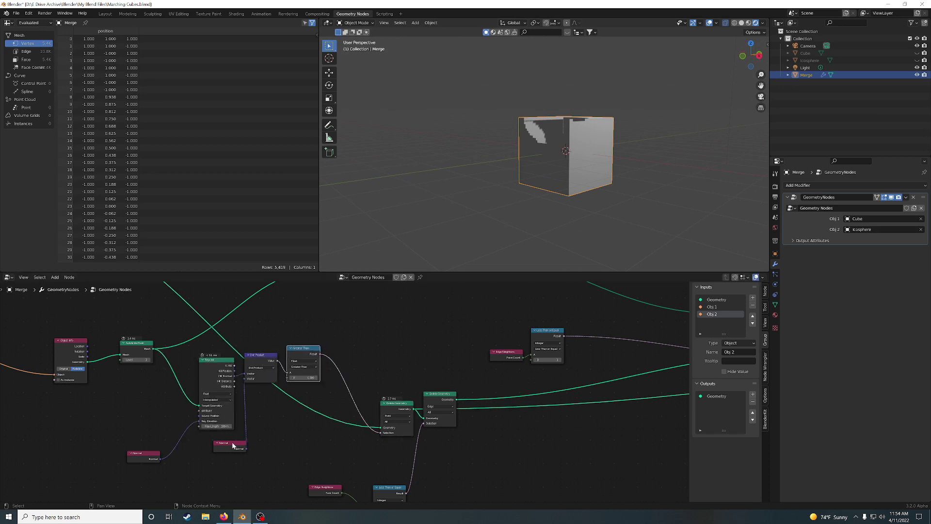
left_click_drag(233, 443, 221, 445)
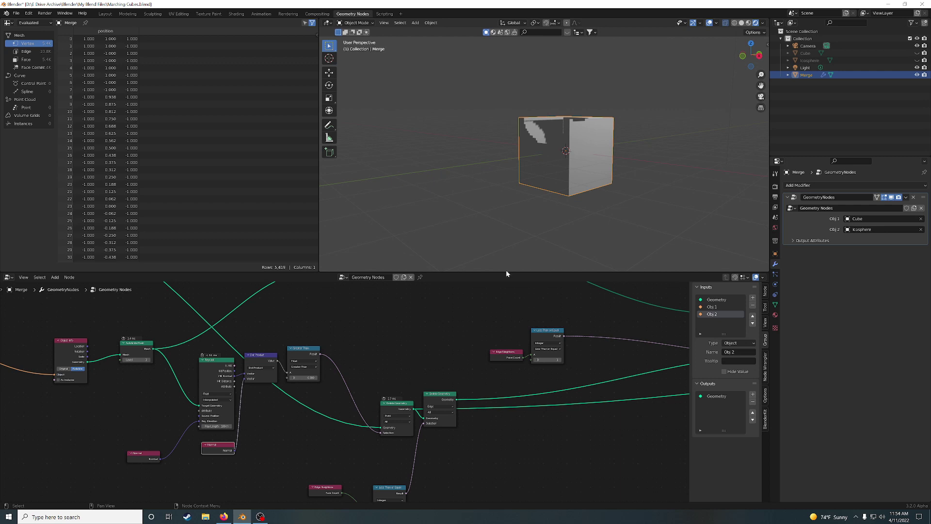
Step: Preview the lower branch's Edge-domain Delete Geometry output and view the cube's cut edge from several angles
middle_click_drag(505, 269, 585, 158)
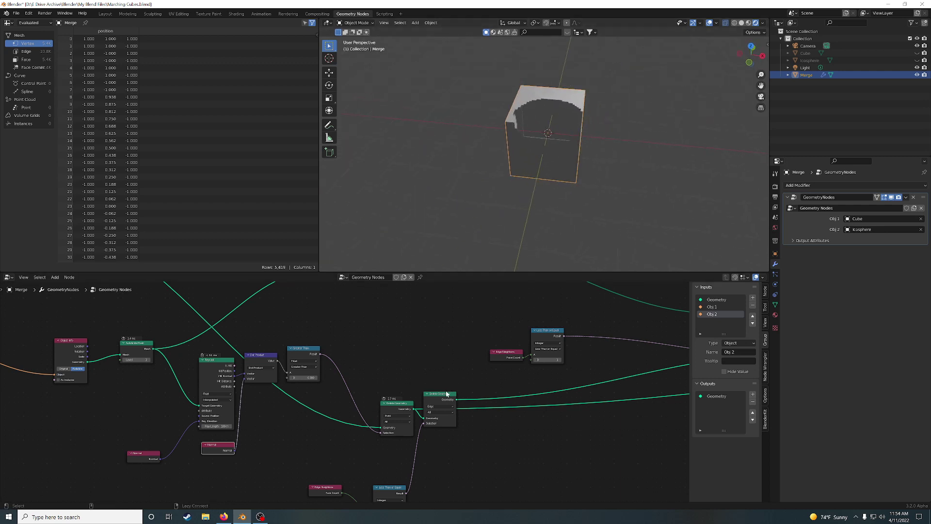
left_click(441, 394, "ctrl+shift")
middle_click_drag(601, 124, 629, 105)
Step: View the cut cube close up and preview the lower Set Position node's output
middle_click_drag(609, 401, 333, 420)
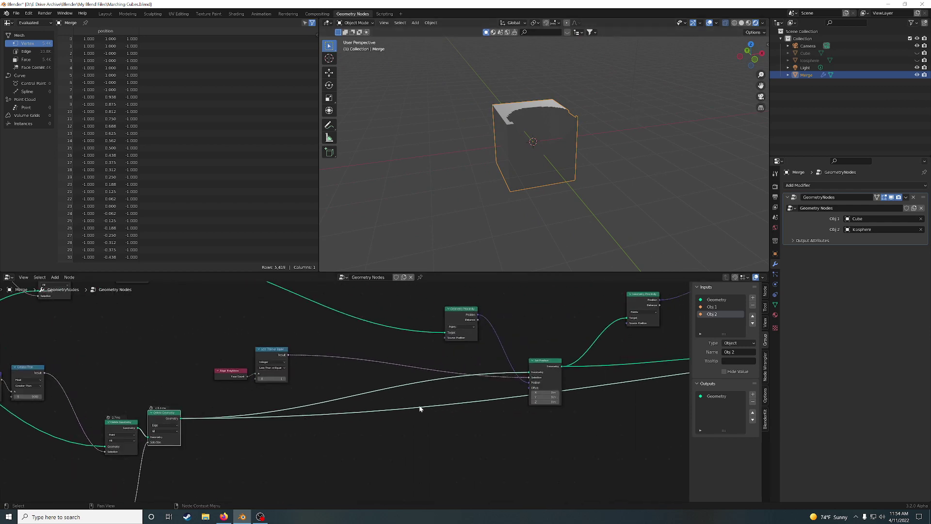
middle_click_drag(559, 321, 482, 352)
middle_click_drag(608, 156, 513, 115)
middle_click_drag(502, 372, 443, 357)
left_click(429, 388, "ctrl+shift")
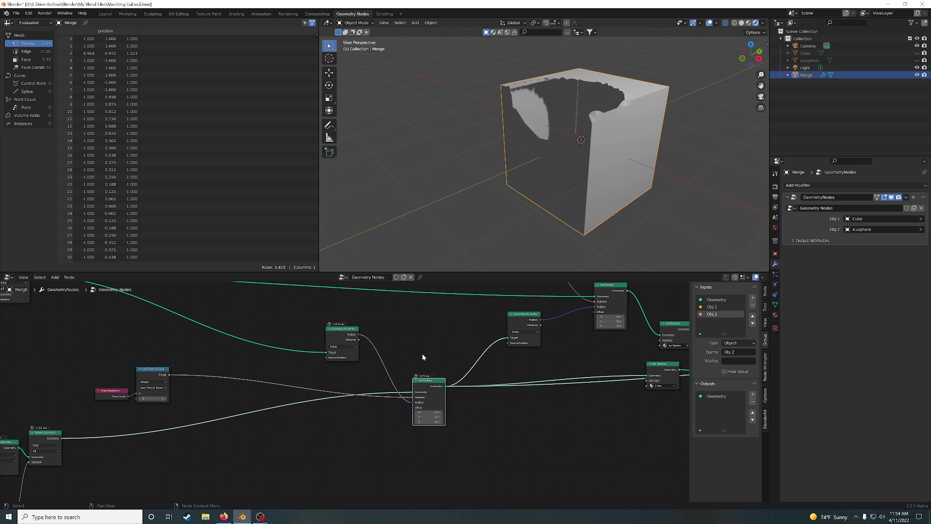
Step: Preview the upper Edge-domain Delete Geometry node that feeds the lower branch's Geometry Proximity, and inspect the icosphere's cut edge from below
middle_click_drag(422, 353, 564, 377)
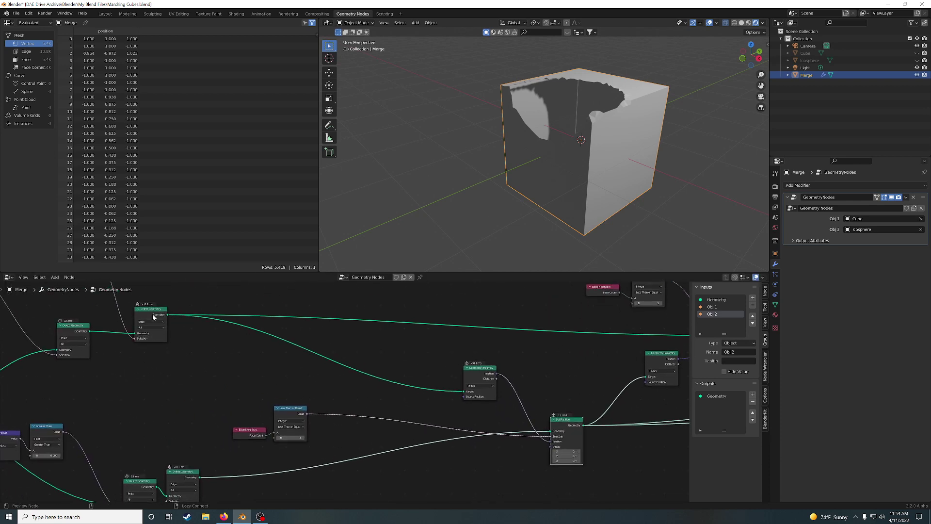
left_click(154, 316, "ctrl+shift")
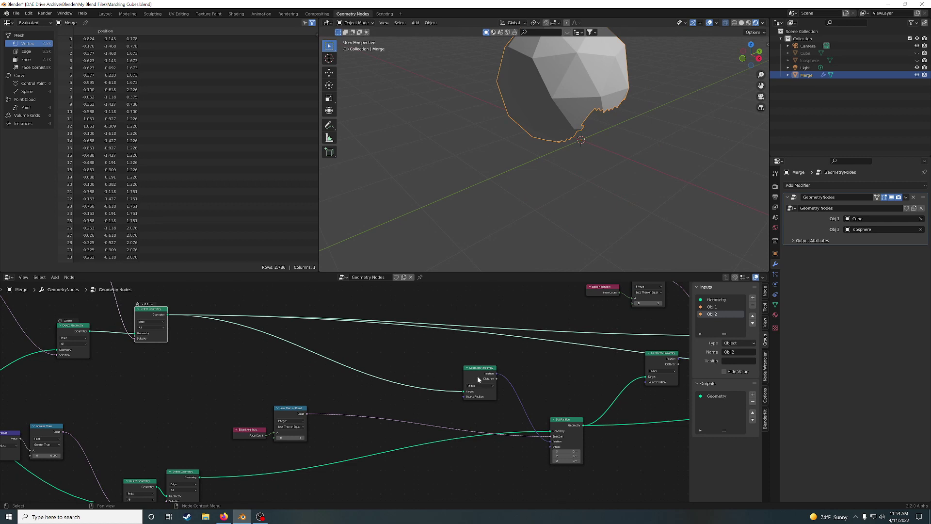
left_click_drag(150, 311, 153, 317)
middle_click_drag(499, 213, 440, 187)
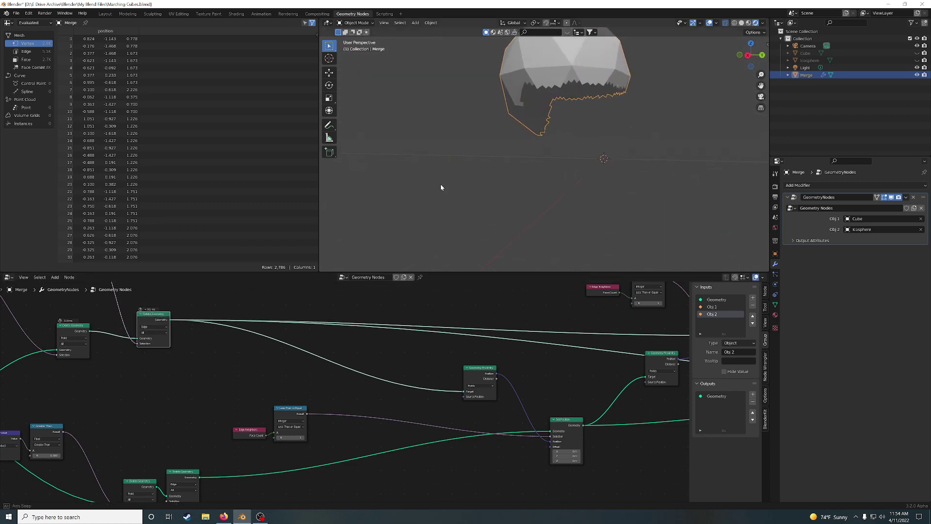
Step: Compare the lower Set Position output on the cube with the upper Edge-domain Delete Geometry output on the icosphere
left_click(569, 427, "ctrl+shift")
middle_click_drag(572, 165, 596, 160)
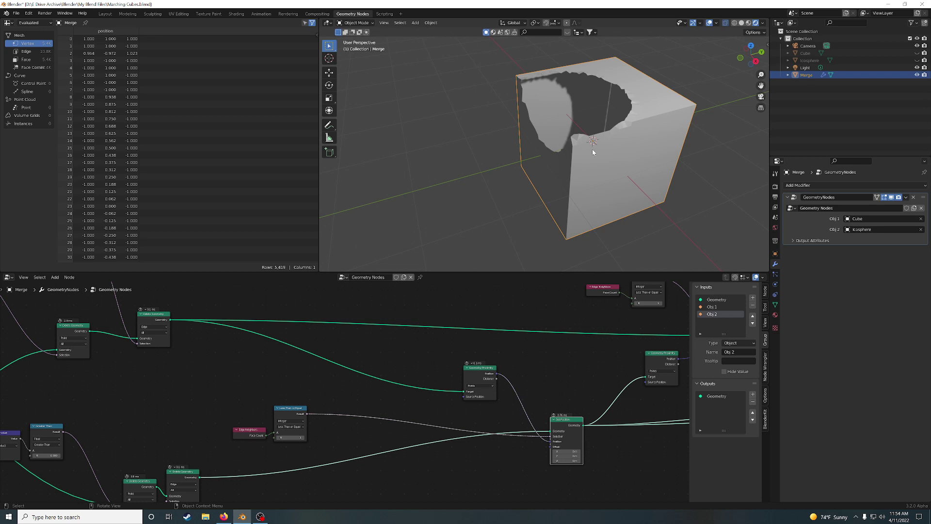
left_click(151, 320, "ctrl+shift")
middle_click_drag(531, 136, 528, 104)
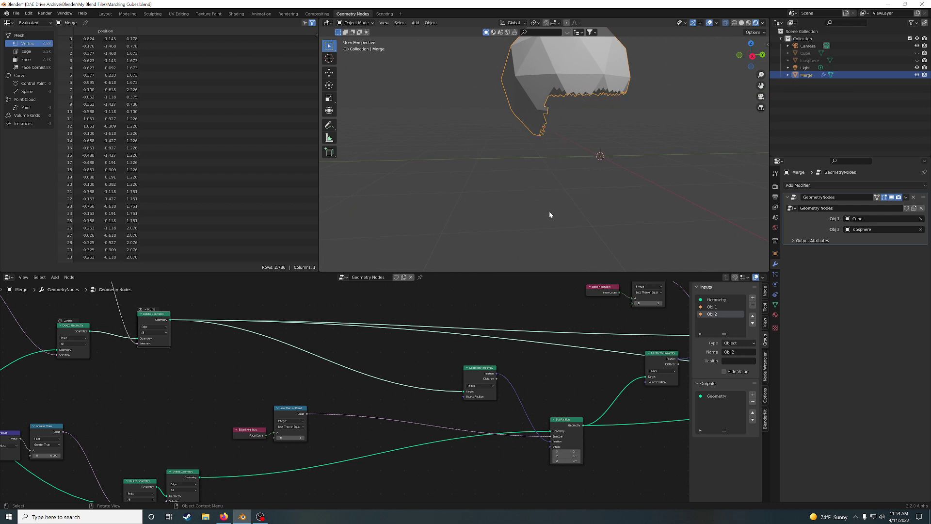
Step: Trace the upper branch from its Subdivide Mesh node to its Set Position node and preview the Set Position output
middle_click_drag(559, 378, 417, 370)
middle_click_drag(142, 379, 517, 400)
middle_click_drag(214, 360, 374, 394)
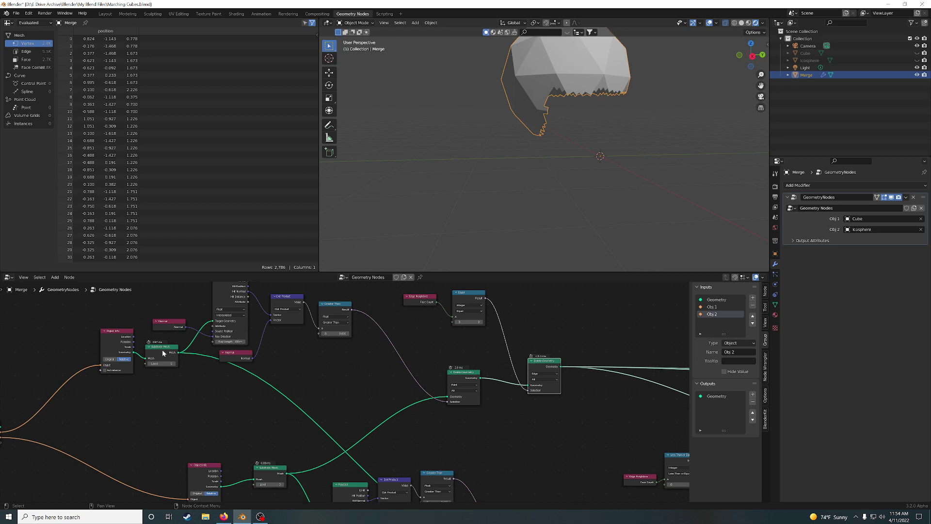
middle_click_drag(581, 411, 256, 370)
middle_click_drag(613, 358, 351, 346)
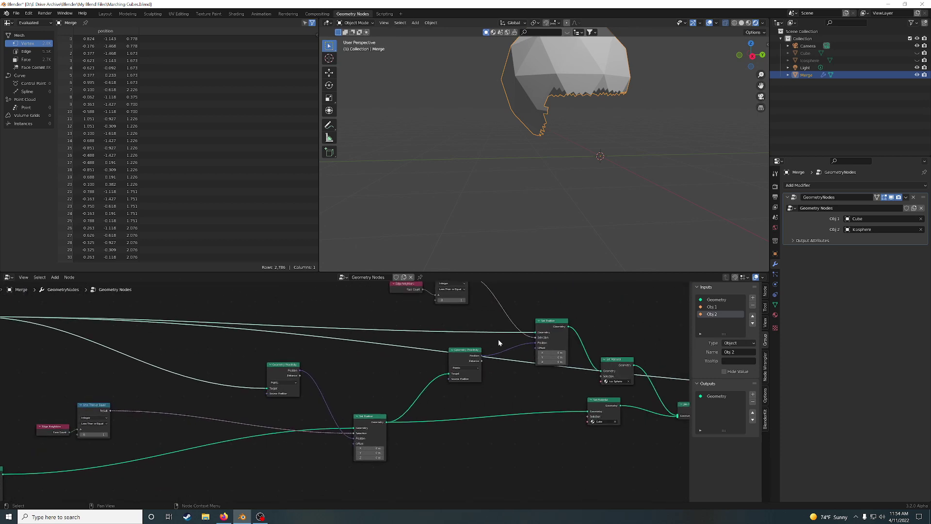
left_click(550, 325, "ctrl+shift")
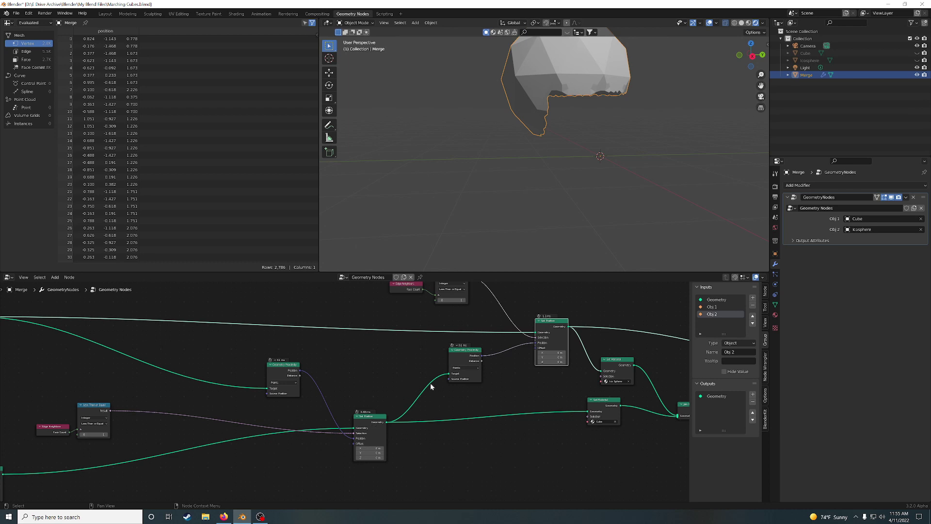
Step: Preview the lower and then the upper Set Position outputs, inspecting the repositioned cut edges of the cube and icosphere
left_click(371, 424, "ctrl+shift")
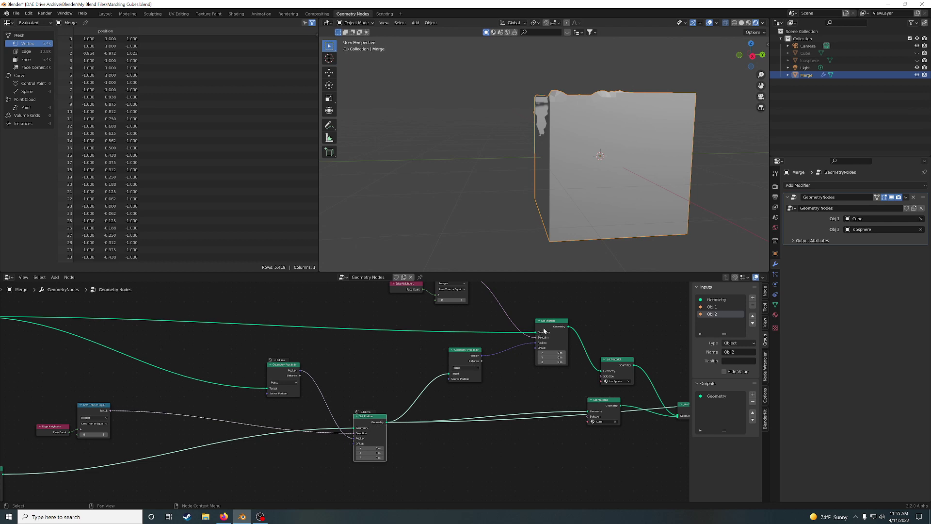
middle_click_drag(547, 183, 582, 214)
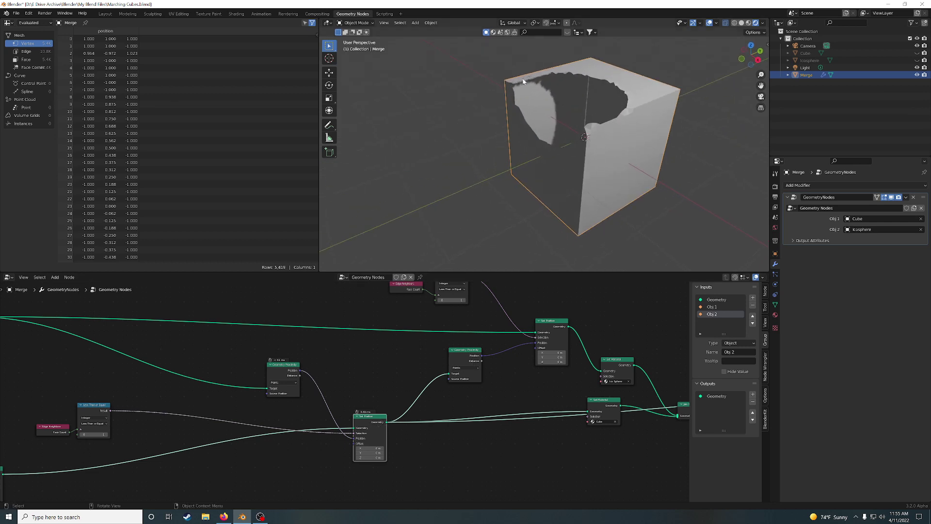
left_click(554, 331, "ctrl+shift")
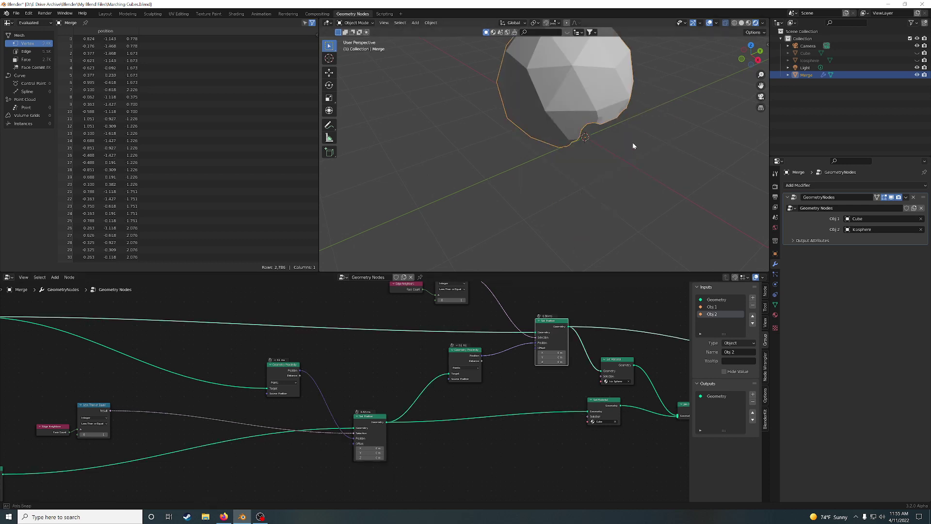
middle_click_drag(632, 142, 548, 106)
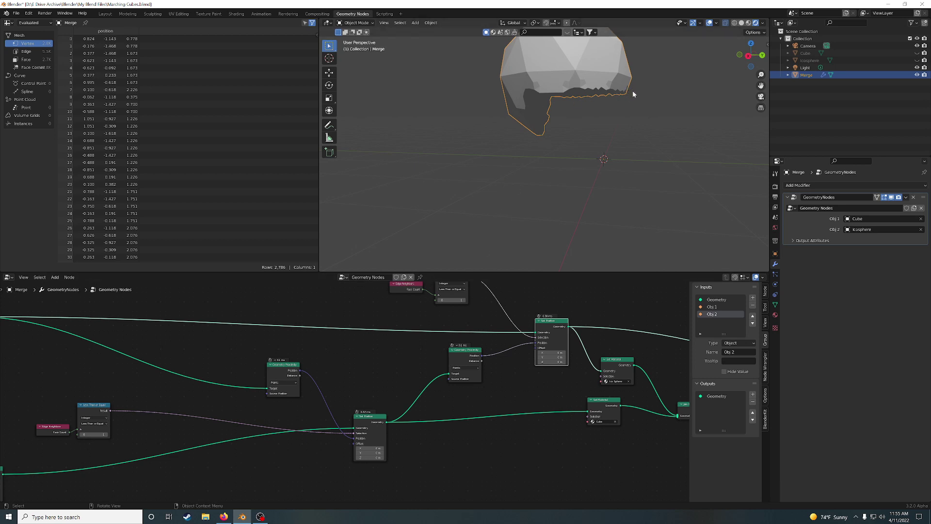
Step: Preview the lower Set Position output on the cube and the upper one on the icosphere, examining the icosphere's cut edge closely
left_click(368, 422, "ctrl+shift")
middle_click_drag(562, 160, 572, 154)
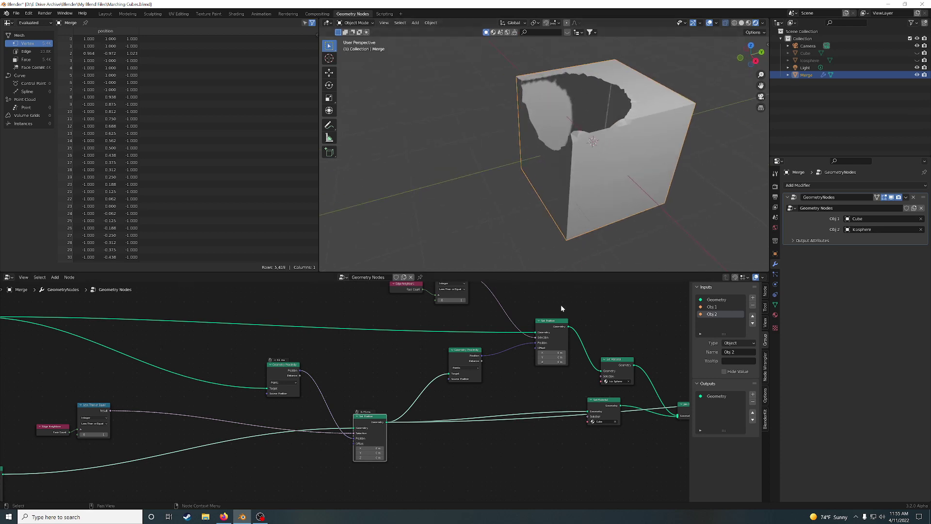
left_click(553, 328, "ctrl+shift")
middle_click_drag(581, 181, 549, 140)
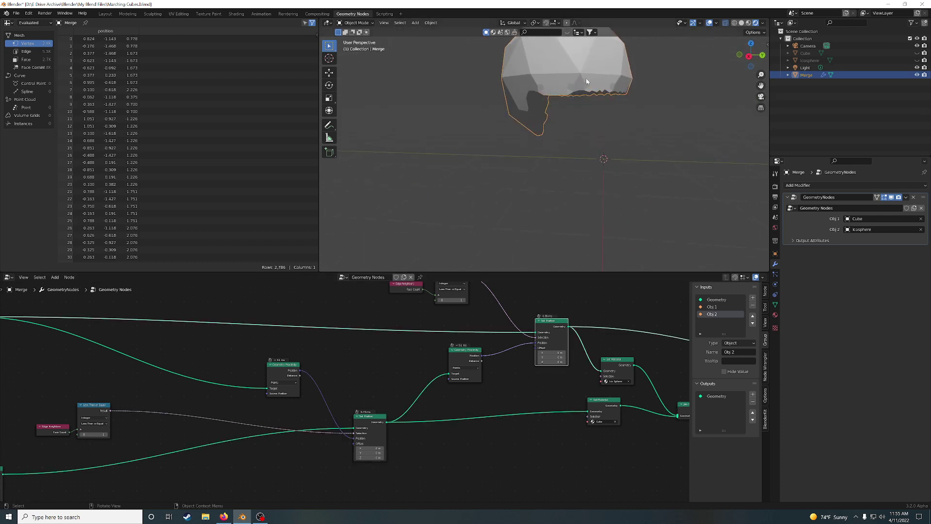
middle_click_drag(638, 111, 620, 147, "shift")
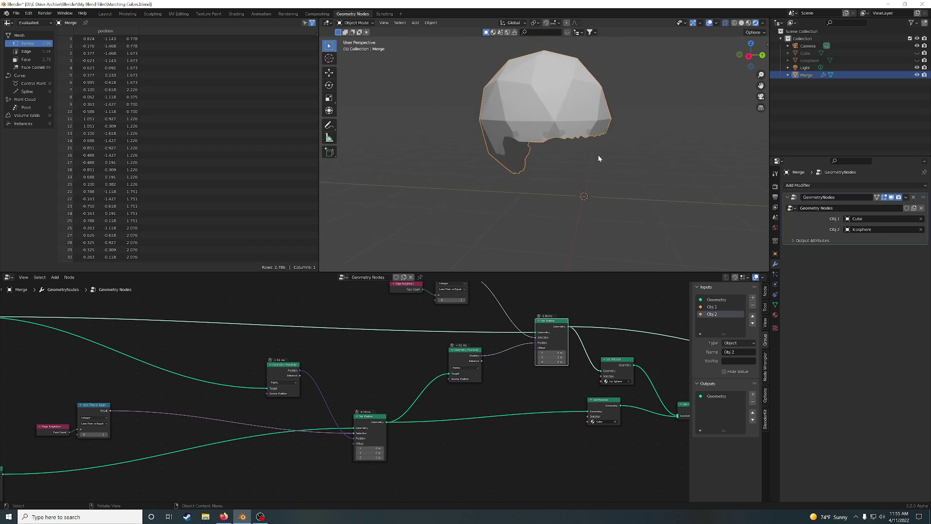
scroll(566, 151, "up", 3)
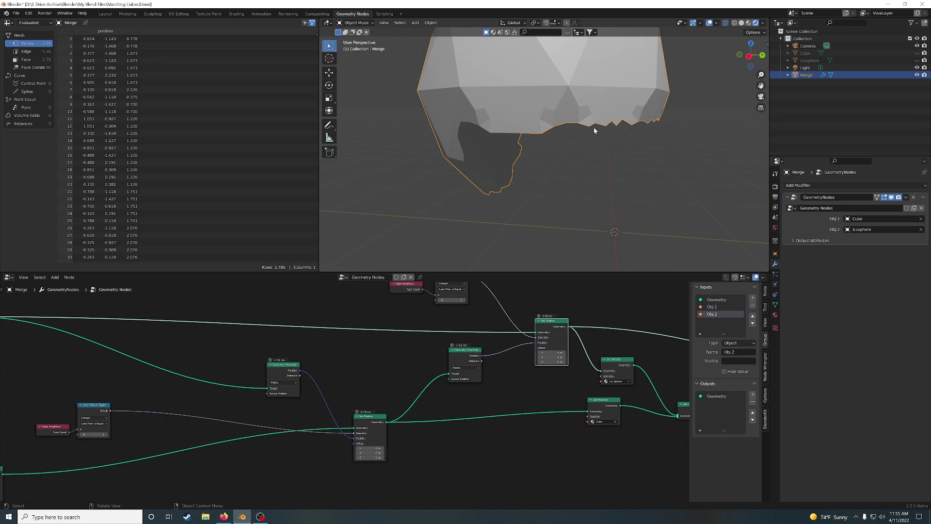
Step: Switch the viewport to wireframe shading and compare the cut edges from the upper and lower Set Position outputs
left_click(733, 23)
scroll(604, 124, "up", 1)
middle_click_drag(602, 123, 582, 139)
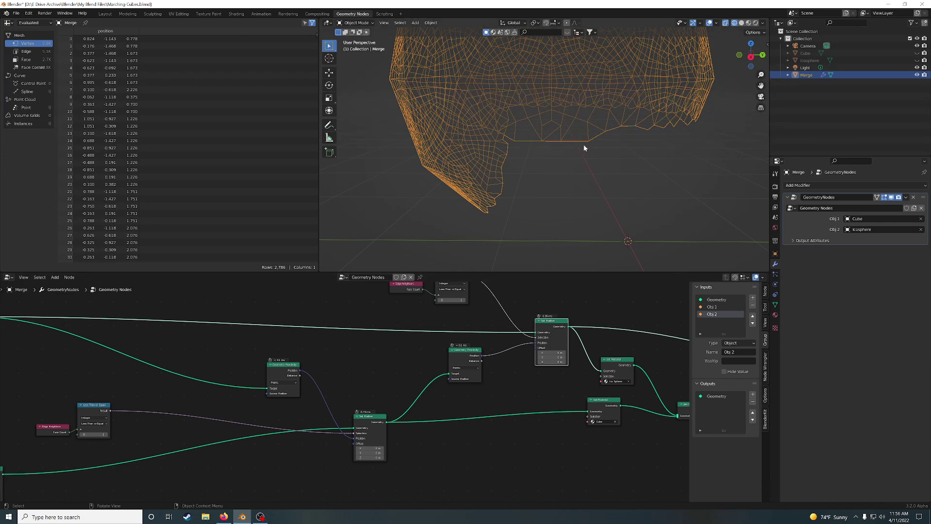
left_click(369, 423, "ctrl+shift")
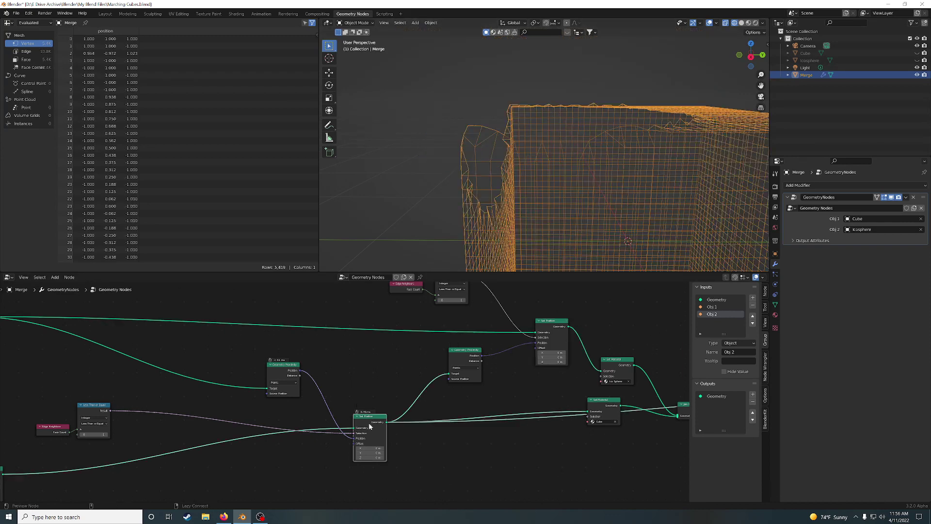
left_click(549, 325, "ctrl+shift")
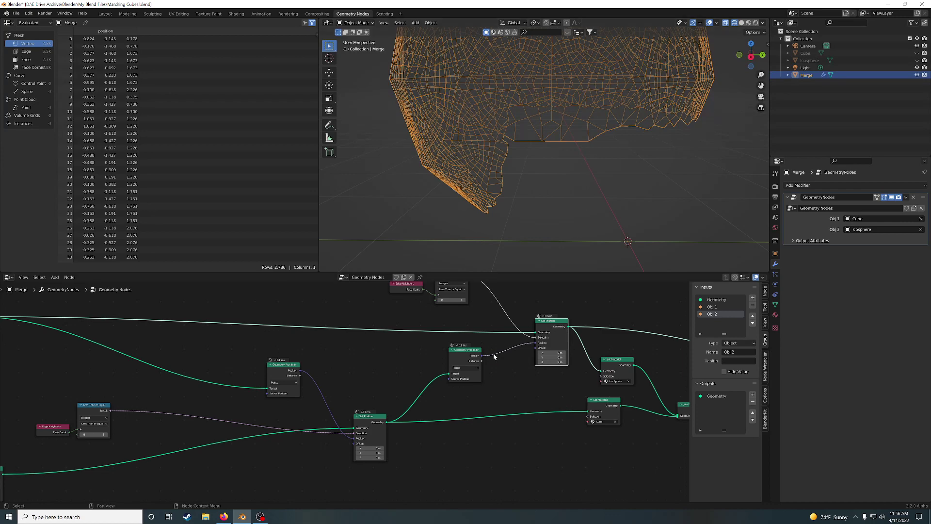
Step: Trace both Set Position nodes back through their Geometry Proximity and Delete Geometry branches, nudging each Set Position node slightly
left_click_drag(551, 322, 547, 317)
middle_click_drag(329, 335, 645, 347)
scroll(437, 362, "down", 3)
middle_click_drag(311, 390, 349, 395)
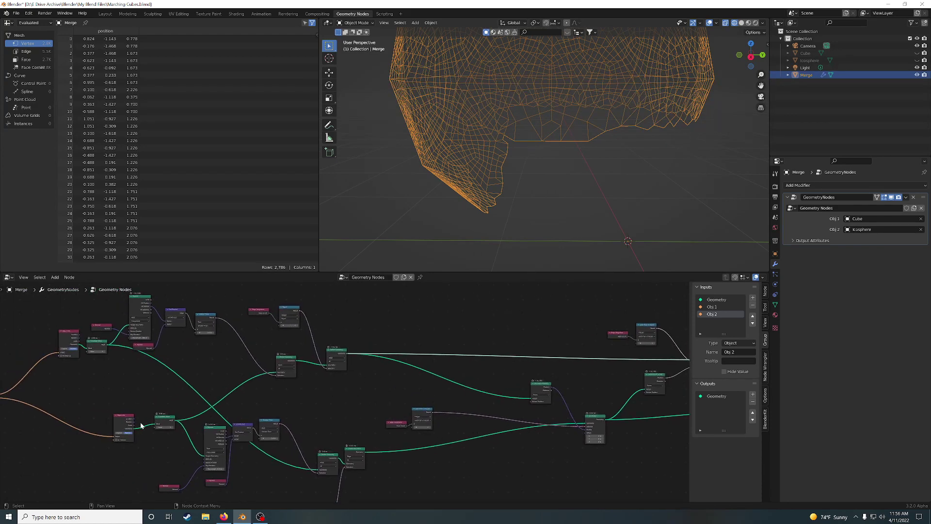
middle_click_drag(446, 387, 361, 375)
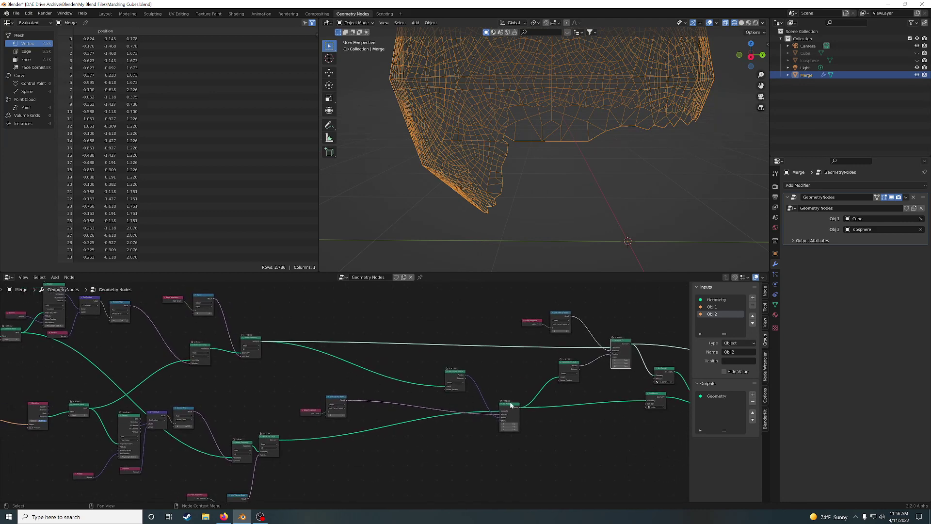
left_click_drag(623, 346, 624, 343)
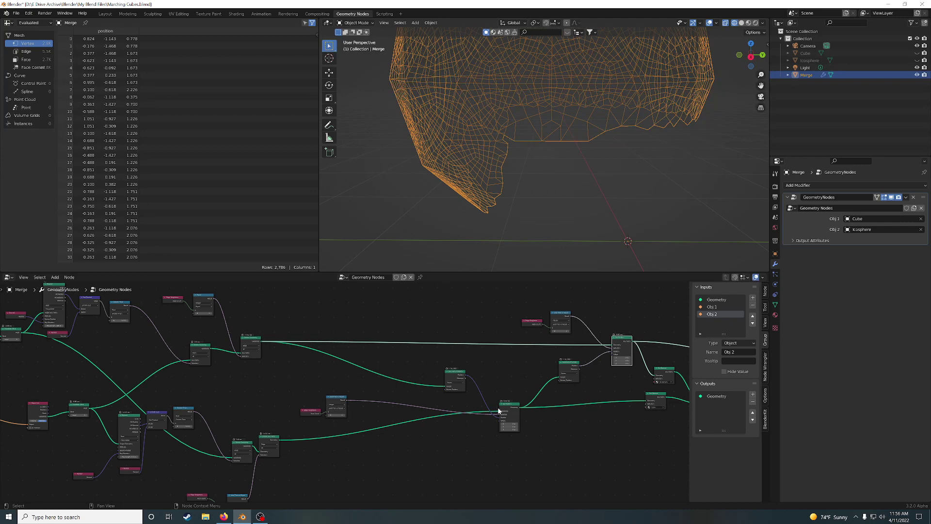
left_click_drag(500, 405, 496, 409)
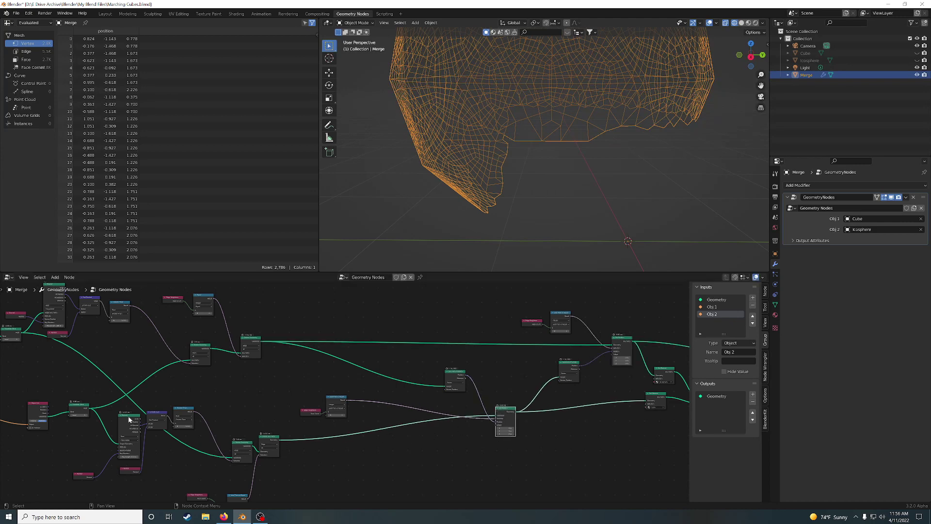
Step: Preview the Join Geometry output and the Merge by Distance output, inspecting the wireframe where the two meshes meet
middle_click_drag(602, 387, 325, 380)
scroll(382, 390, "up", 8)
left_click(492, 413, "ctrl+shift")
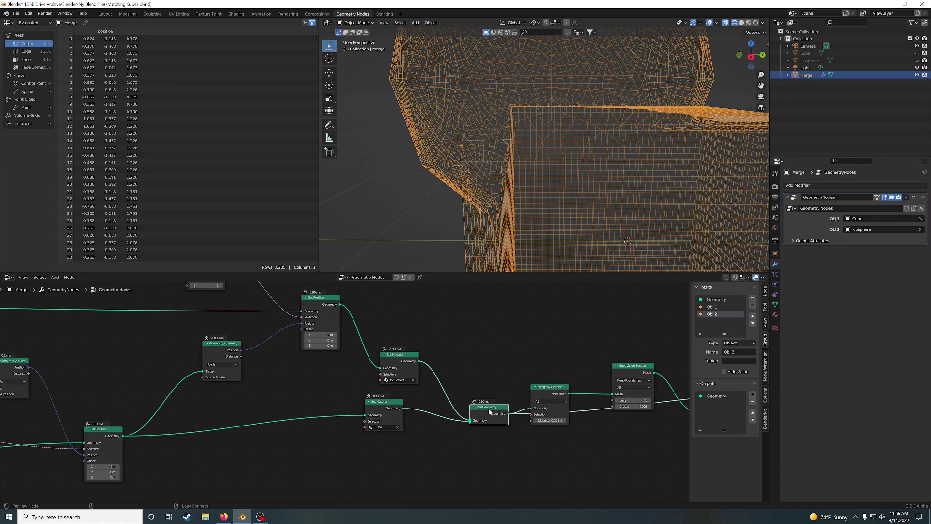
middle_click_drag(610, 133, 640, 133)
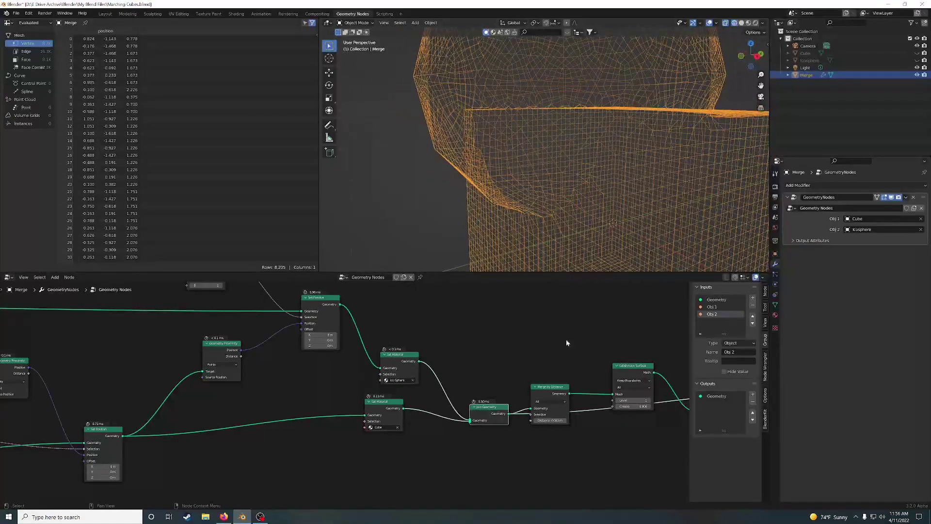
middle_click_drag(566, 342, 452, 341)
left_click(443, 371, "ctrl+shift")
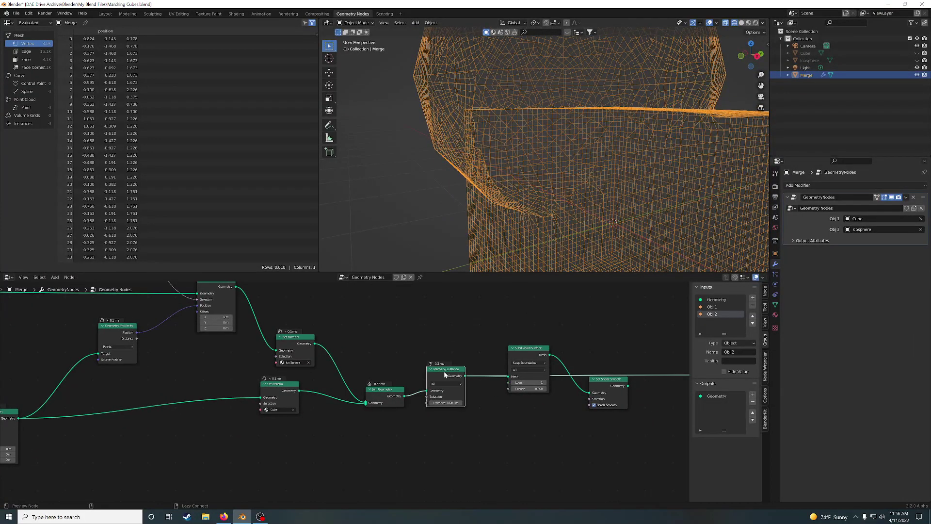
middle_click_drag(645, 145, 461, 152)
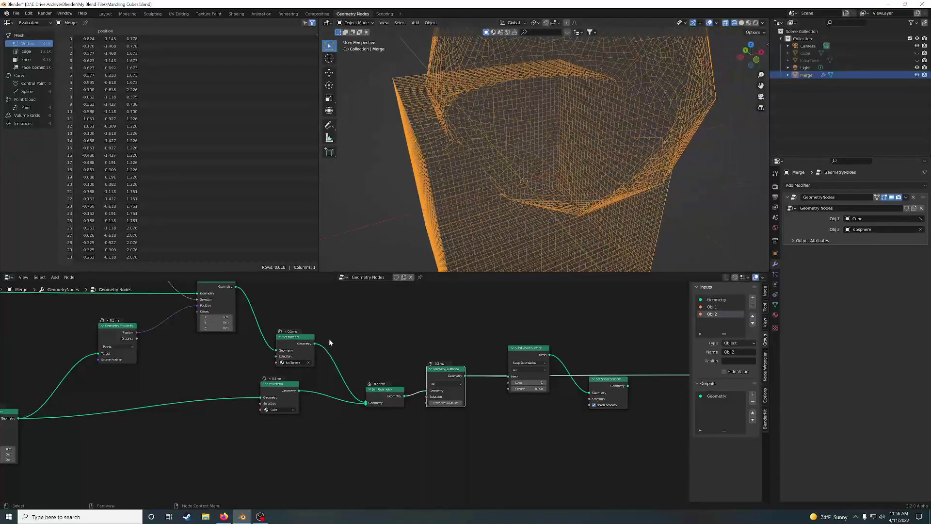
Step: Trace the two Set Position nodes forward to Merge by Distance and inspect the merged boundary points along the seam
middle_click_drag(241, 313, 334, 360)
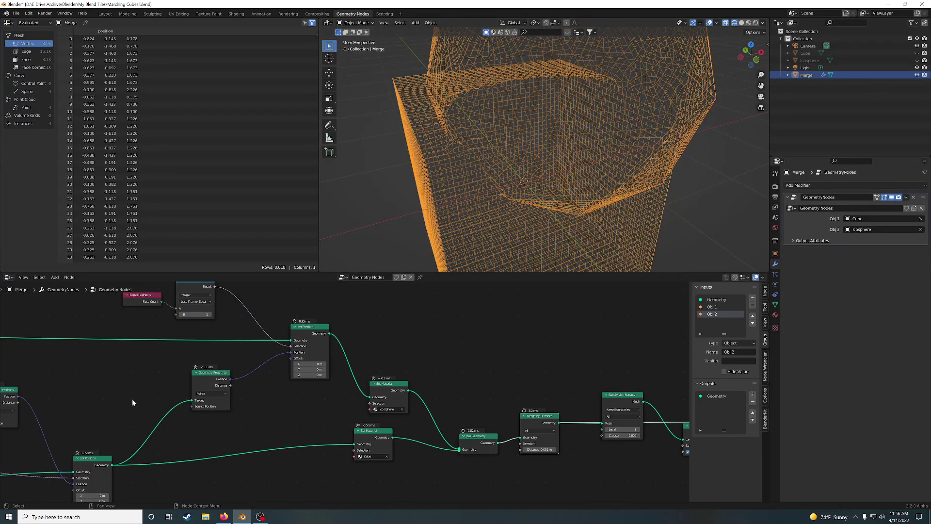
middle_click_drag(105, 454, 164, 447)
left_click(150, 456)
left_click(368, 327)
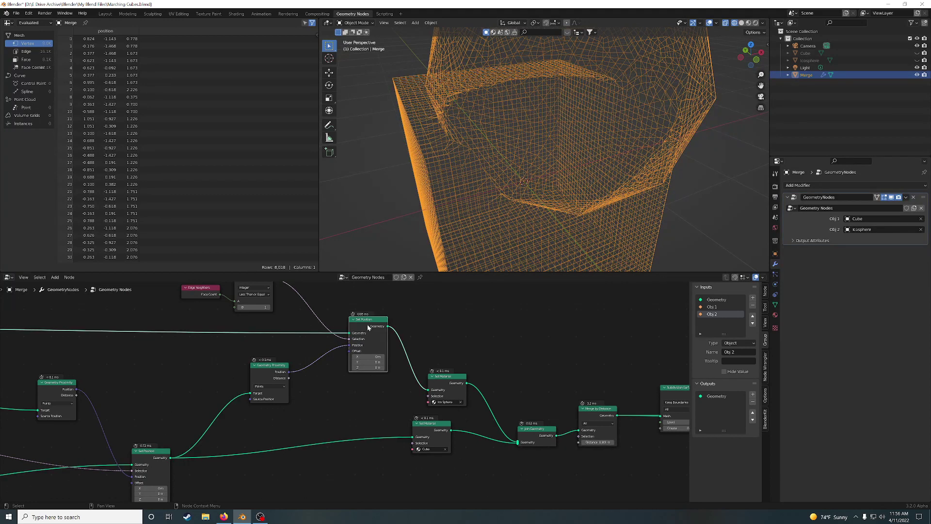
middle_click_drag(530, 338, 413, 334)
left_click(473, 412)
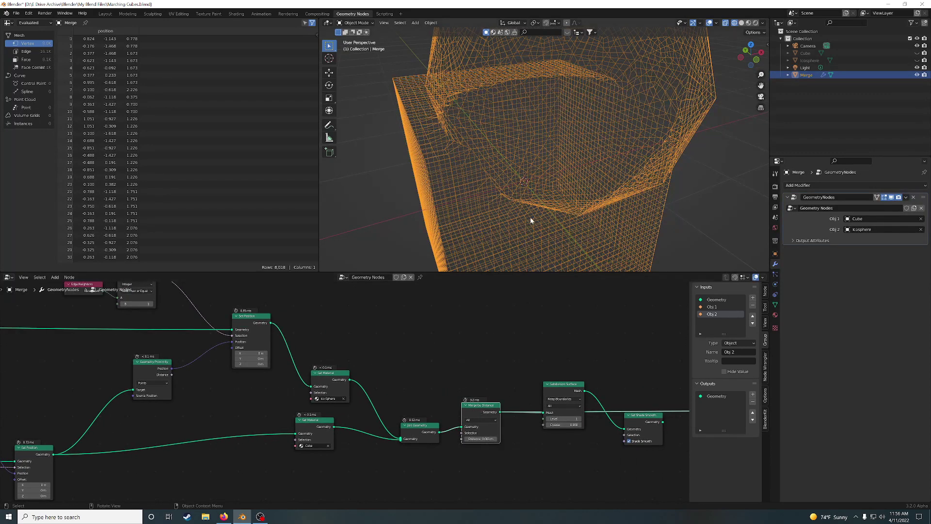
middle_click_drag(531, 217, 447, 172)
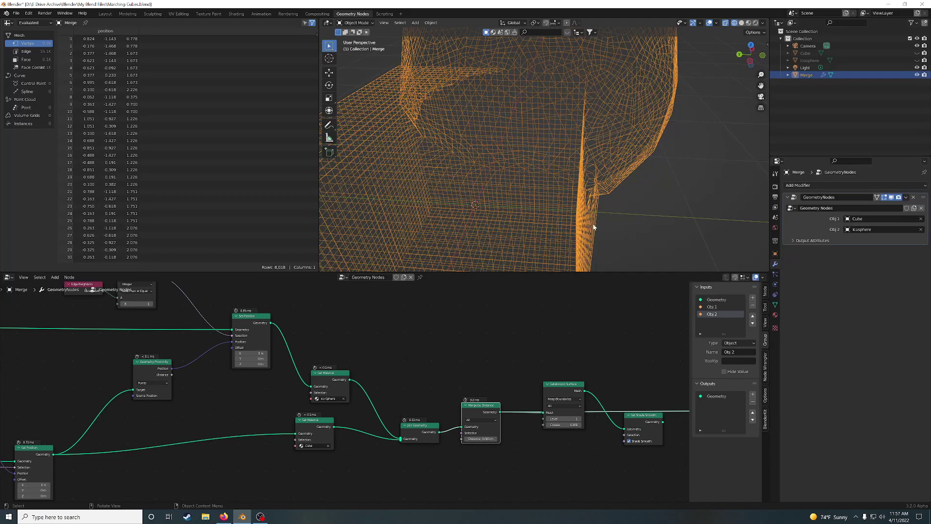
Step: Preview the Subdivision Surface output, then connect the Set Shade Smooth output to the Group Output
middle_click_drag(526, 319, 366, 299)
left_click_drag(425, 370, 568, 390)
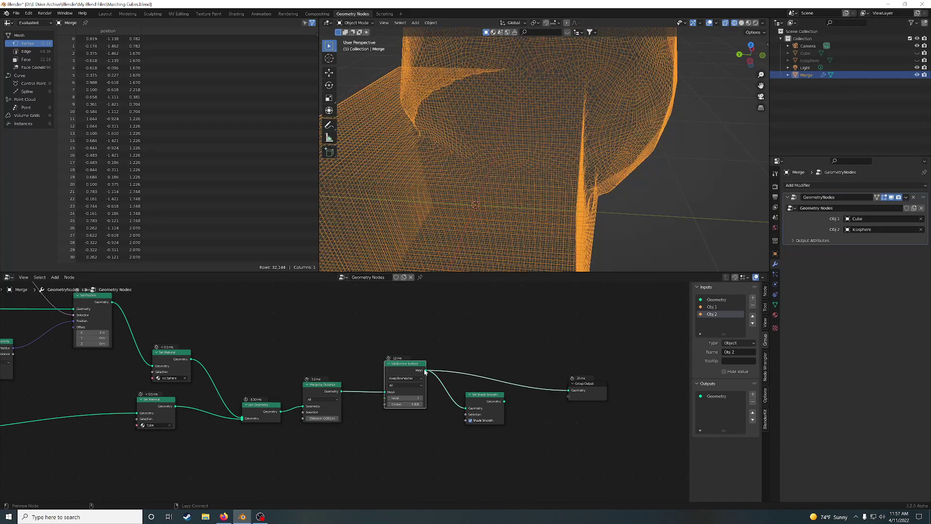
left_click_drag(504, 401, 568, 390)
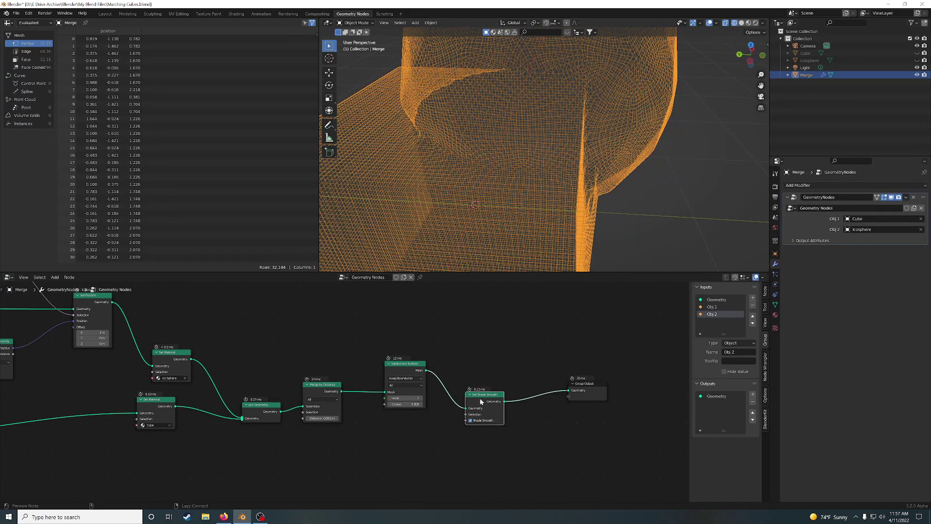
Step: Switch the viewport to rendered shading and view the whole merged cube and icosphere
left_click(755, 23)
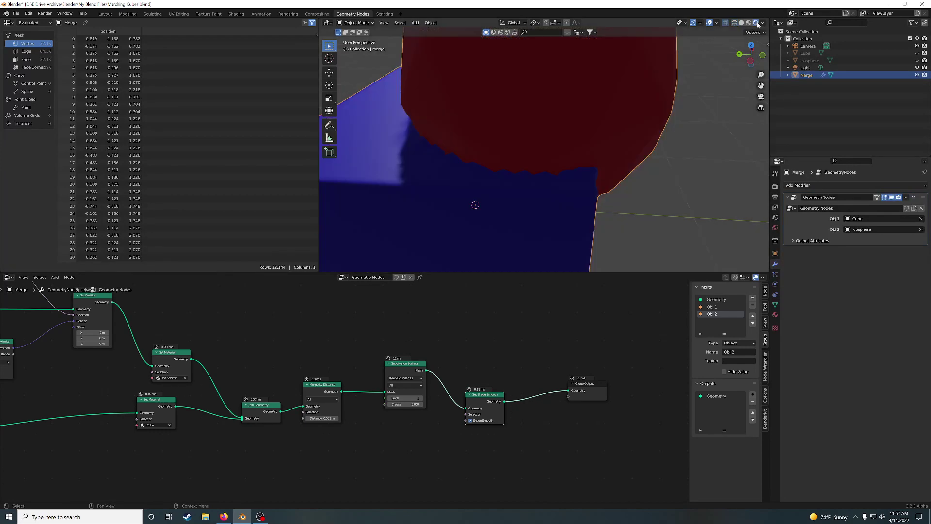
scroll(616, 173, "down", 5)
mouse_move(641, 167)
middle_mouse_down()
mouse_move(553, 148)
mouse_move(469, 144)
middle_mouse_up()
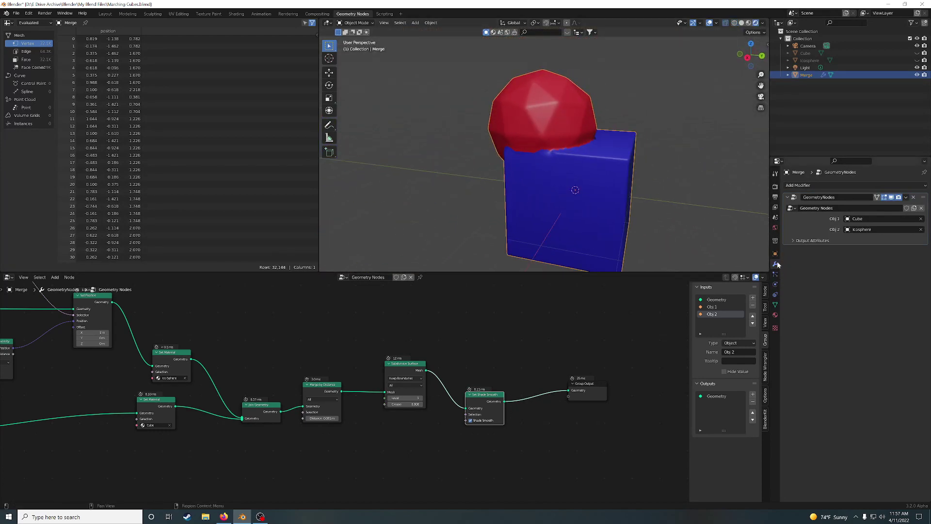
Step: Select the hidden icosphere and set its Y location to -0.99756 m
left_click(810, 59)
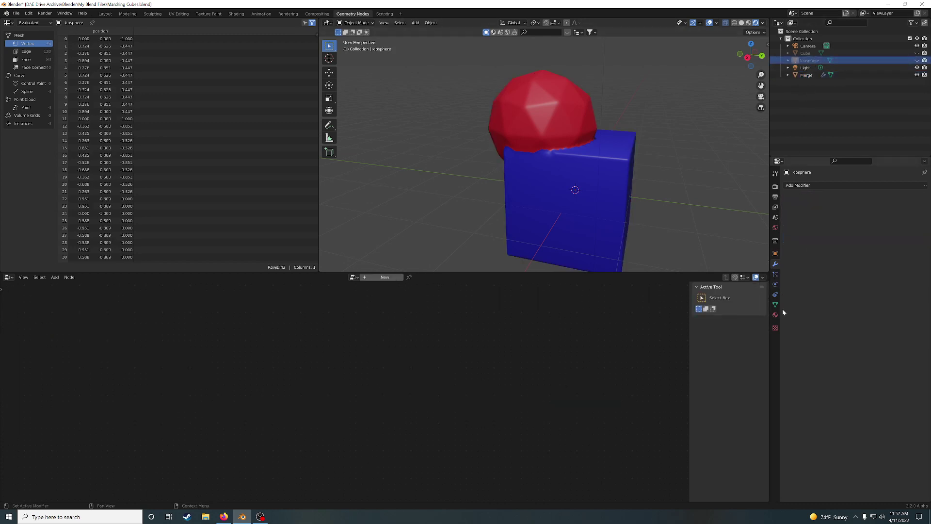
left_click(917, 60)
left_click(917, 61)
left_click(917, 61)
left_click(918, 61)
left_click(775, 253)
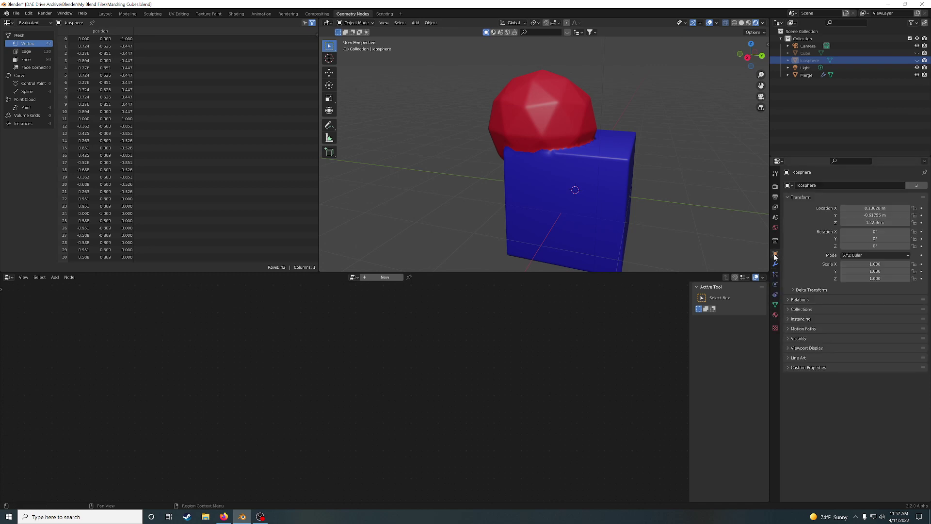
mouse_move(868, 216)
left_mouse_down()
mouse_move(892, 217)
mouse_move(853, 217)
left_mouse_up()
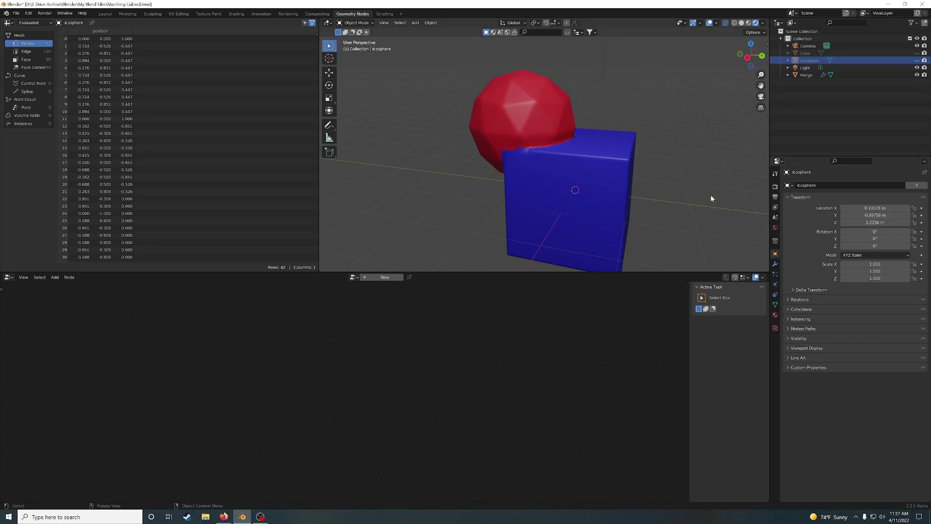
Step: Add a torus mesh and a monkey mesh to the scene
scroll(698, 201, "down", 3)
right_click(650, 199)
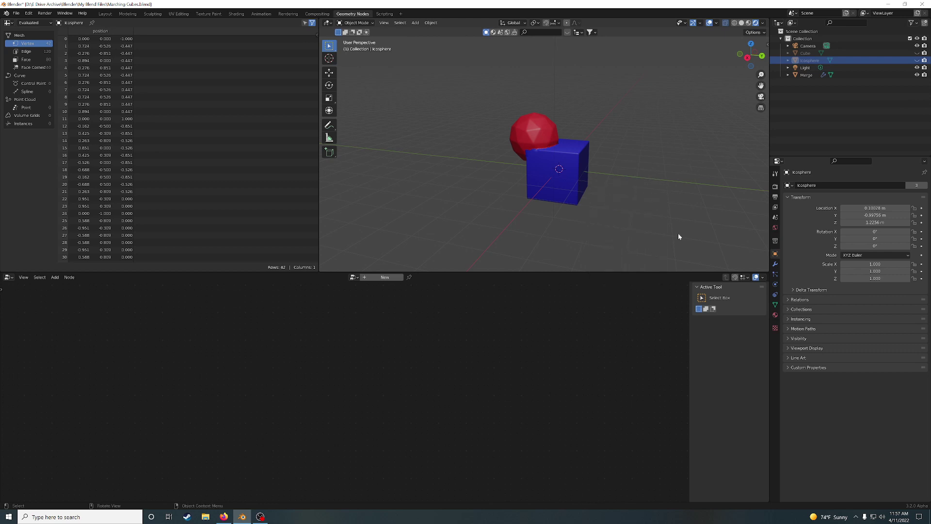
key("shift+a")
mouse_move(660, 223)
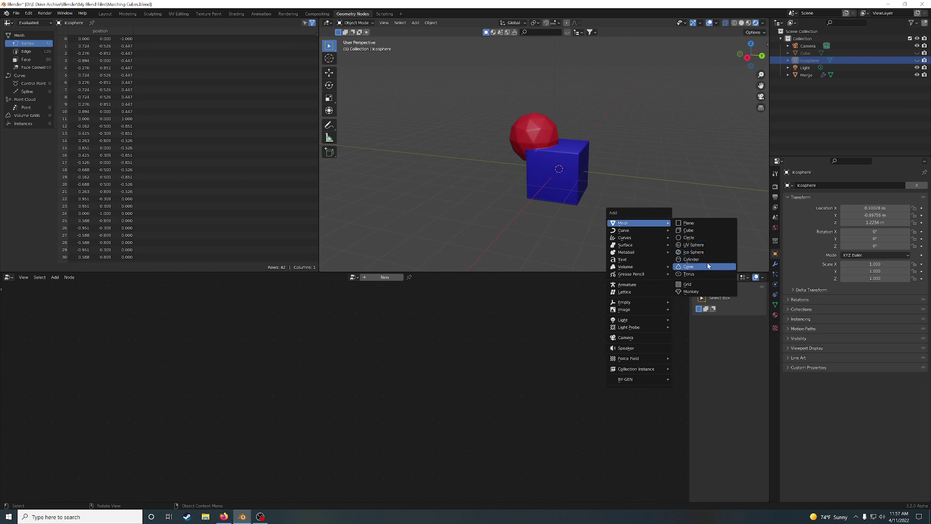
left_click(700, 275)
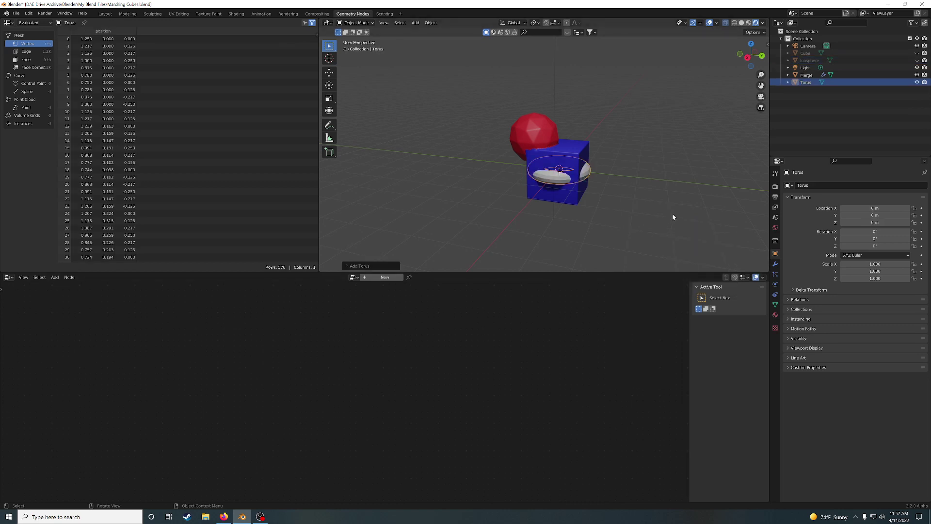
key("shift+a")
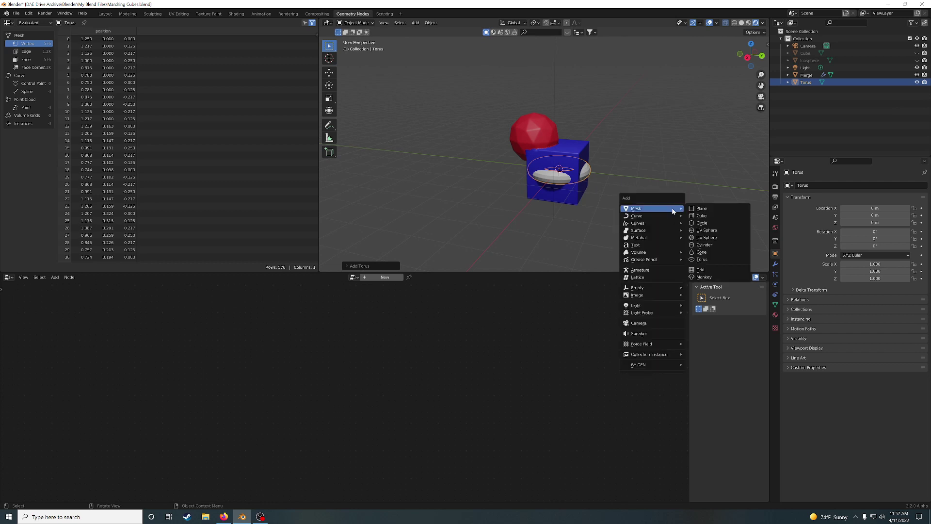
left_click(733, 278)
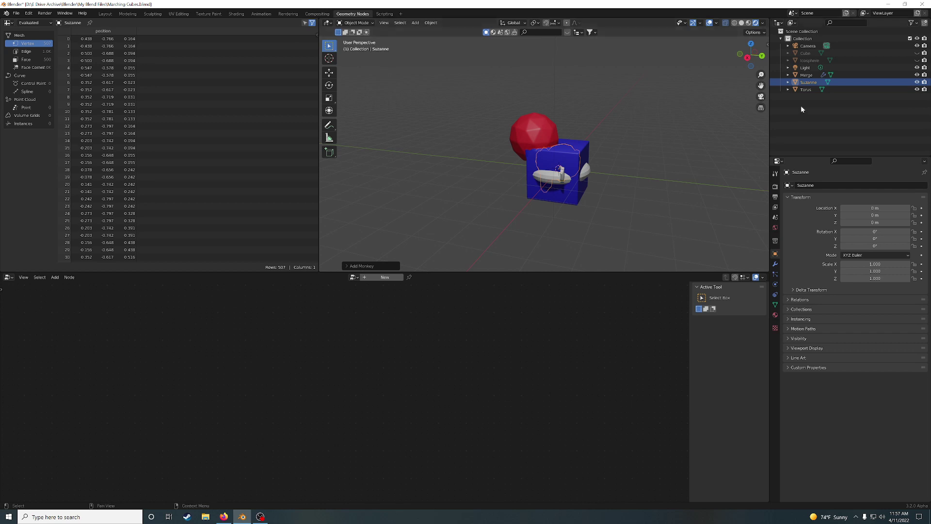
Step: Hide the monkey and the torus in the viewport and select the Merge object
left_click(916, 82)
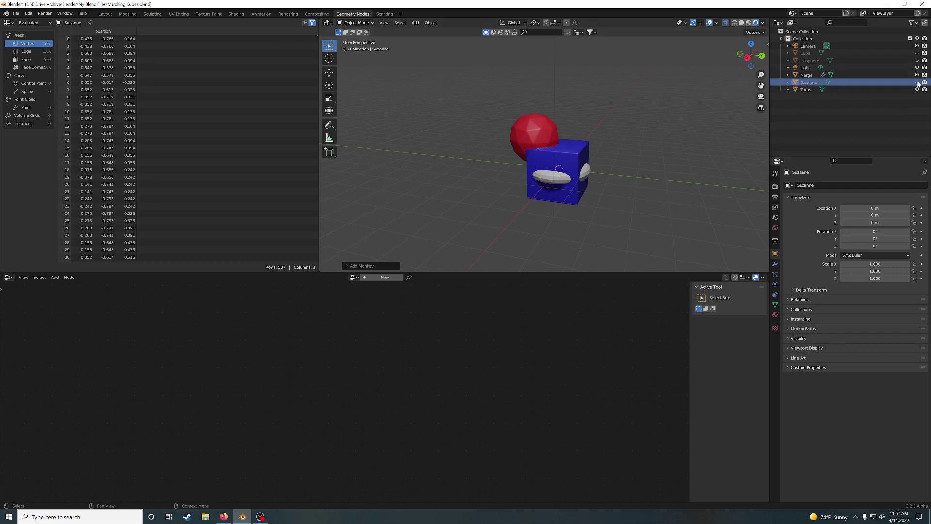
left_click(916, 89)
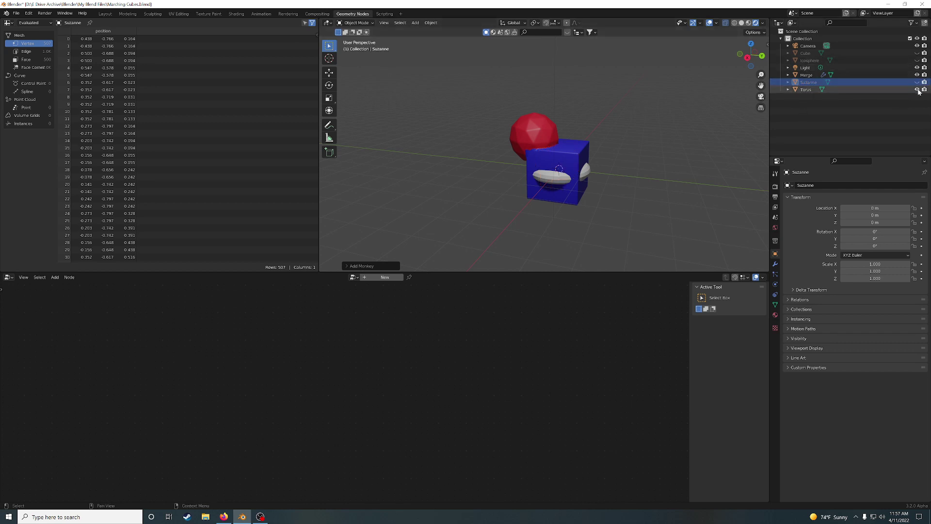
left_click(808, 63)
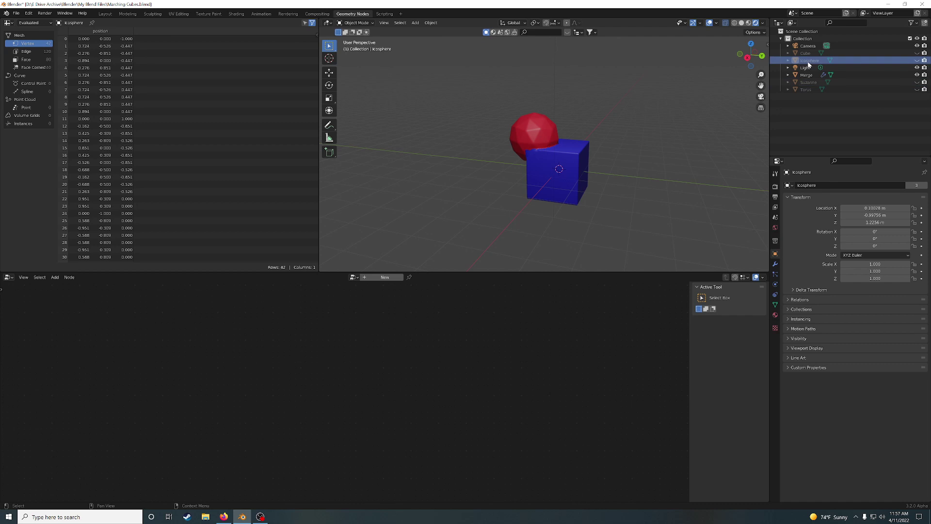
left_click(805, 75)
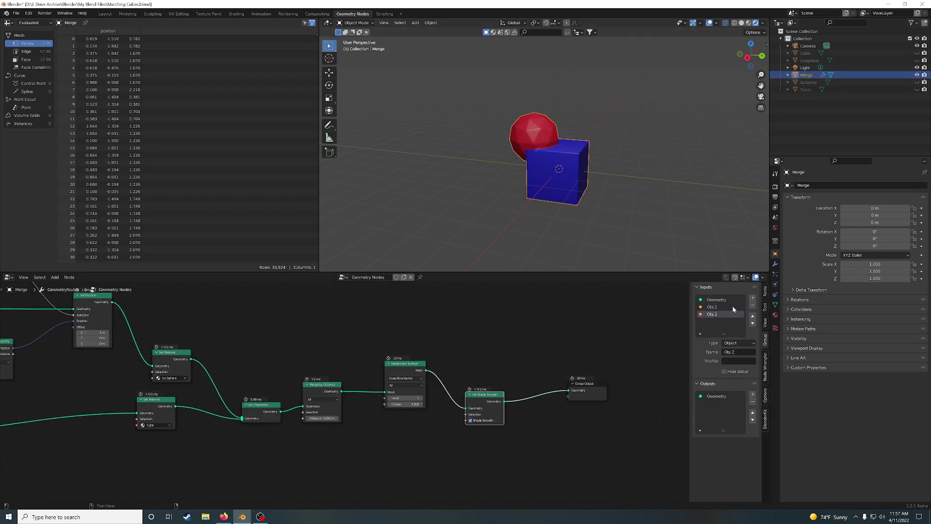
Step: Assign Suzanne as Obj 1 in the Merge object's Geometry Nodes modifier and inspect the merge with the icosphere
left_click(775, 264)
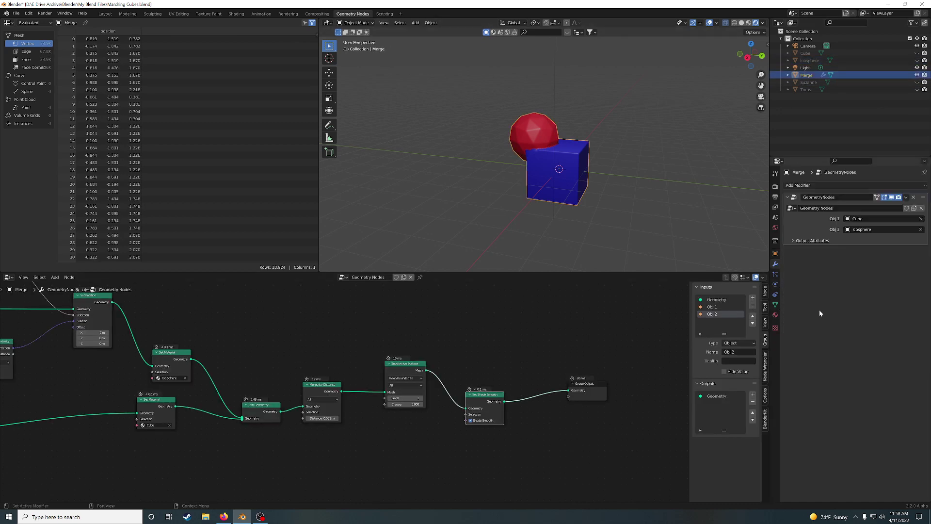
left_click(871, 218)
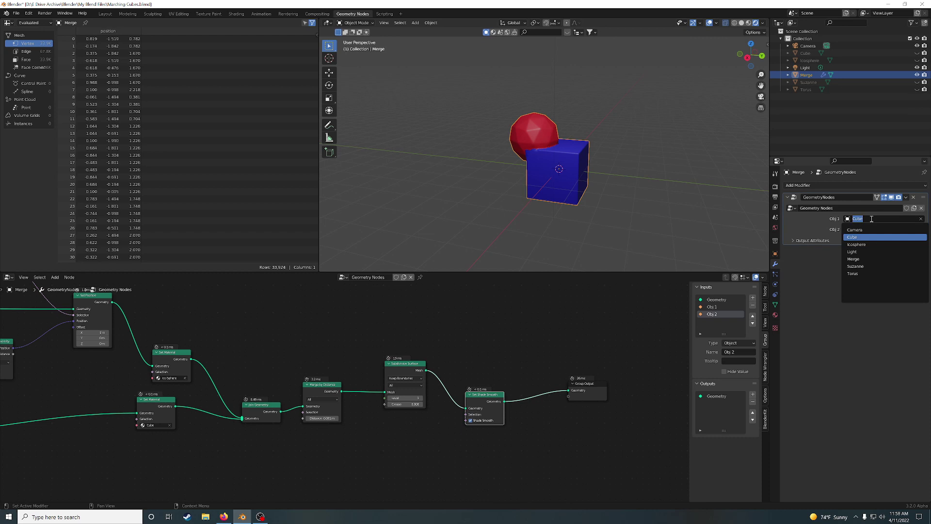
left_click(862, 266)
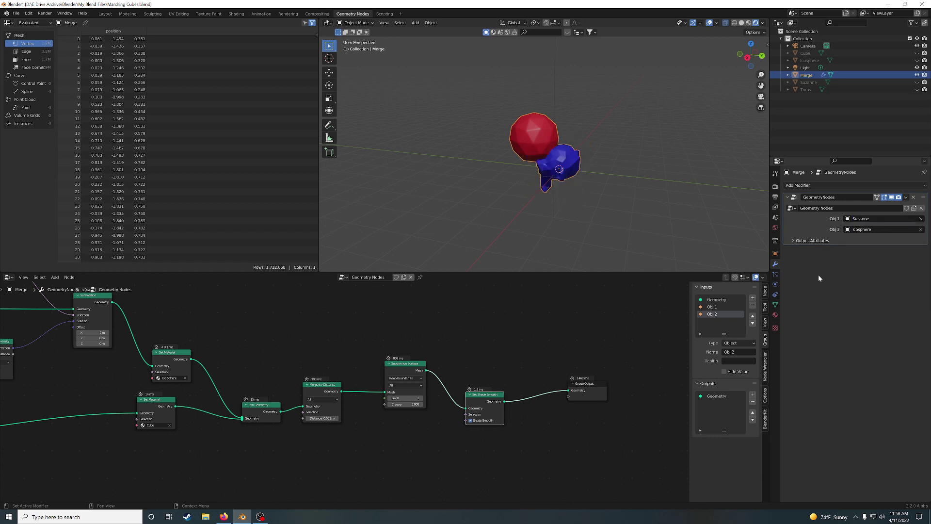
middle_click_drag(621, 195, 581, 184)
scroll(625, 172, "up", 3)
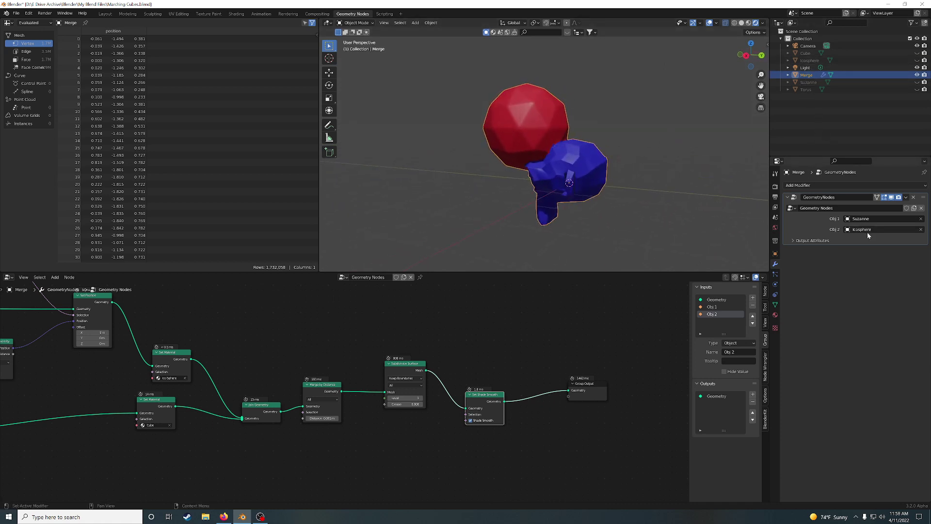
Step: Select the hidden icosphere and raise its Z location to 1.5856 m
left_click(810, 61)
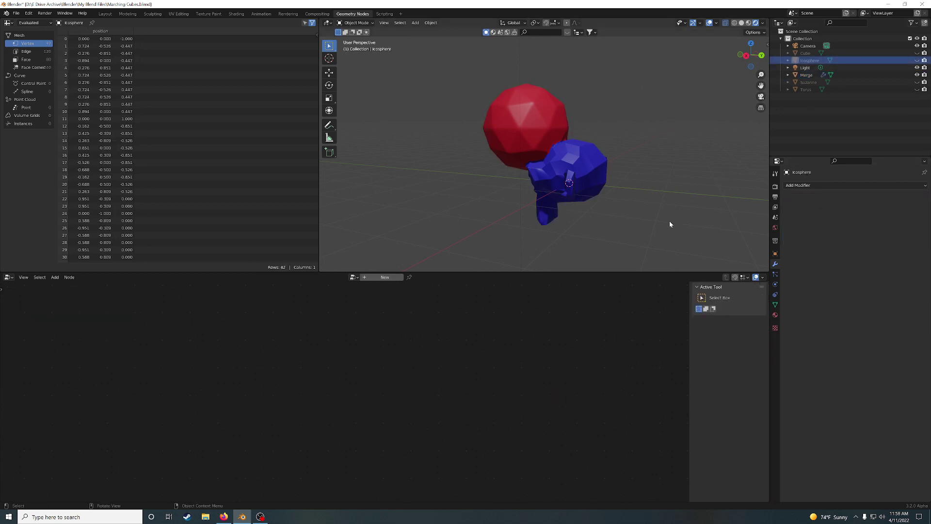
left_click(775, 253)
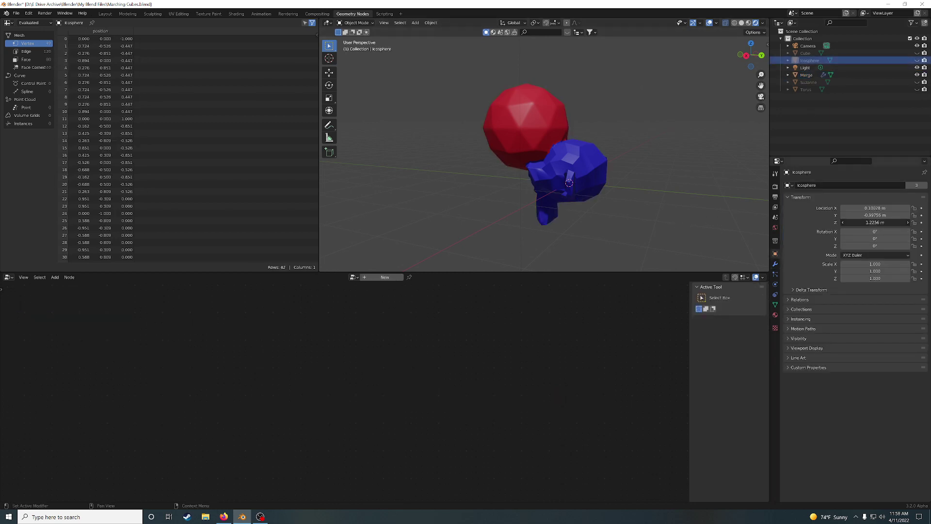
left_click_drag(869, 222, 871, 222)
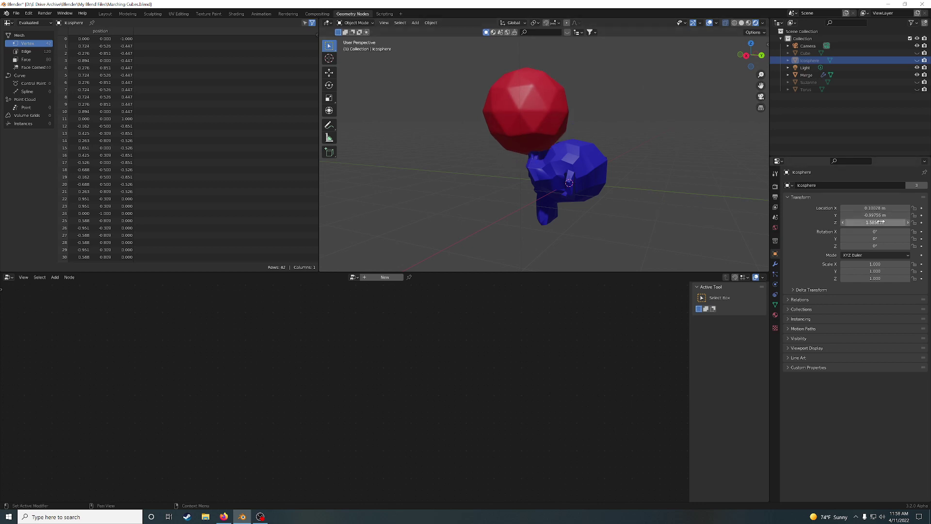
Step: Select the Merge object and examine its node tree from the Subdivision Surface node back to the Object Info and Subdivide Mesh nodes
left_click(806, 75)
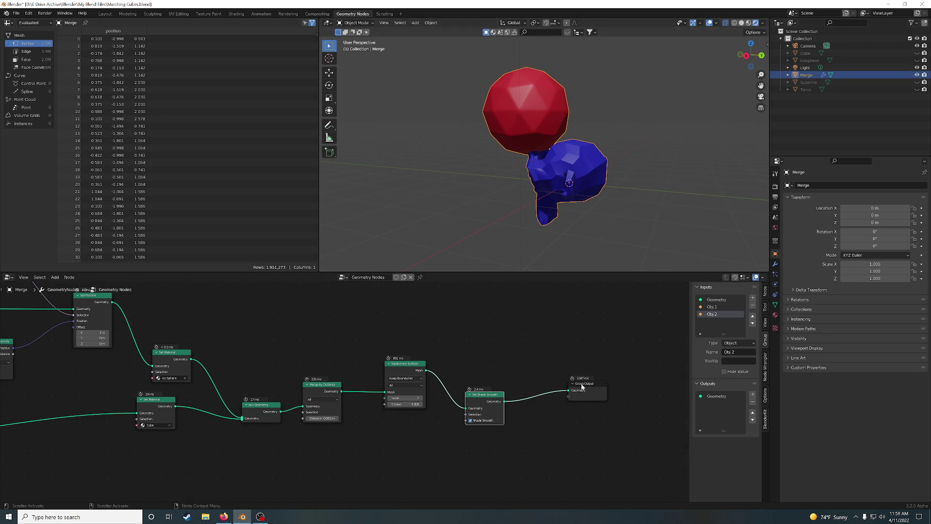
left_click(401, 370)
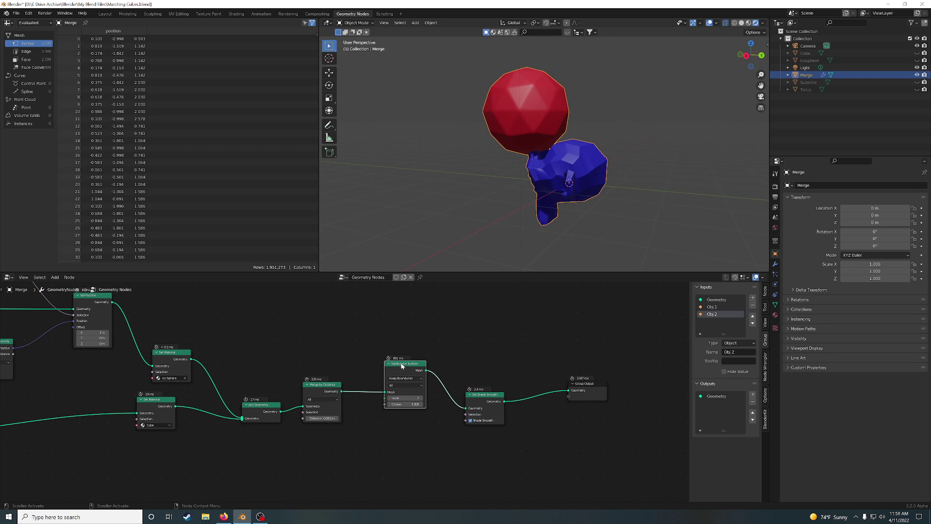
middle_click_drag(331, 357, 503, 345)
middle_click_drag(190, 382, 514, 344)
middle_click_drag(128, 384, 487, 351)
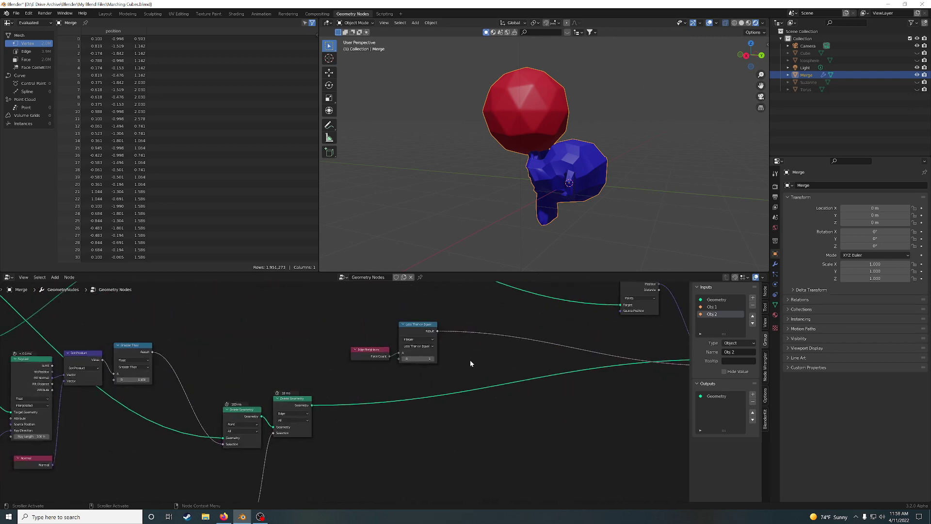
middle_click_drag(222, 345, 494, 325)
mouse_move(217, 359)
middle_mouse_down()
mouse_move(283, 456)
mouse_move(231, 361)
mouse_move(364, 438)
mouse_move(190, 408)
mouse_move(225, 380)
middle_mouse_up()
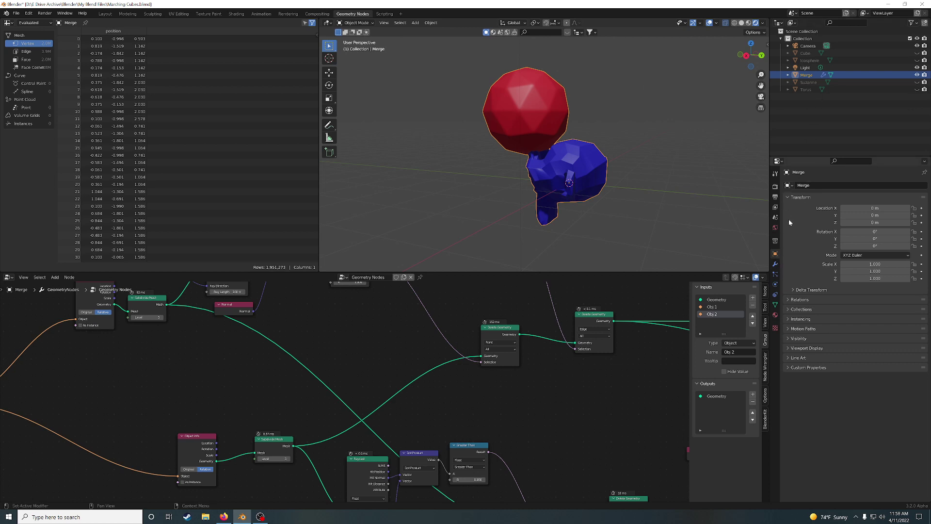
Step: Swap the inputs of the Merge modifier, assigning the icosphere as Obj 1 and Suzanne as Obj 2
left_click(774, 264)
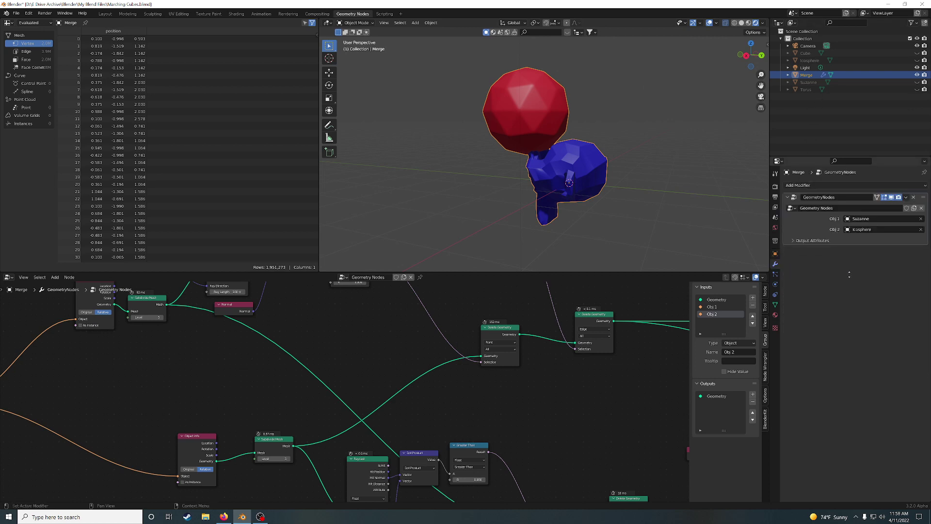
middle_click_drag(657, 382, 530, 384)
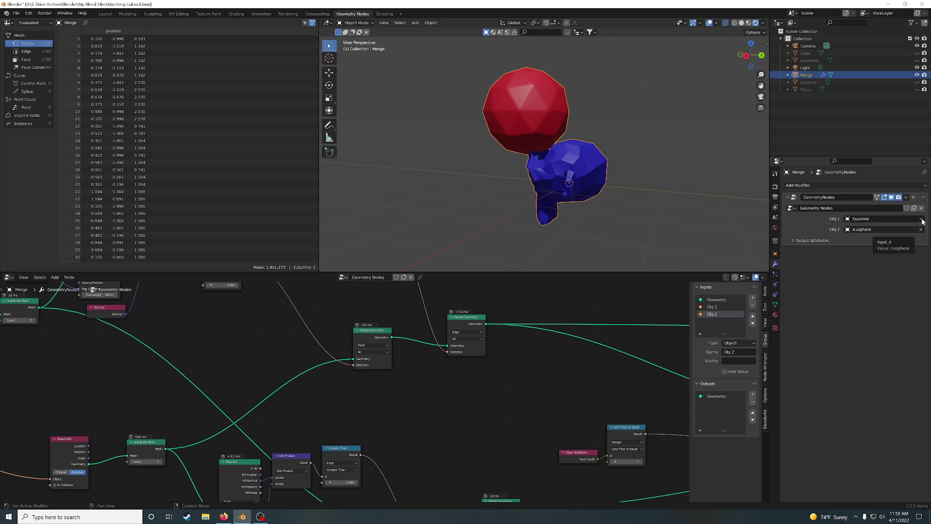
left_click(922, 219)
left_click(880, 220)
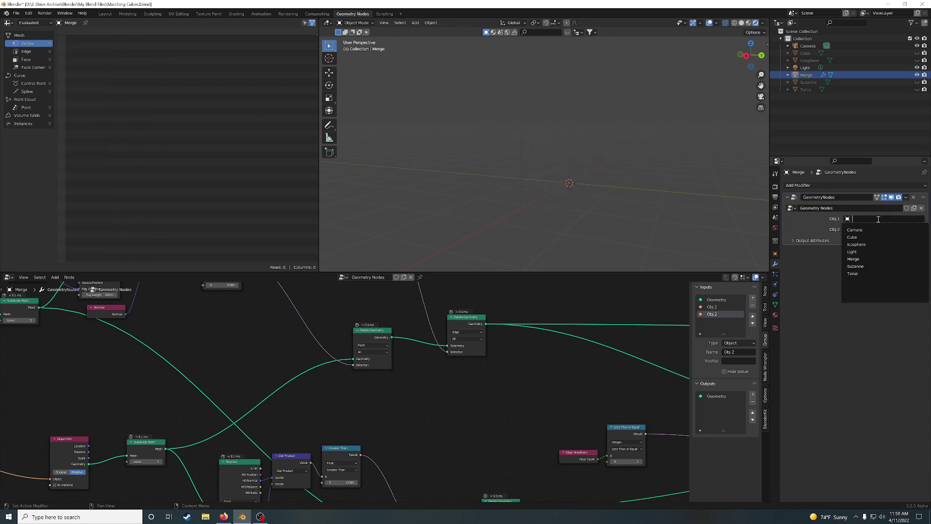
left_click(866, 244)
left_click(879, 229)
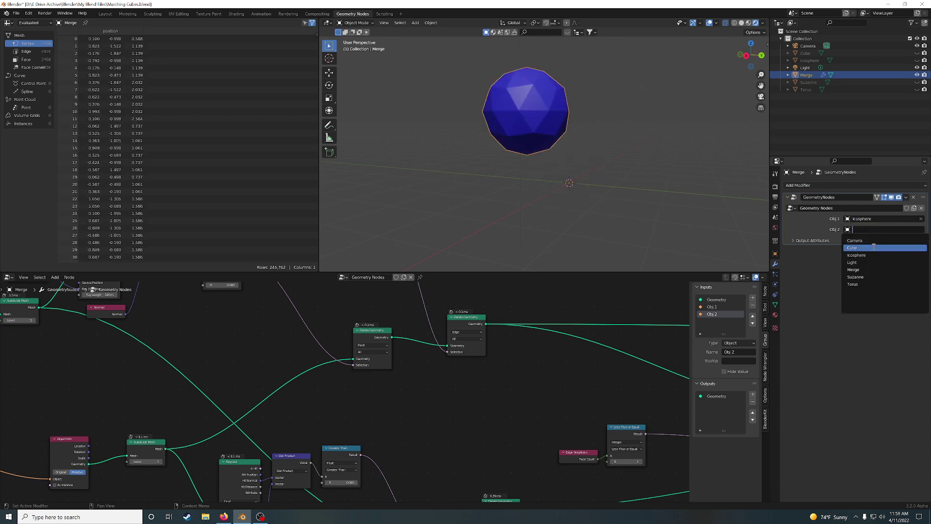
left_click(866, 278)
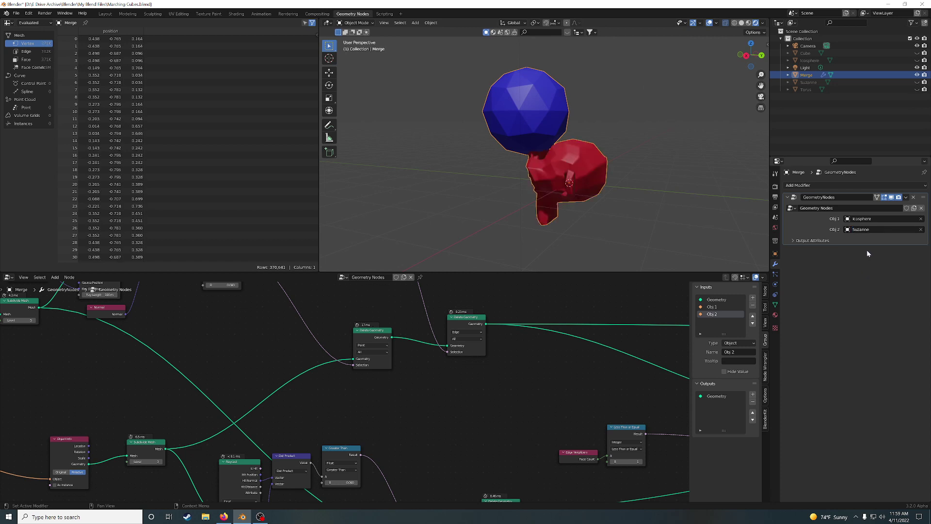
Step: Mute the Subdivision Surface node near the end of the Merge node tree and check the merged shape
scroll(572, 348, "down", 8)
middle_click_drag(630, 351, 359, 326)
middle_click_drag(616, 361, 339, 333)
scroll(577, 346, "up", 4)
middle_click_drag(597, 326, 459, 328)
scroll(516, 333, "up", 1)
scroll(517, 333, "up", 1)
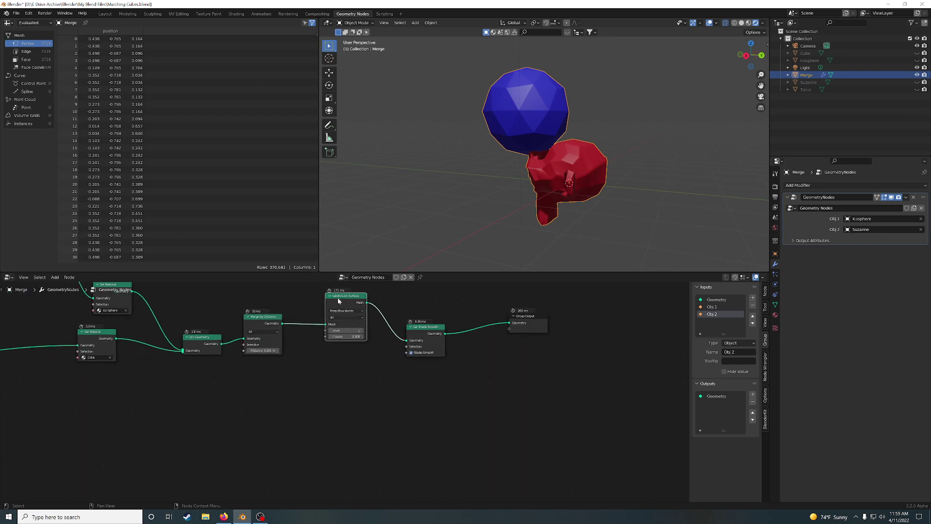
key("m")
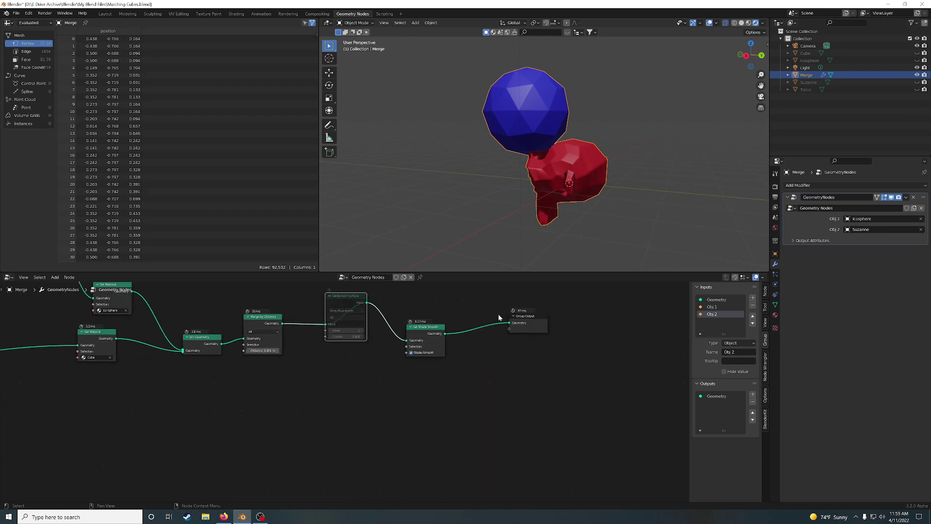
middle_click_drag(557, 170, 584, 178)
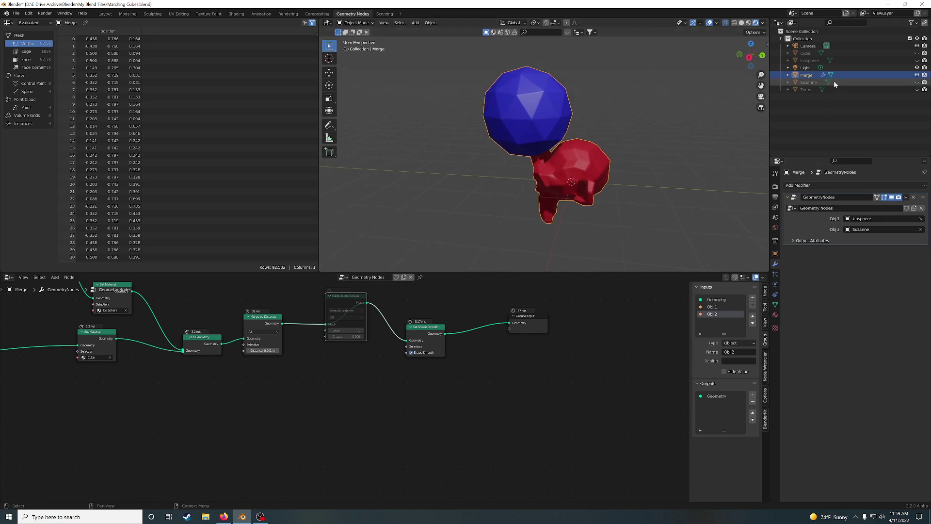
Step: Set the hidden icosphere's Z location to -0.21436 m and inspect its seam with the monkey head
left_click(807, 60)
left_click(775, 253)
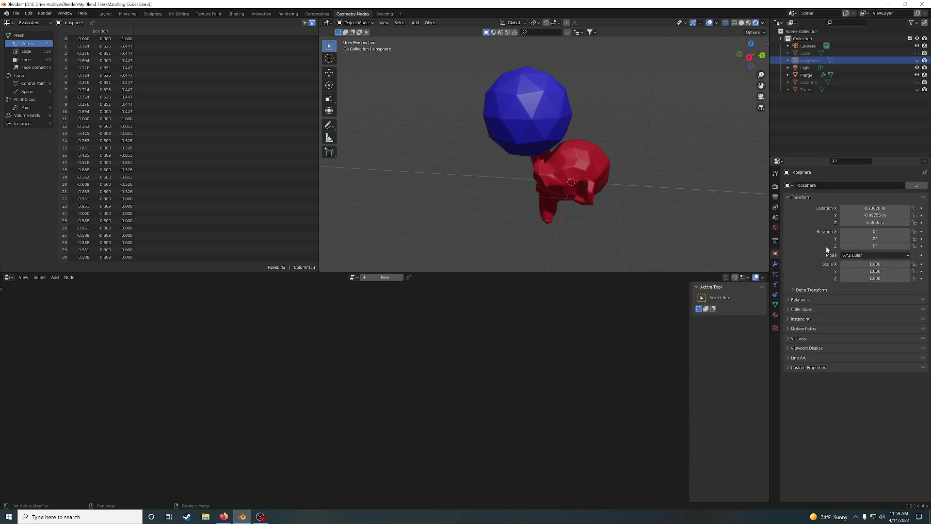
left_click_drag(871, 222, 806, 221)
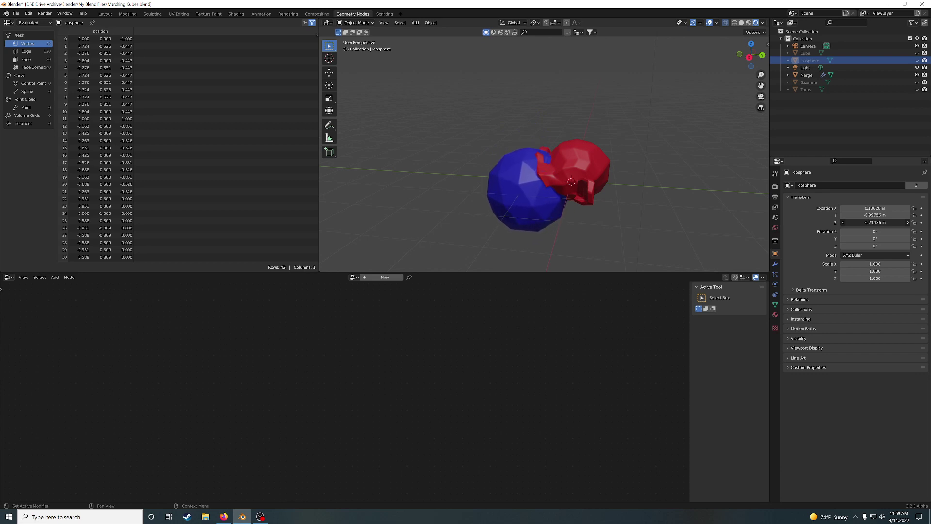
middle_click_drag(547, 151, 649, 187)
scroll(548, 183, "up", 2)
scroll(548, 182, "up", 2)
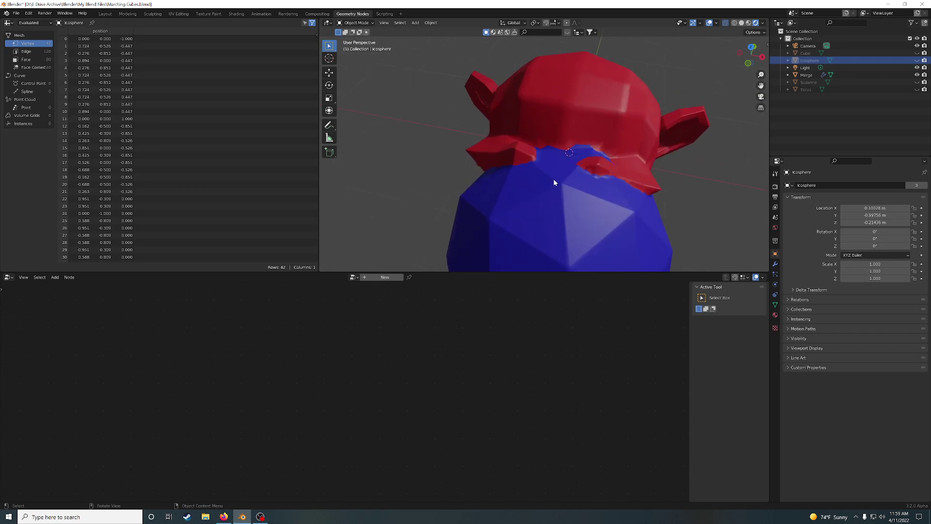
middle_click_drag(554, 178, 630, 149)
scroll(572, 160, "down", 5)
scroll(582, 193, "down", 3)
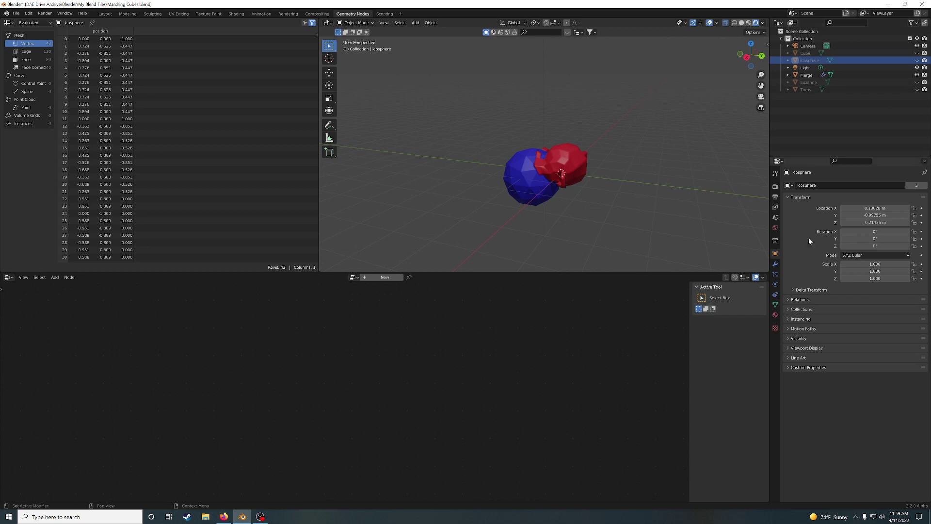
Step: Replace Obj 1 in the Merge object's modifier with the torus and inspect the seam around the monkey head
left_click(776, 264)
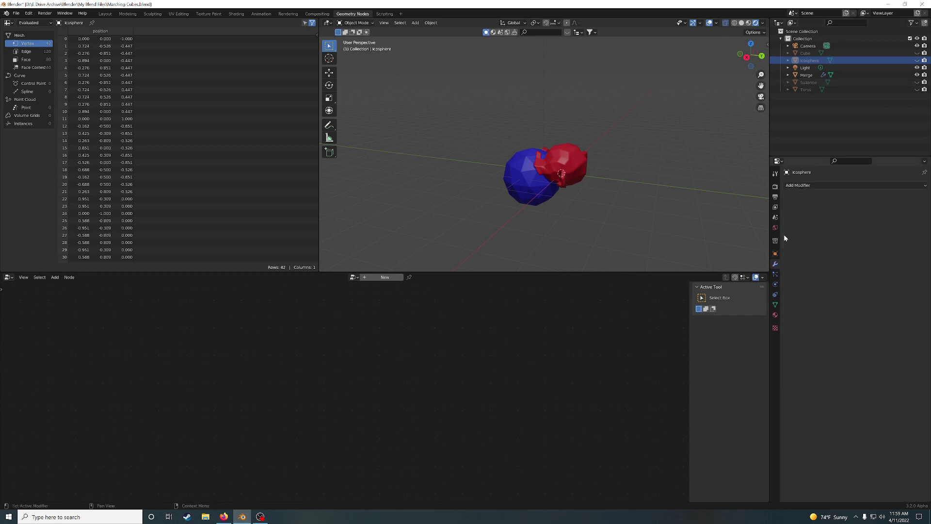
left_click(806, 75)
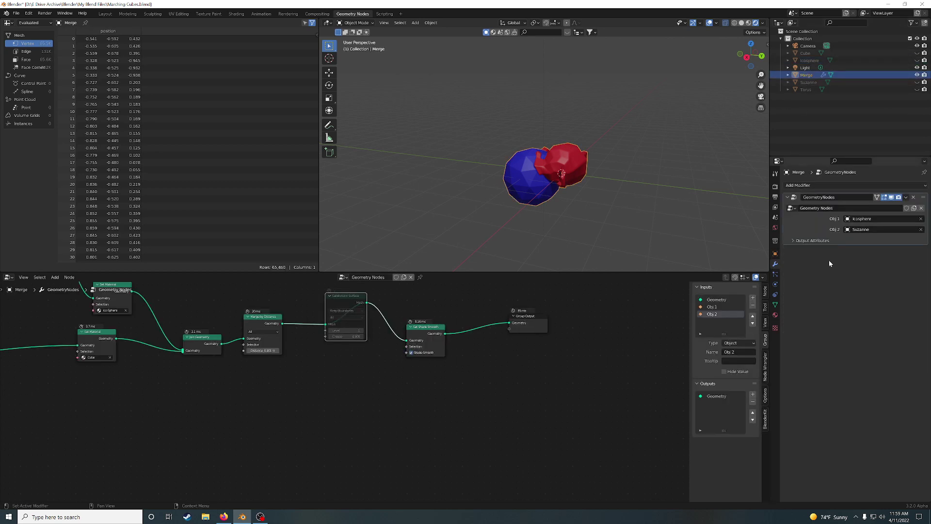
left_click(921, 220)
left_click(868, 218)
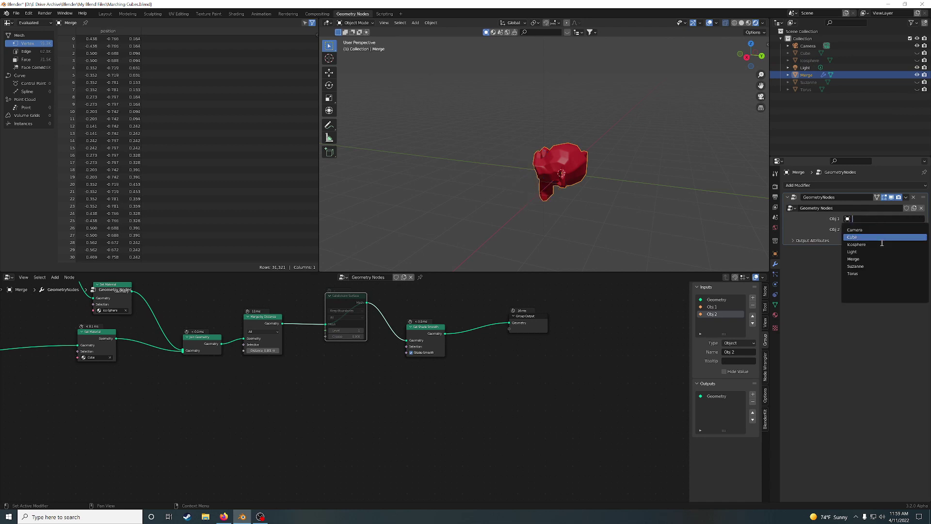
left_click(857, 274)
middle_click_drag(671, 190, 624, 197)
scroll(649, 194, "up", 3)
scroll(623, 196, "up", 3)
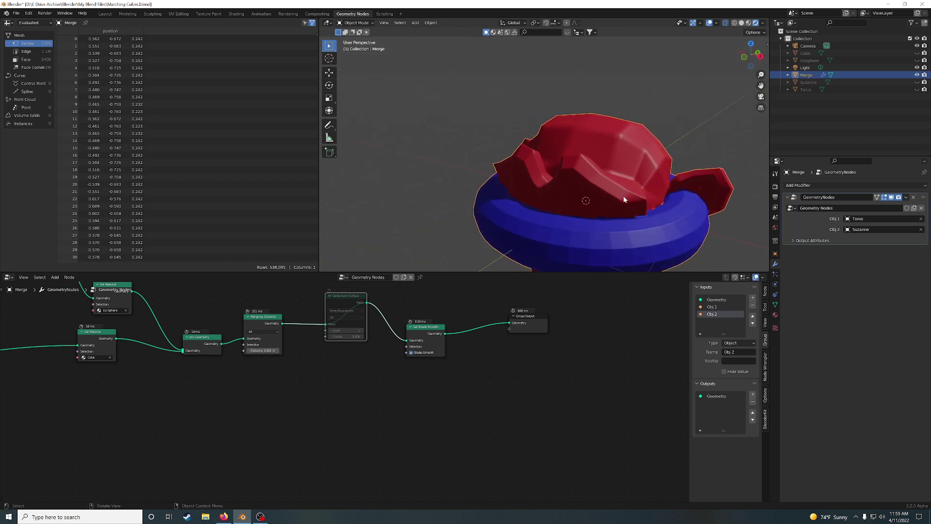
middle_click_drag(690, 220, 412, 208)
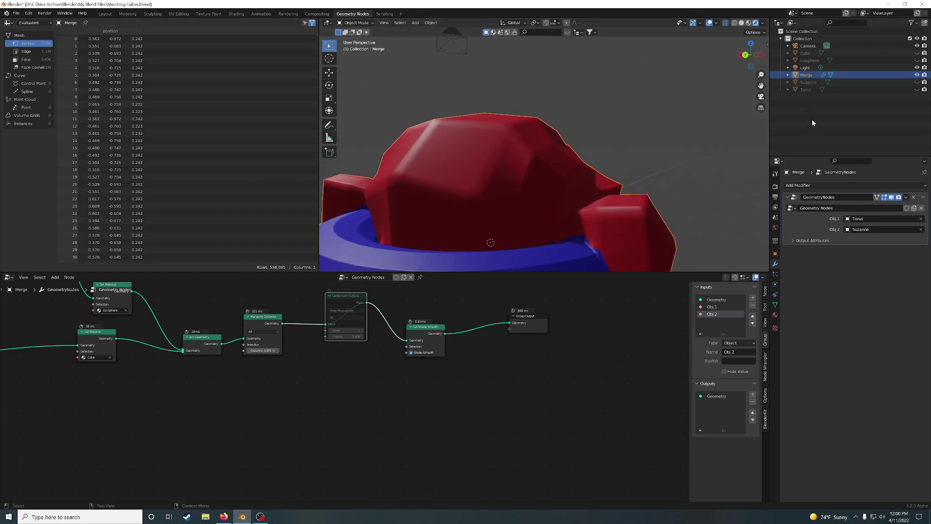
Step: Select the hidden torus, set its Z location to 0.82 m, and inspect where it meets the monkey head
left_click(804, 90)
left_click(775, 254)
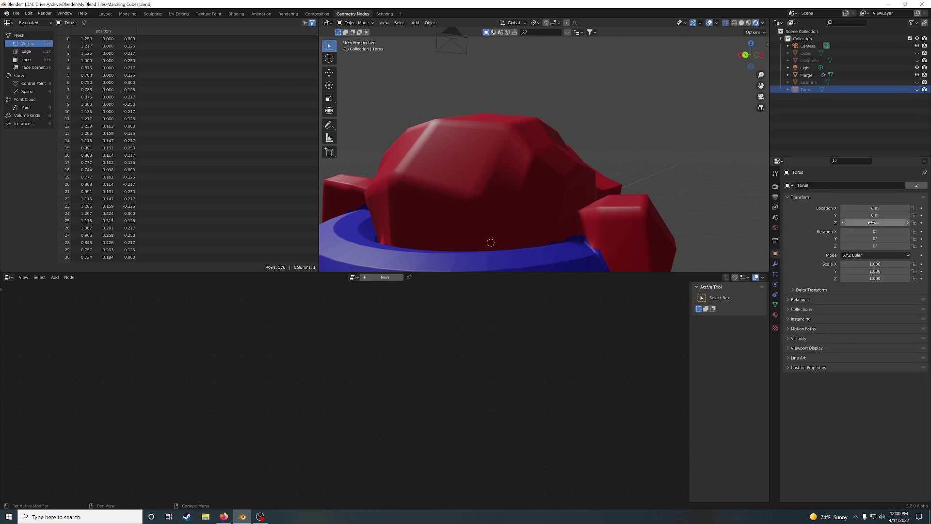
left_click_drag(875, 222, 914, 223)
scroll(667, 206, "down", 4)
middle_click_drag(667, 206, 521, 166)
scroll(570, 175, "up", 2)
scroll(571, 170, "up", 3)
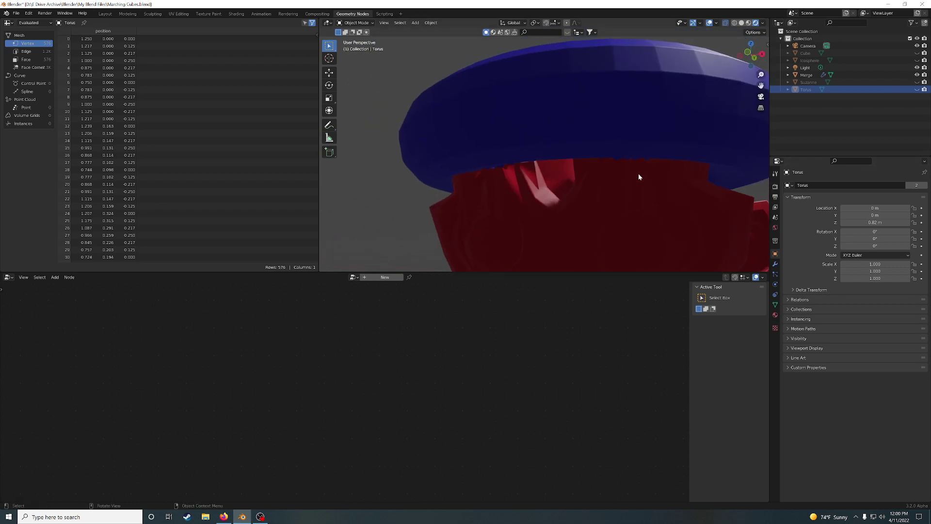
middle_click_drag(638, 174, 336, 228)
middle_click_drag(540, 181, 420, 148)
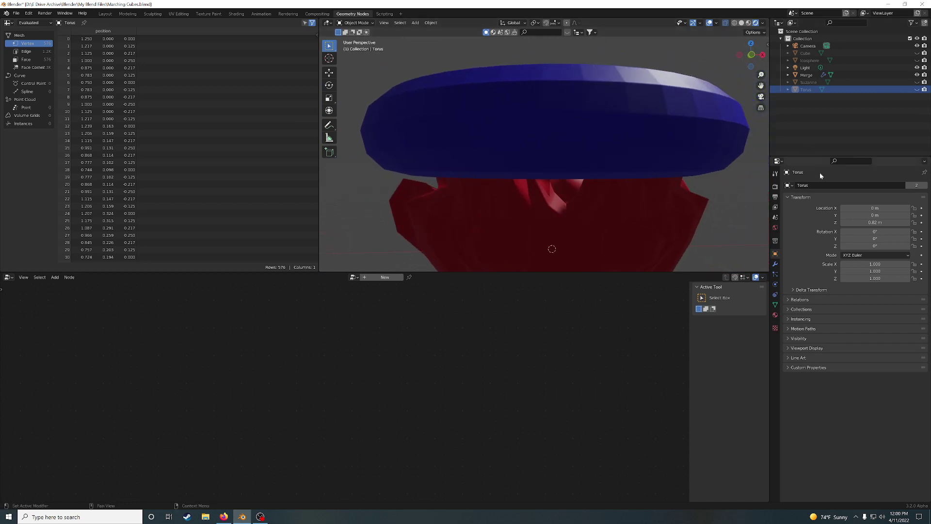
Step: Raise the torus to a Z location of 2.23 m and inspect the stretched geometry between it and the monkey head
left_click_drag(874, 222, 930, 223)
scroll(544, 150, "down", 1)
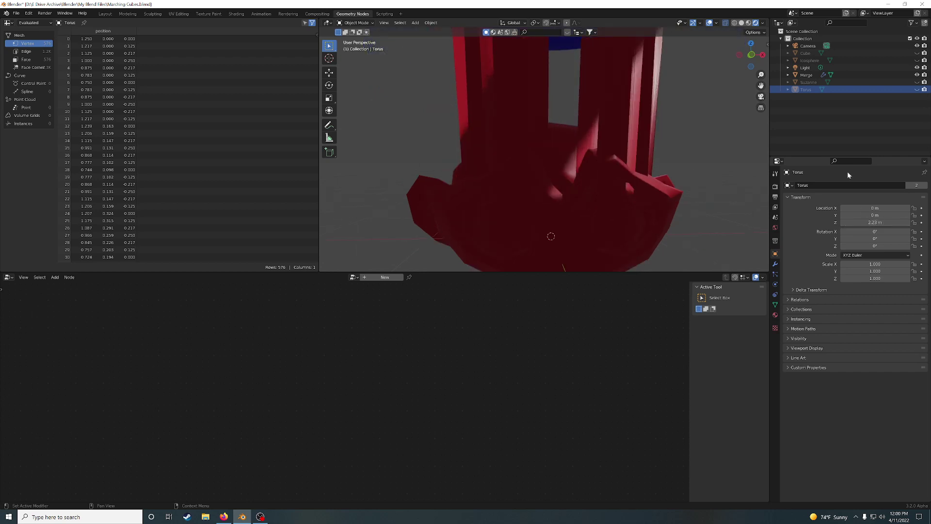
scroll(549, 138, "down", 2)
middle_click_drag(549, 138, 539, 153)
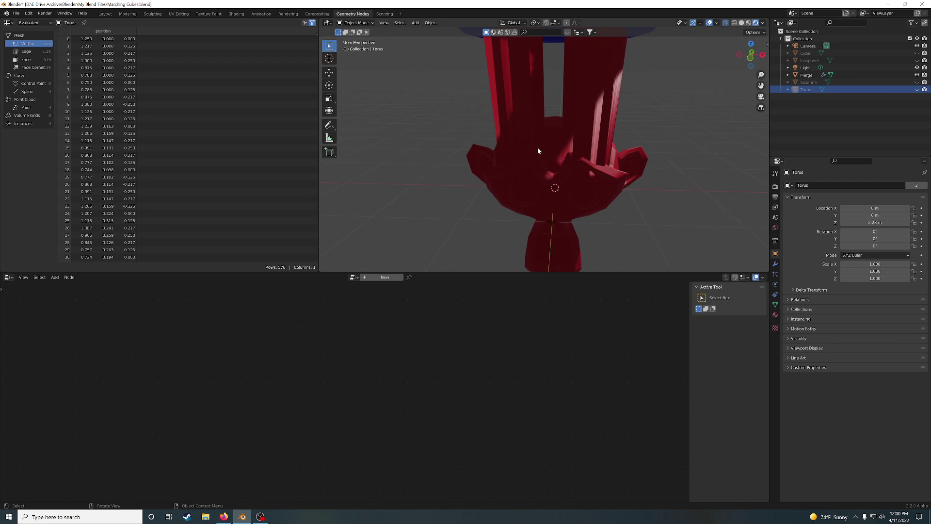
middle_click_drag(536, 138, 641, 99)
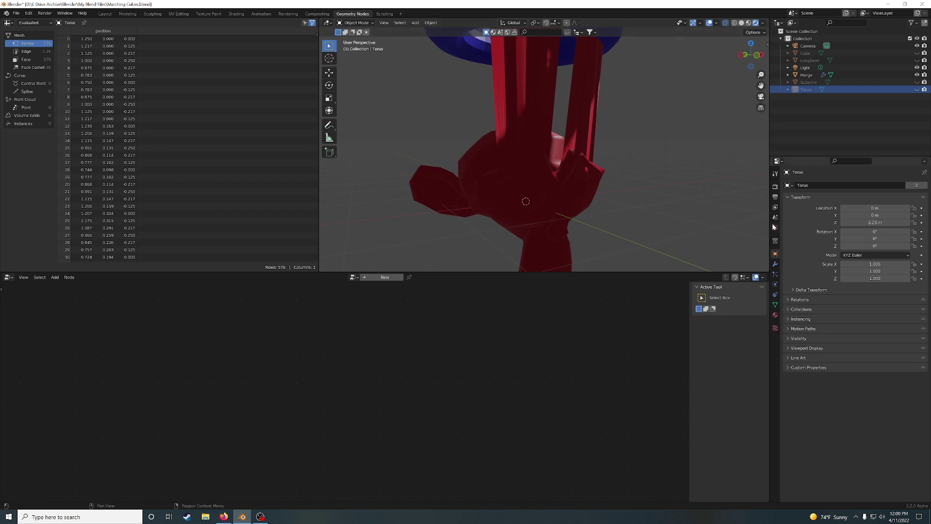
left_click(775, 207)
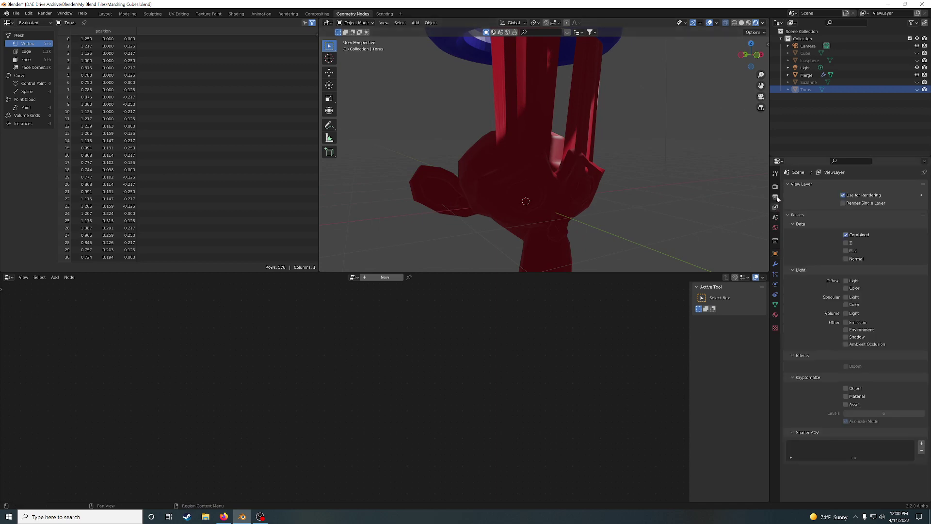
left_click(775, 196)
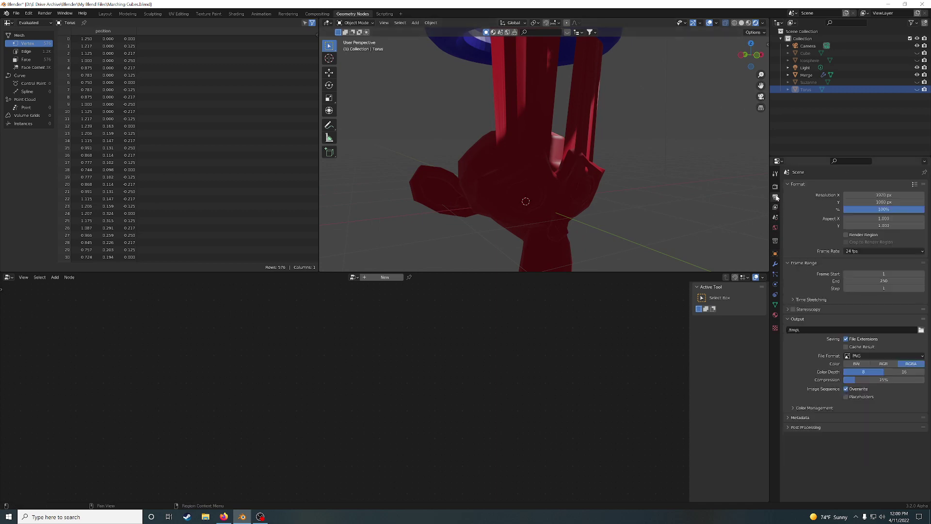
left_click(775, 263)
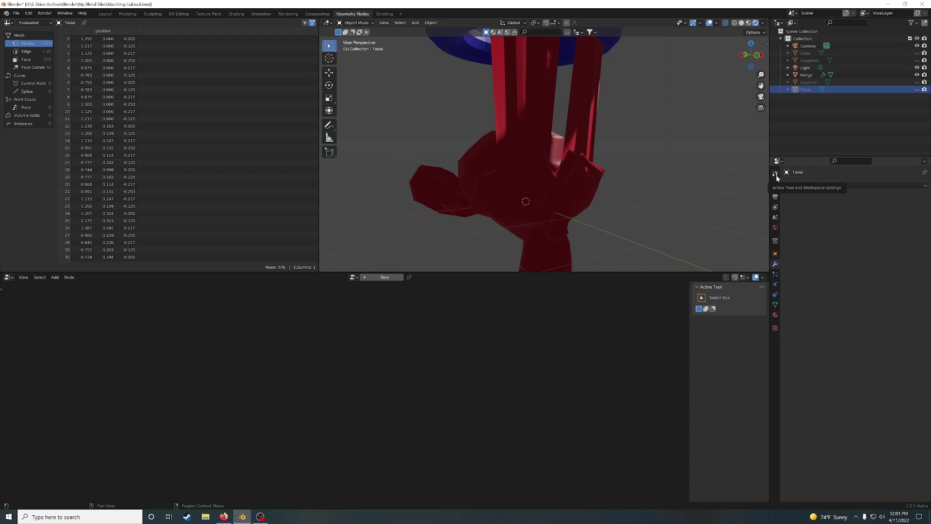
left_click(775, 315)
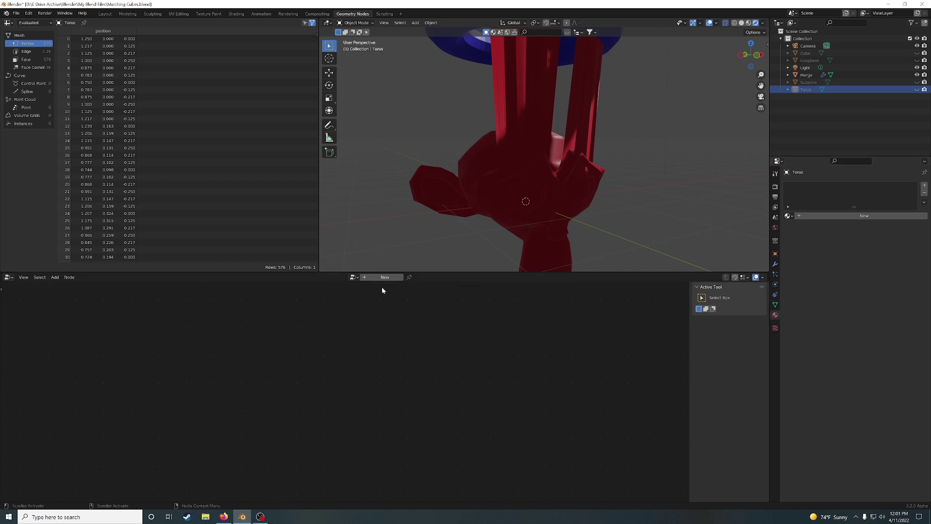
left_click(355, 277)
left_click(292, 311)
Step: Switch to the Shading workspace and show the World shader nodes instead of the object's material nodes
left_click(236, 14)
left_click(430, 299)
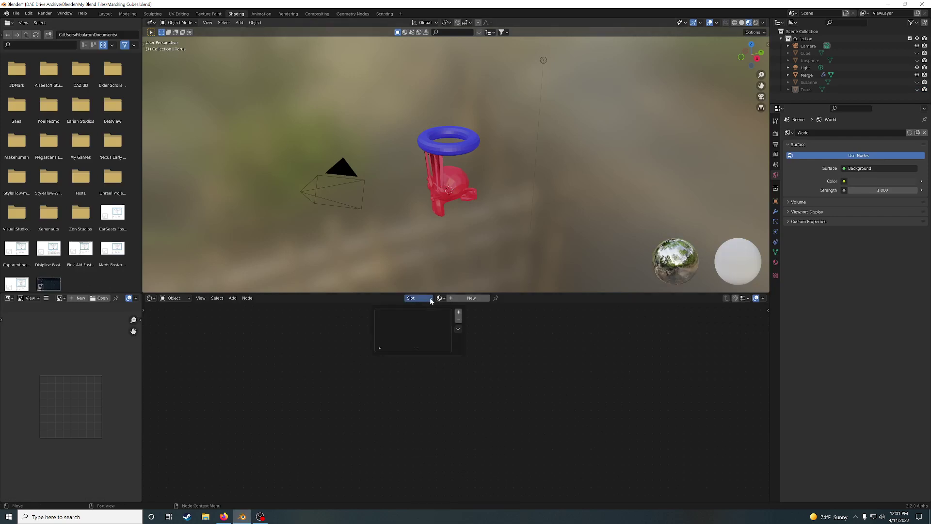
left_click(180, 297)
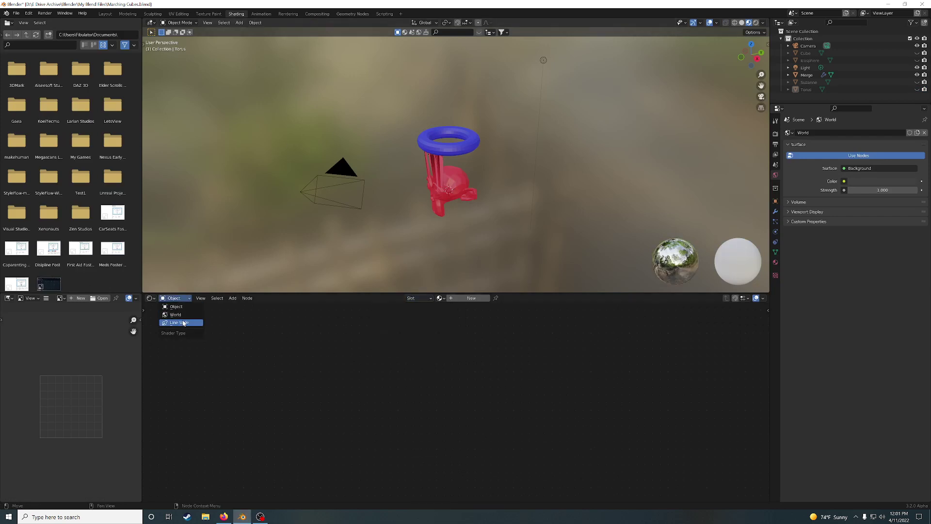
left_click(184, 319)
scroll(502, 371, "down", 4)
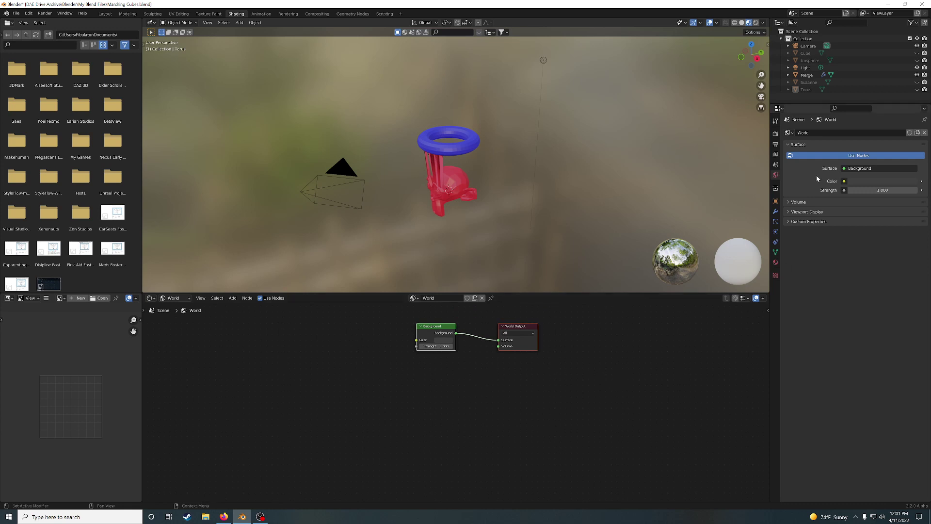
left_click(845, 168)
left_click(844, 182)
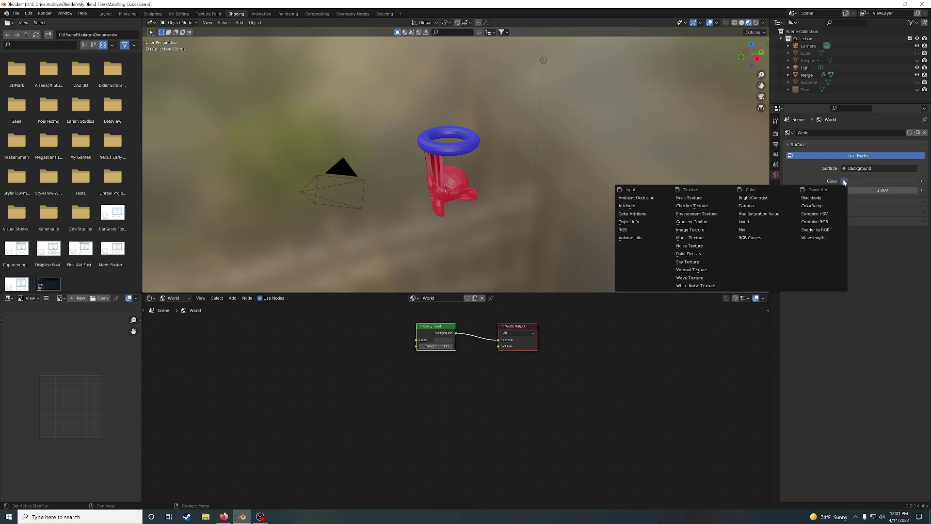
left_click(729, 215)
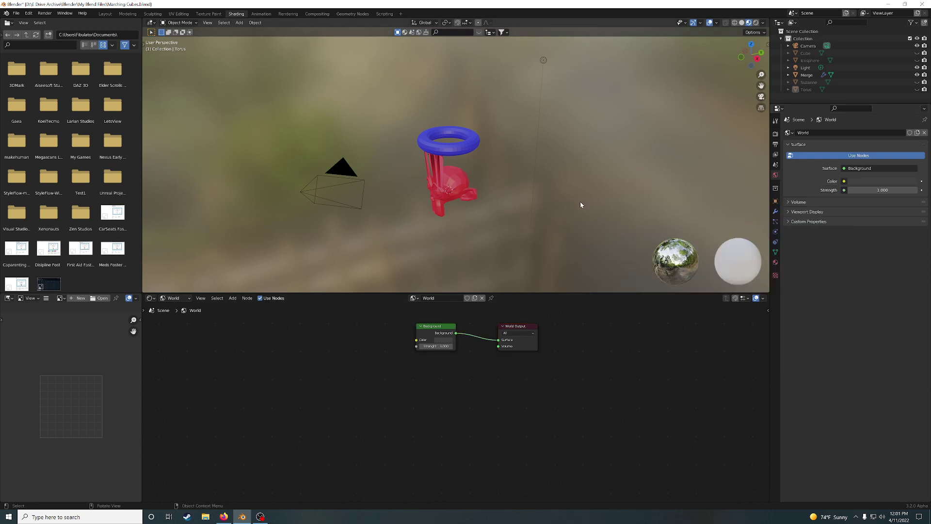
Step: Inspect the stretched geometry between the torus and monkey head from several sides, in material preview and in wireframe display
middle_click_drag(580, 204, 640, 180)
scroll(523, 190, "up", 5)
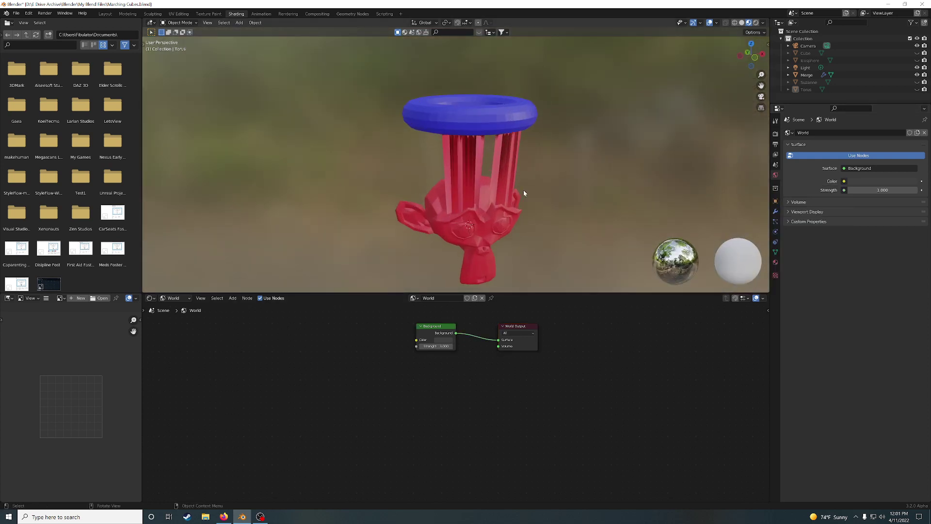
middle_click_drag(529, 193, 519, 191)
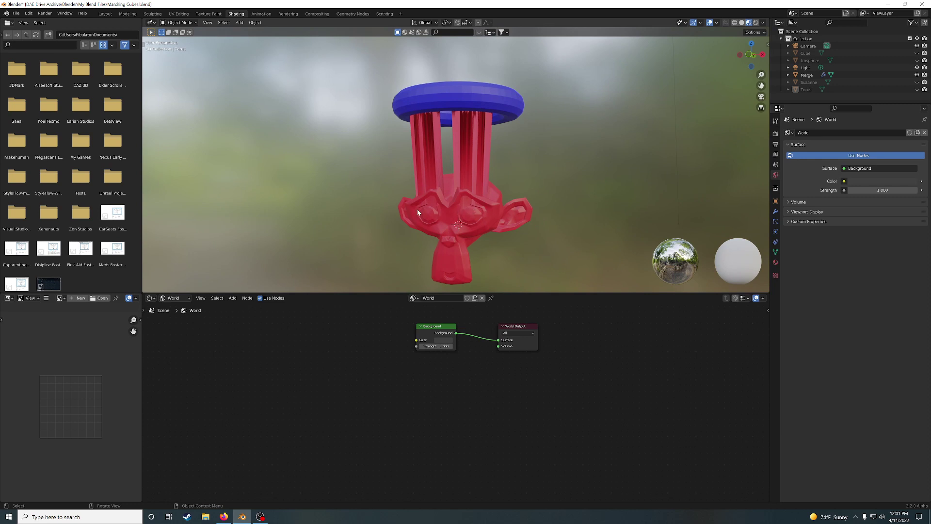
middle_click_drag(499, 214, 445, 199)
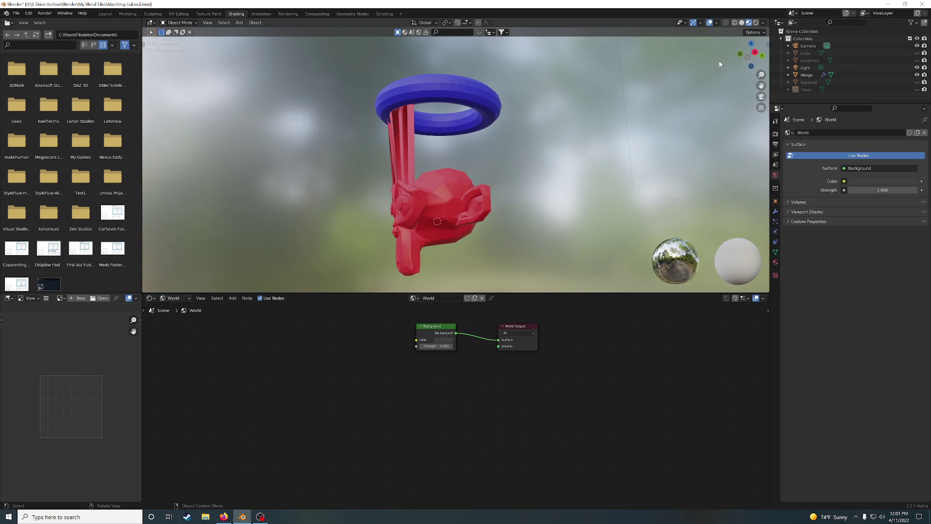
left_click(735, 24)
mouse_move(527, 181)
middle_mouse_down()
mouse_move(626, 187)
mouse_move(577, 180)
mouse_move(532, 190)
middle_mouse_up()
scroll(480, 207, "up", 3)
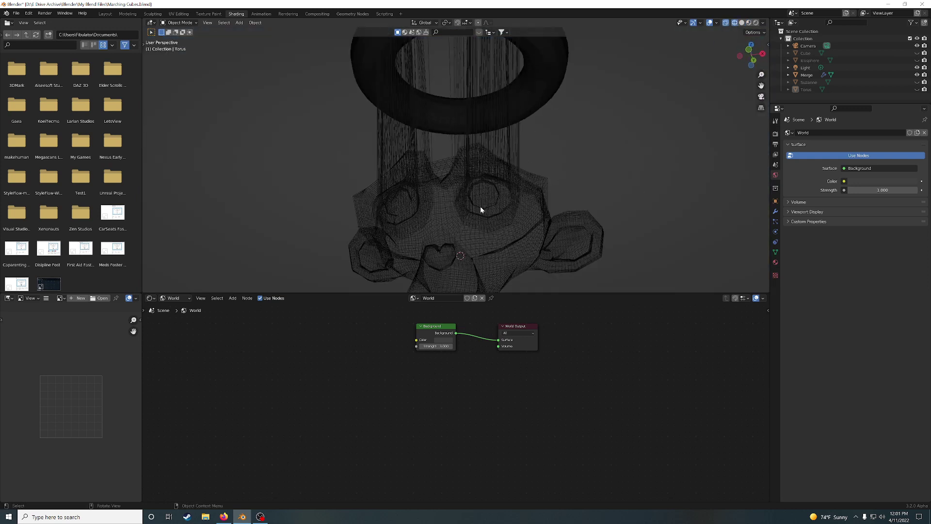
middle_click_drag(480, 206, 509, 187)
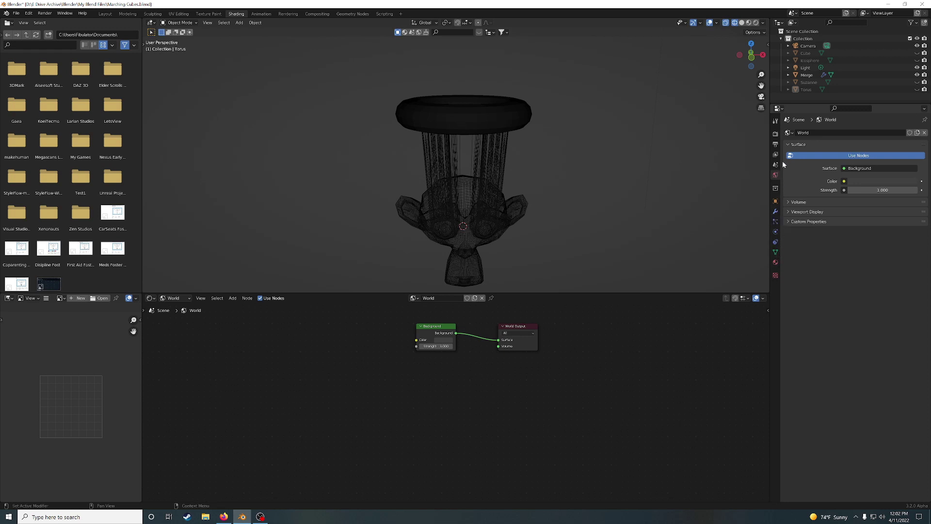
Step: Add a cone mesh to the scene in the Layout workspace and hide it in the viewport
left_click(805, 75)
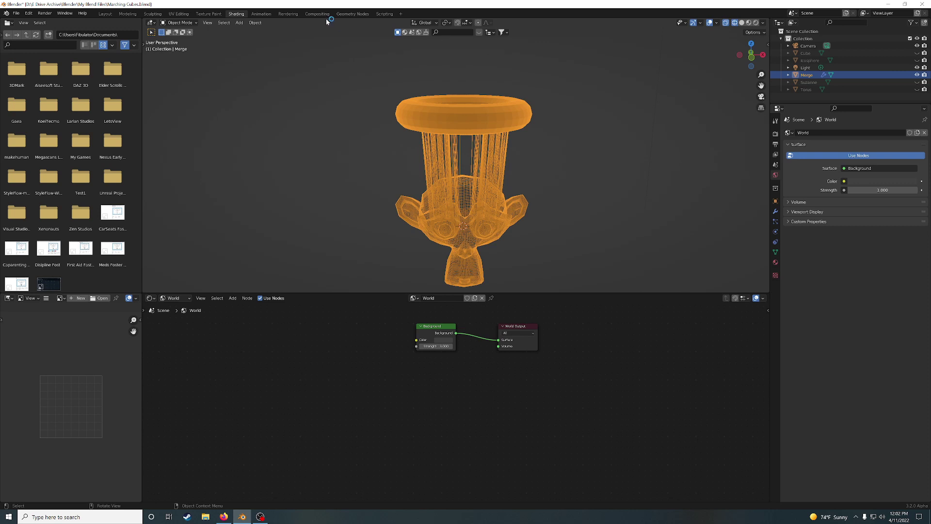
left_click(106, 14)
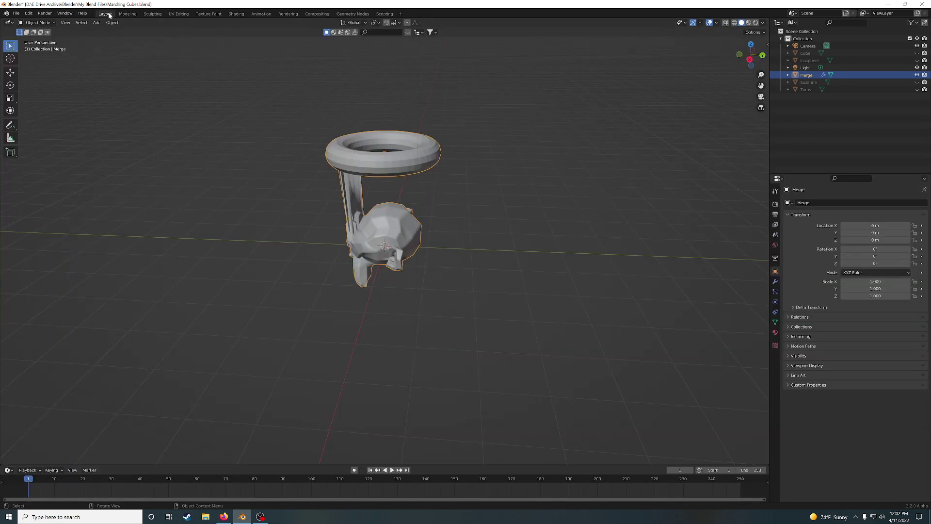
middle_click_drag(516, 241, 554, 241)
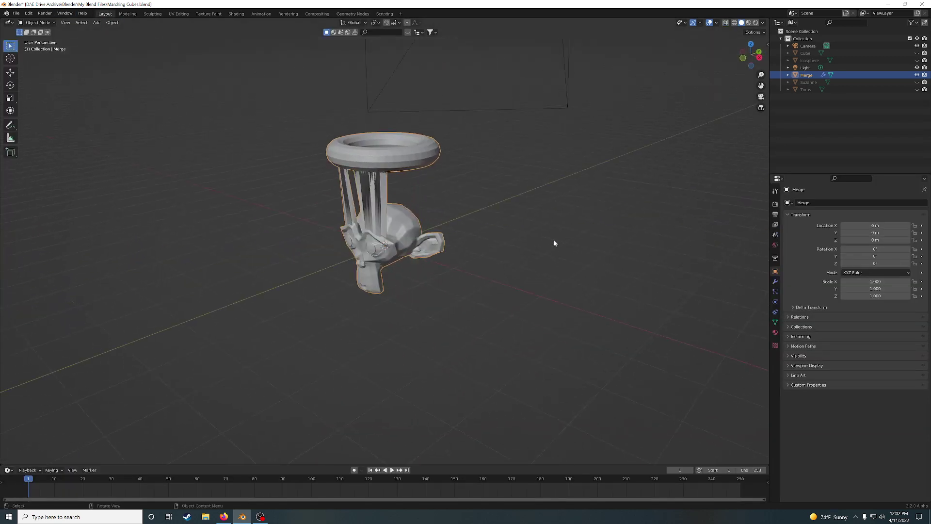
key("shift+a")
mouse_move(540, 246)
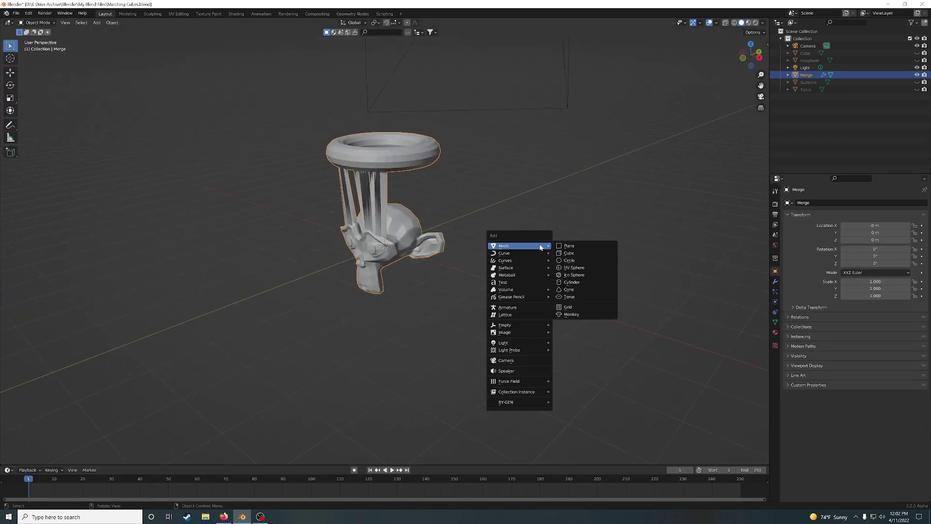
left_click(593, 290)
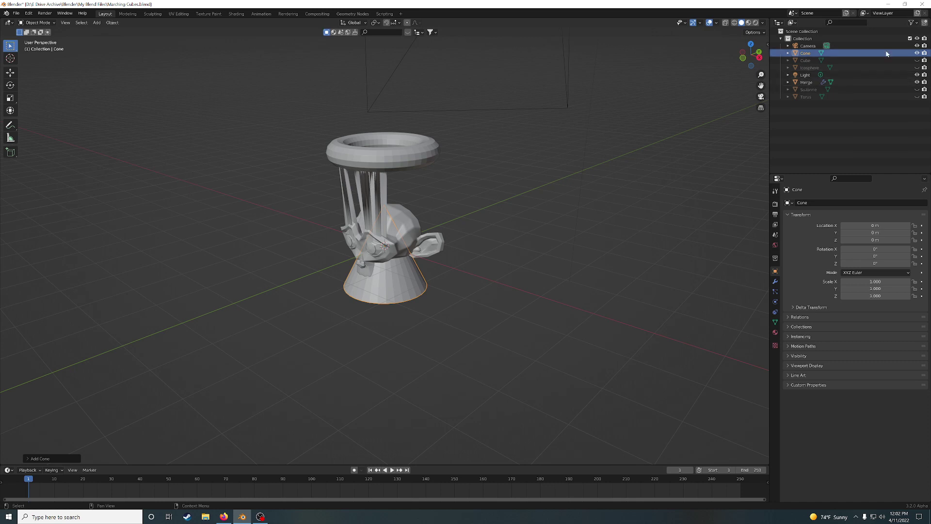
left_click(917, 53)
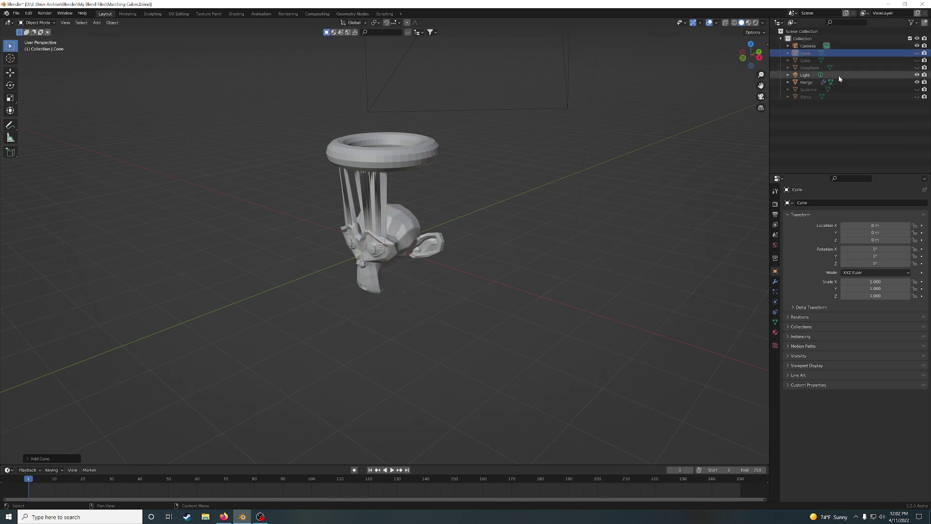
Step: Replace Obj 2 in the Merge object's geometry nodes modifier with the cone
left_click(805, 82)
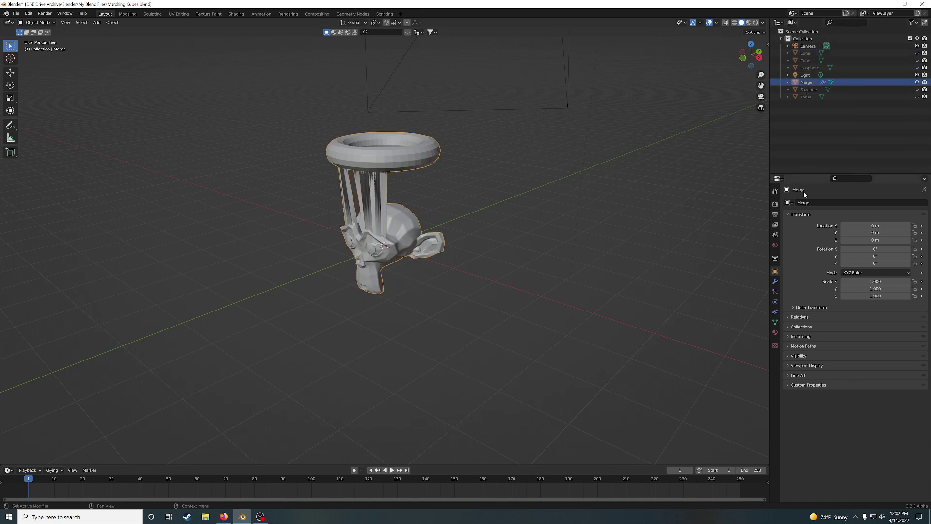
left_click(775, 282)
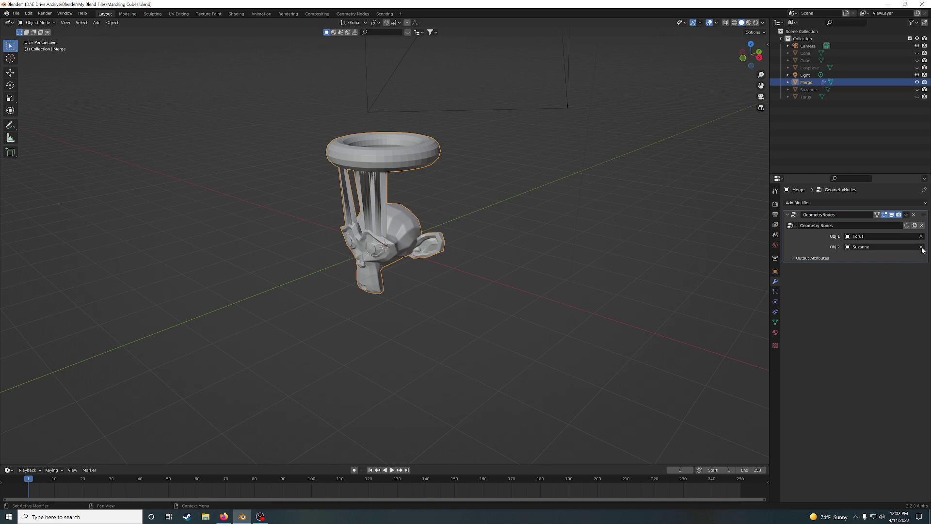
left_click(888, 247)
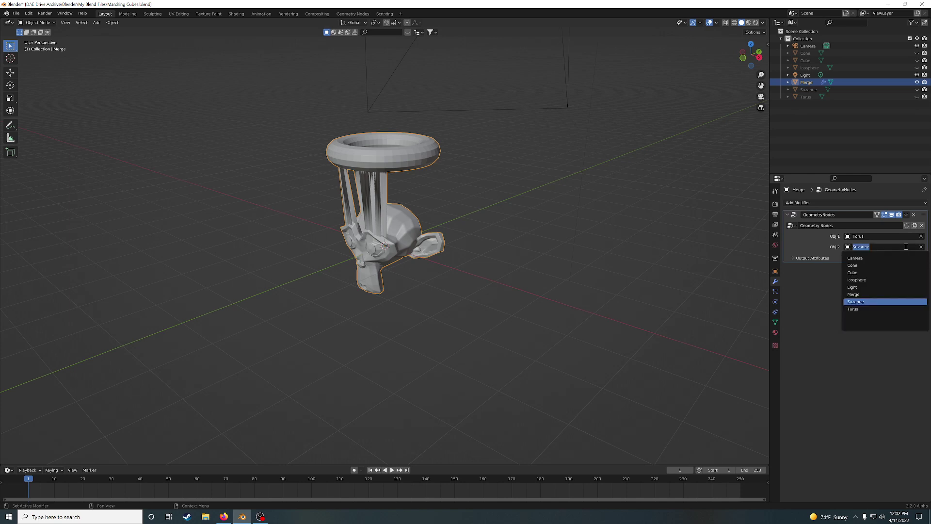
left_click(862, 266)
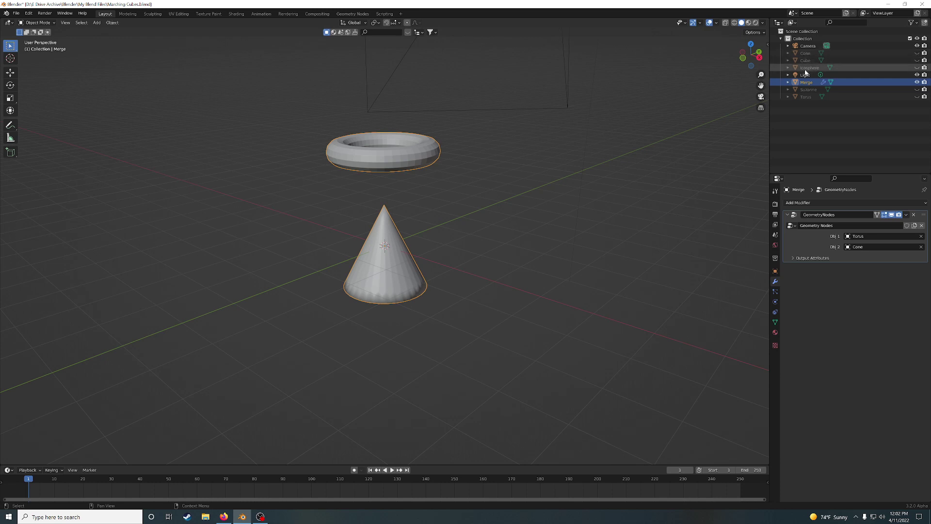
Step: Select the hidden torus and lower it to a Z location of 1.55 m above the cone
left_click(806, 97)
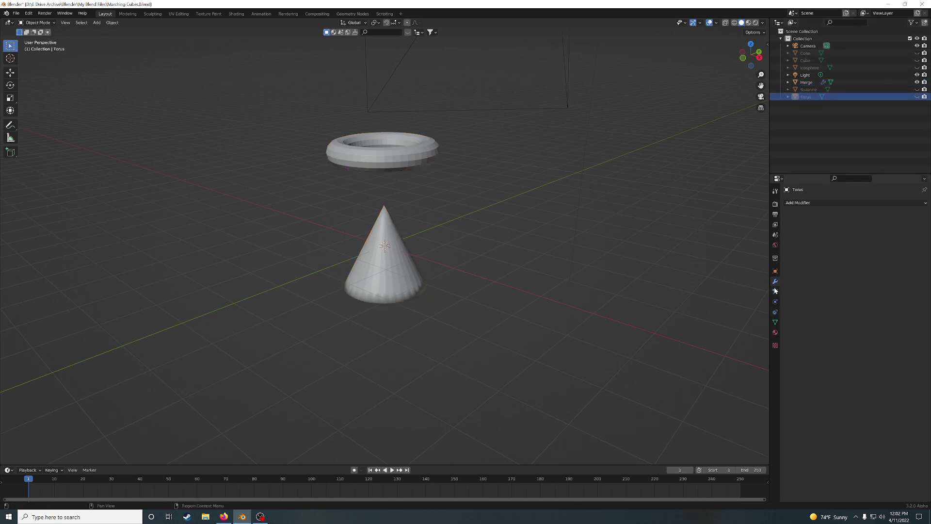
left_click(774, 270)
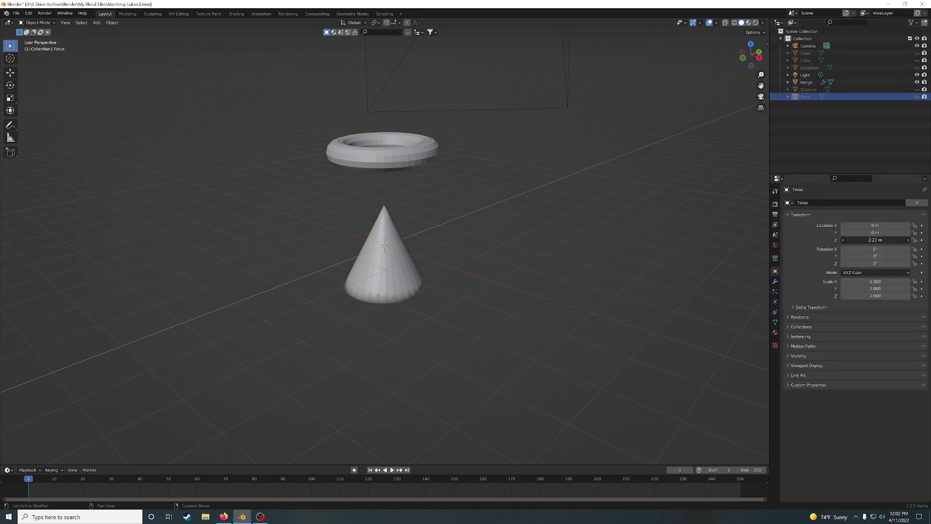
left_click_drag(875, 240, 844, 240)
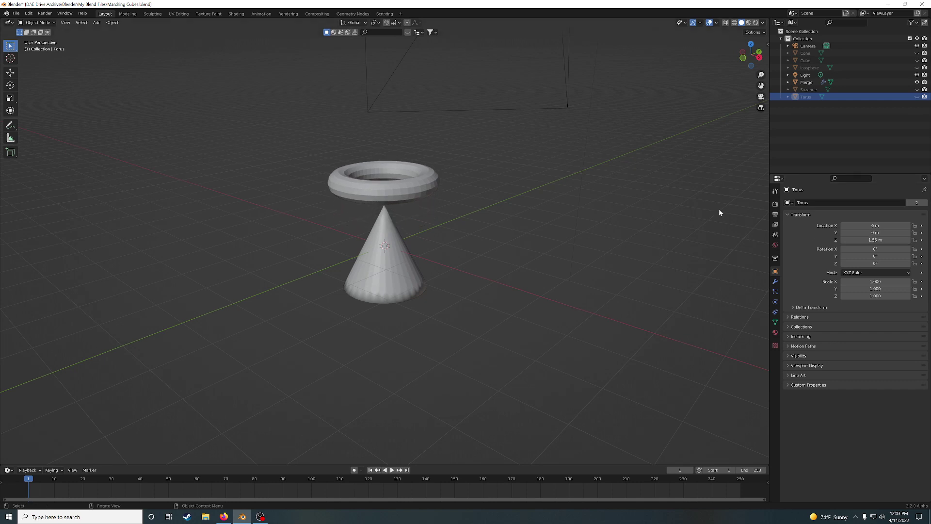
Step: Open the Merge object's node tree in the Geometry Nodes workspace and examine it from the output back to the Group Input
left_click(353, 13)
left_click(806, 83)
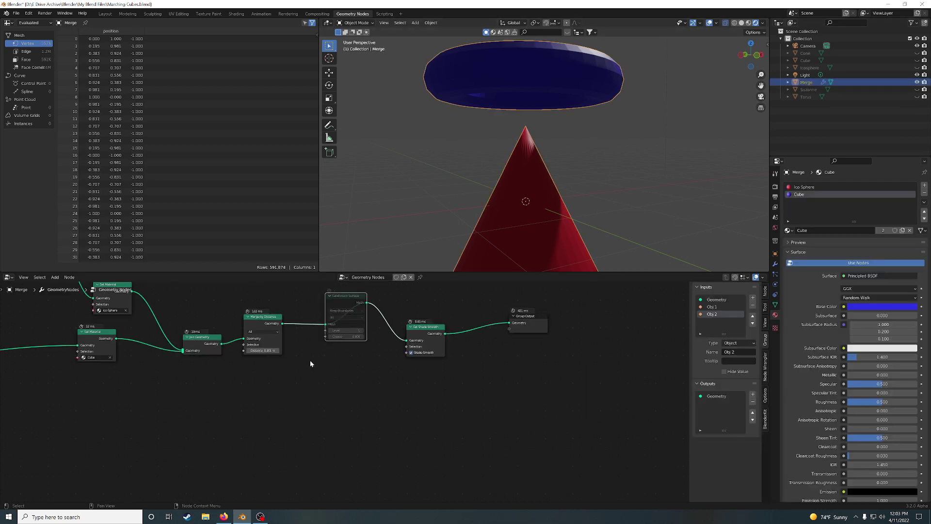
middle_click_drag(310, 361, 499, 395)
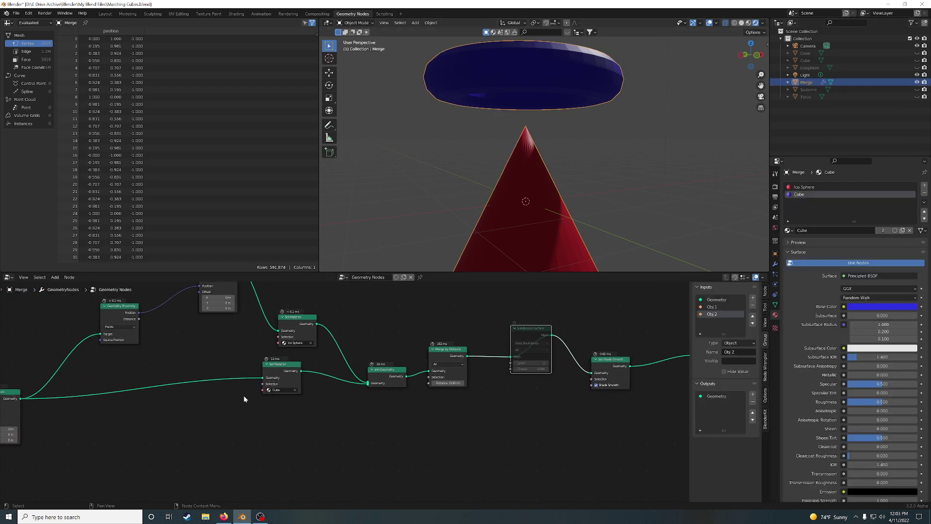
scroll(211, 394, "down", 2)
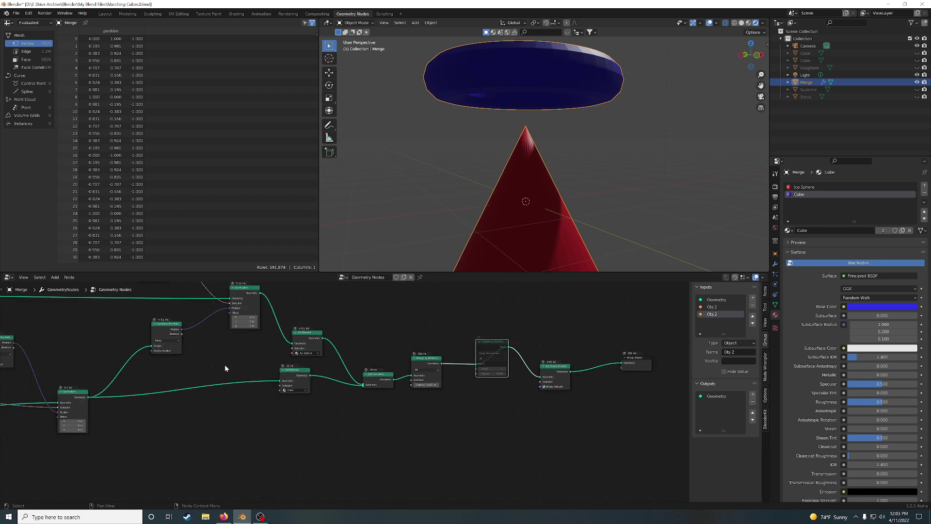
scroll(432, 371, "up", 1)
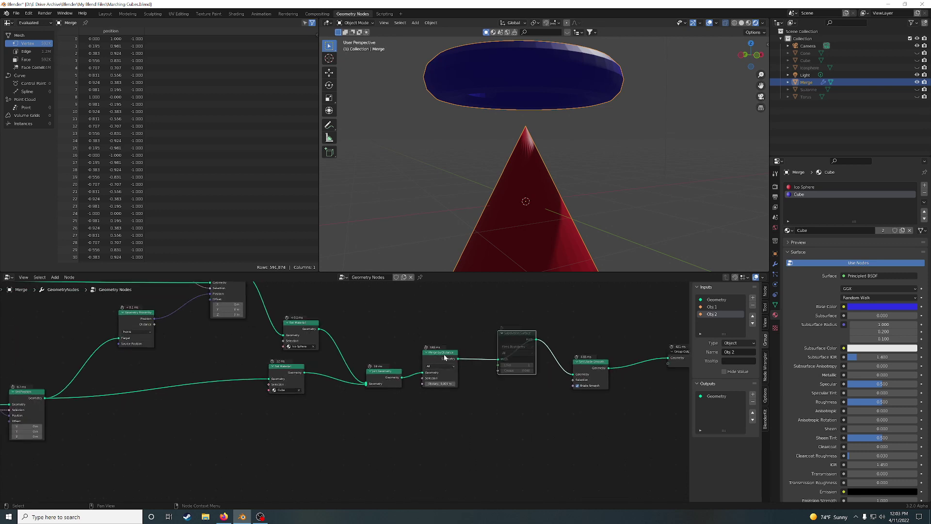
middle_click_drag(222, 363, 463, 397)
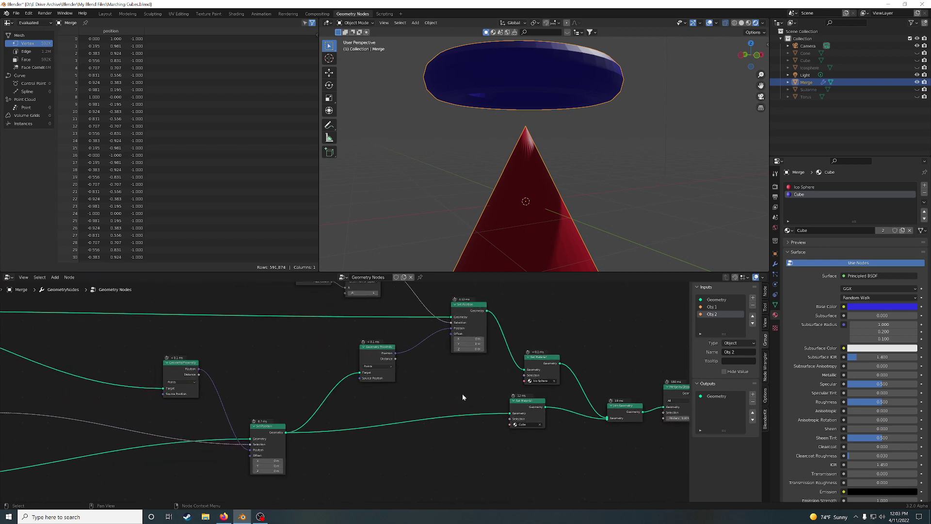
scroll(427, 394, "down", 1)
middle_click_drag(209, 358, 440, 351)
middle_click_drag(167, 378, 440, 355)
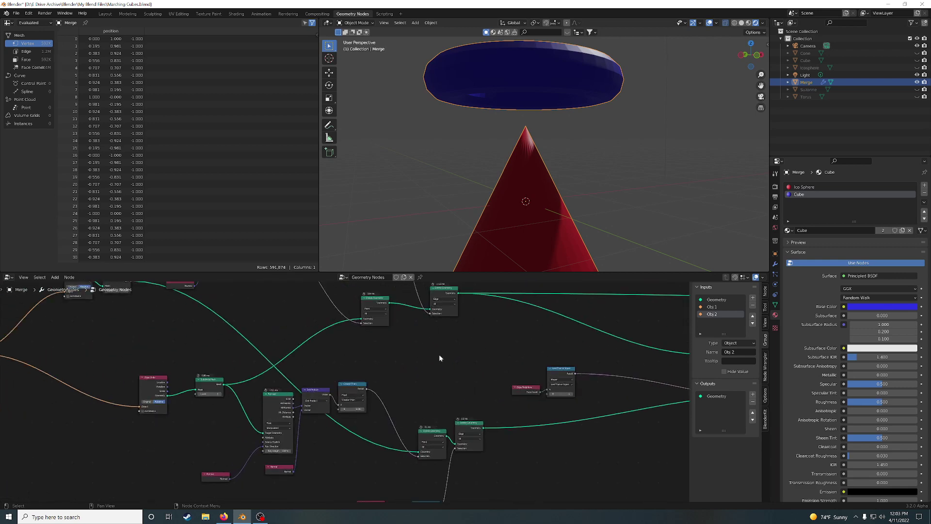
middle_click_drag(186, 337, 372, 390)
scroll(313, 367, "up", 1)
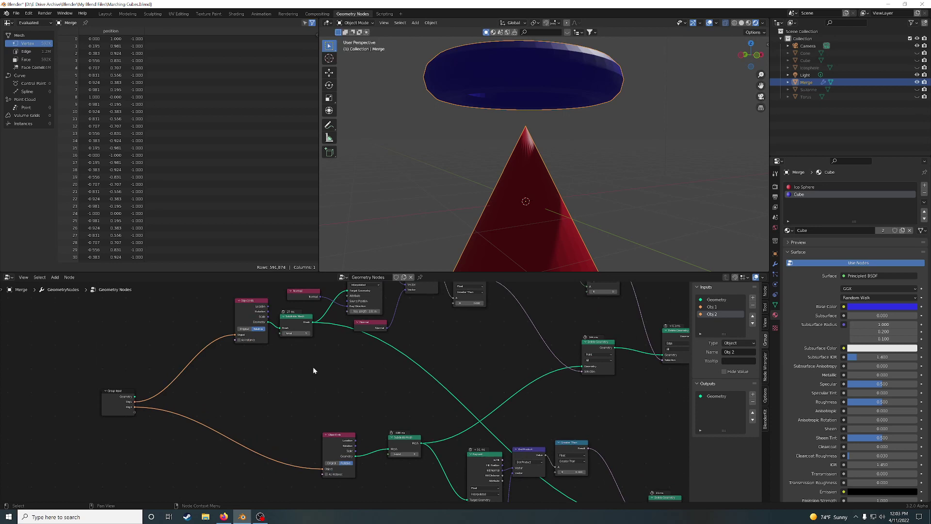
scroll(314, 370, "up", 1)
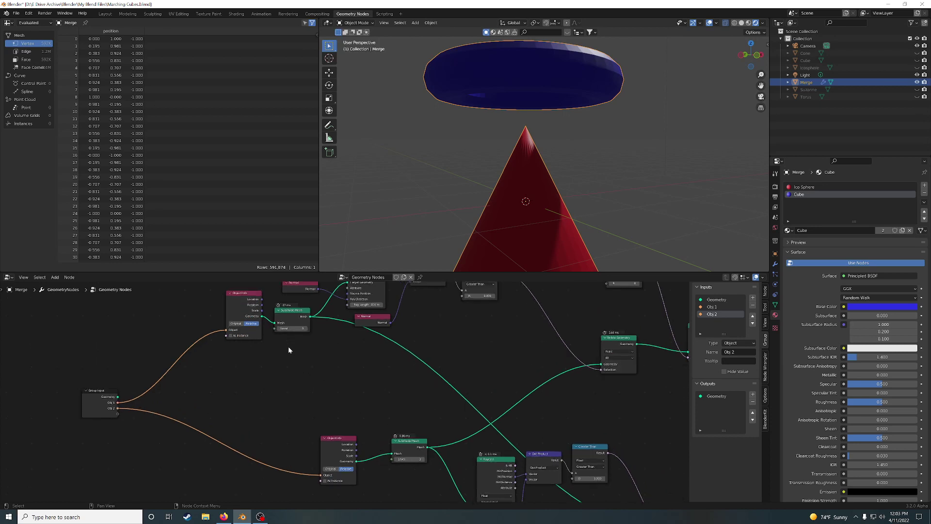
Step: Lower the level of Obj 1's Subdivide Mesh node by one and follow the node tree through to the Group Output
left_click(279, 328)
scroll(412, 409, "down", 7)
middle_click_drag(556, 394, 388, 375)
middle_click_drag(581, 394, 453, 381)
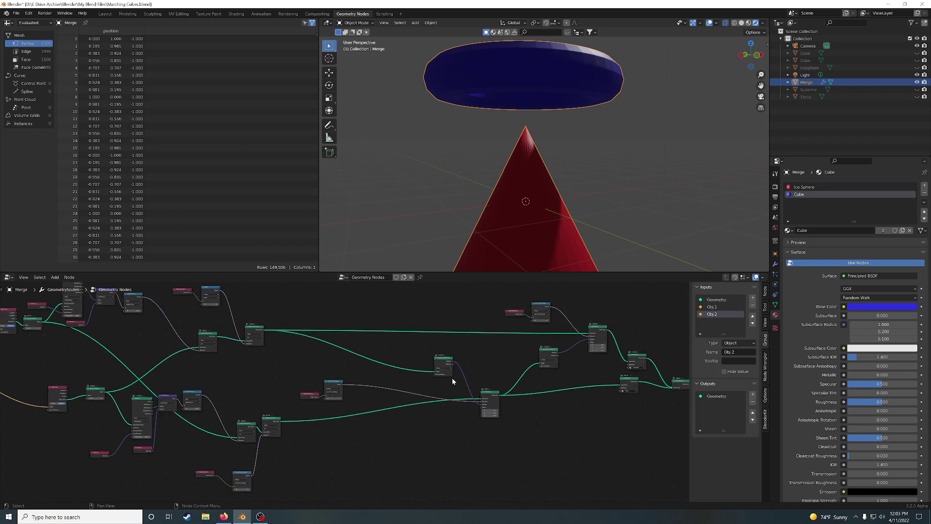
middle_click_drag(580, 368, 270, 368)
scroll(499, 395, "up", 6)
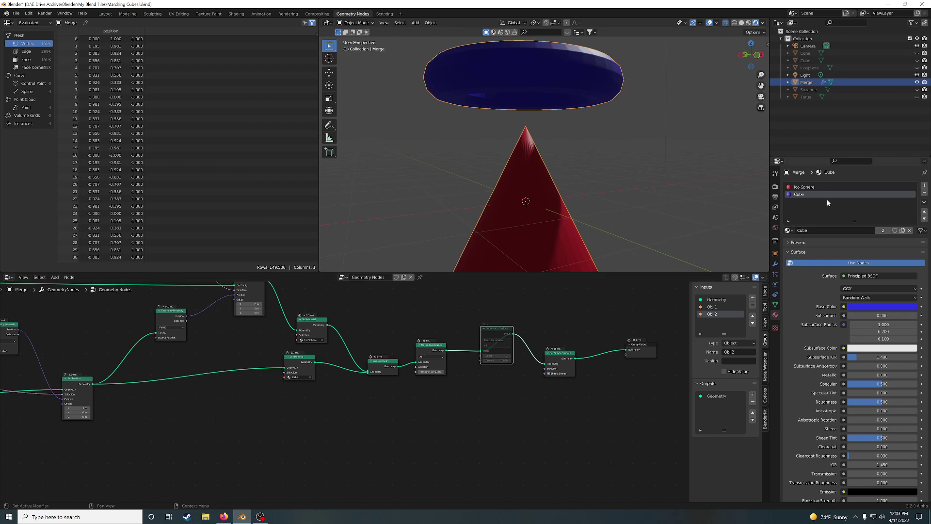
Step: Select the hidden torus and lower it around the base of the cone to a Z location of about -0.42 m
left_click(813, 99)
left_click(775, 253)
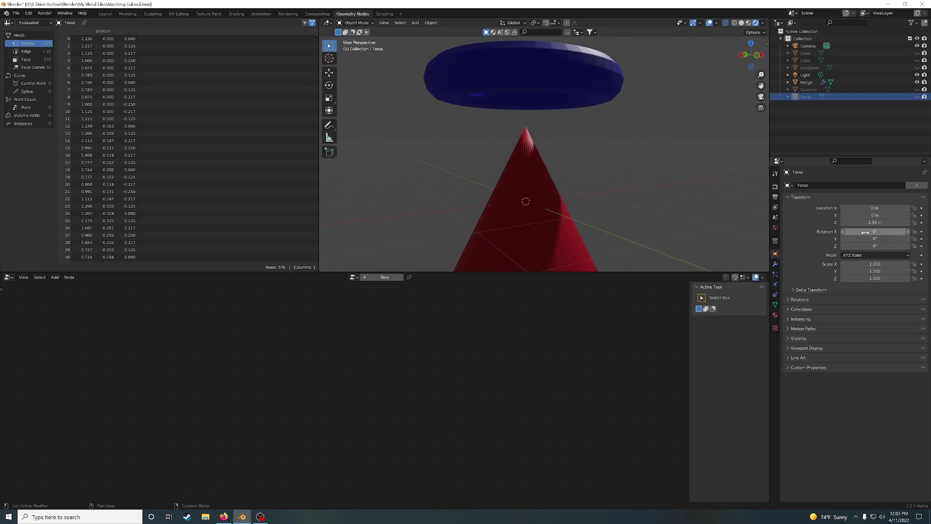
left_click_drag(865, 223, 769, 223)
middle_click_drag(638, 117, 678, 213)
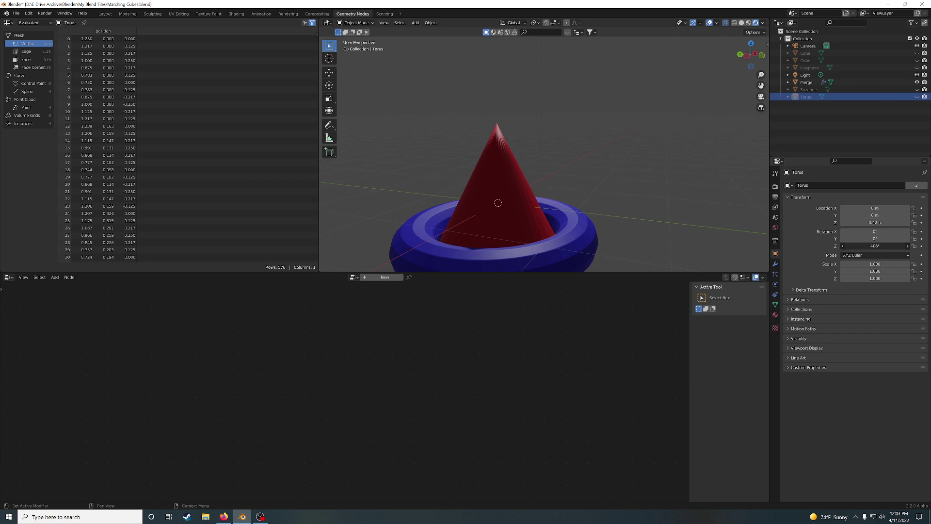
Step: Try rotating the torus about its Z axis and reset its Z rotation to 0°
left_click_drag(874, 246, 884, 248)
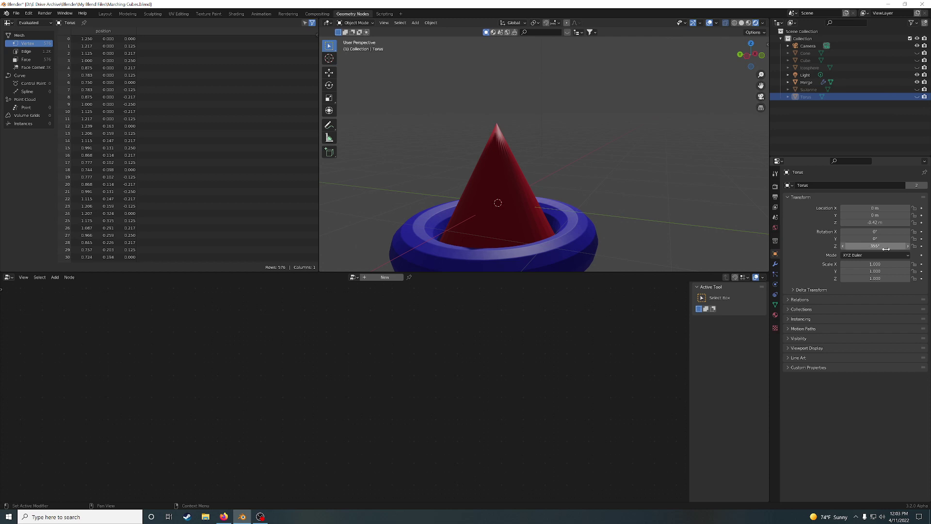
left_click(882, 247)
type("0")
key("Return")
Step: Rotate the torus to a Y rotation of 92.1° so it stands upright through the cone, and inspect the merged shape
left_click_drag(874, 239, 902, 239)
left_click_drag(874, 239, 889, 239)
middle_click_drag(568, 137, 467, 139)
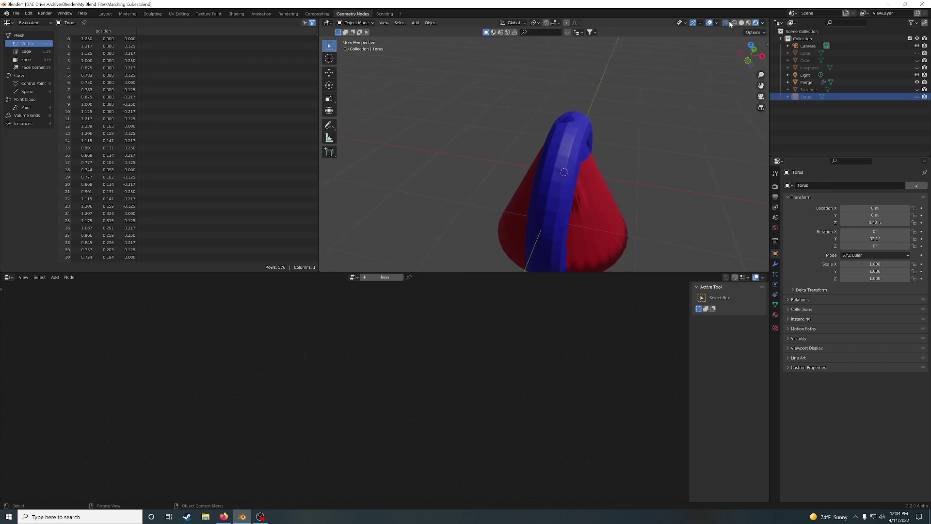
middle_click_drag(718, 134, 588, 216)
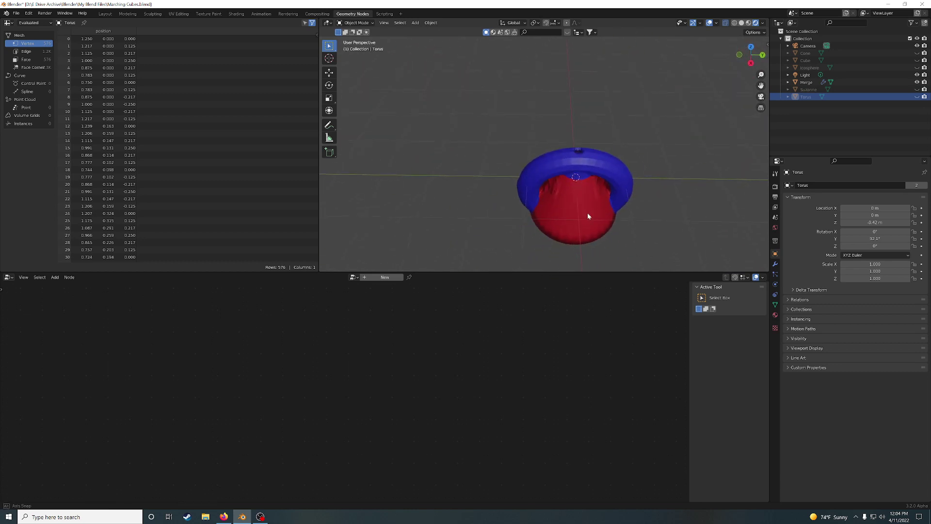
Step: Swap the Merge object's geometry nodes modifier inputs, assigning the cone to Obj 1 and the torus to Obj 2
left_click(775, 265)
left_click(807, 82)
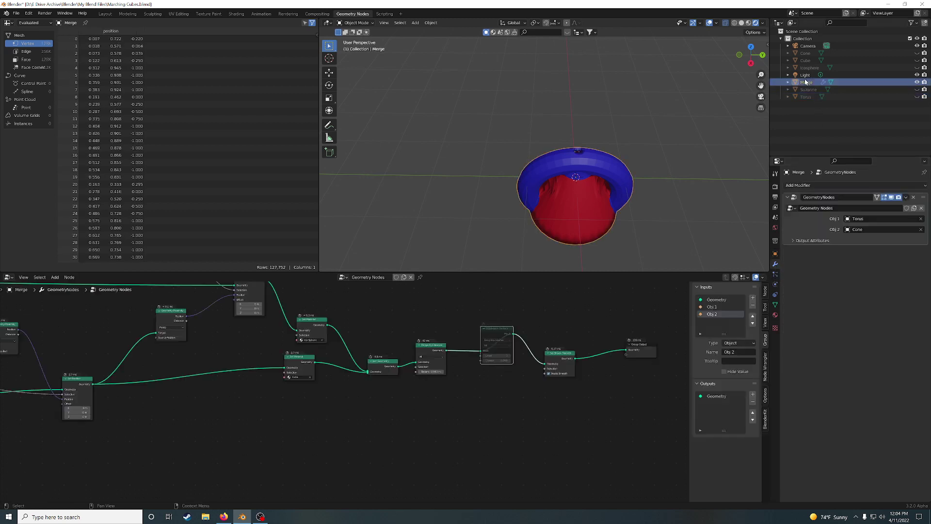
left_click(921, 230)
left_click(922, 219)
left_click(919, 219)
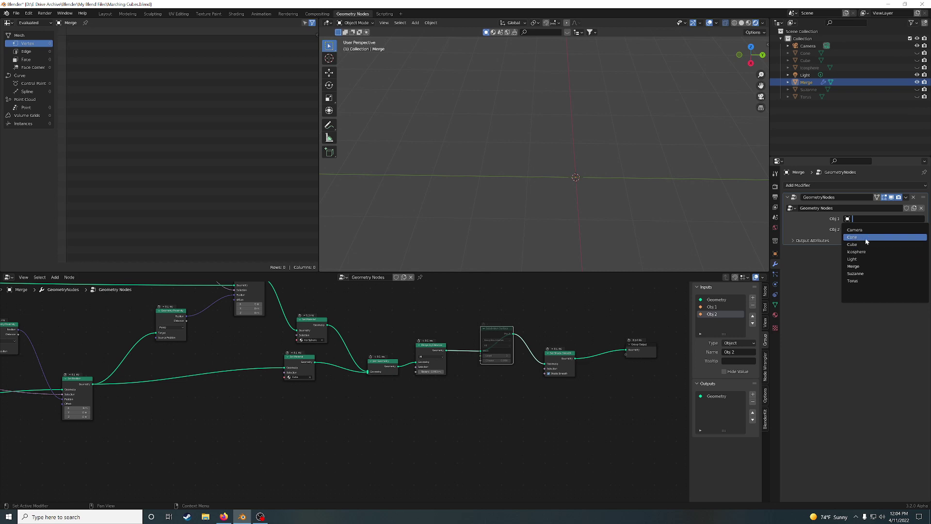
left_click(863, 237)
left_click(868, 229)
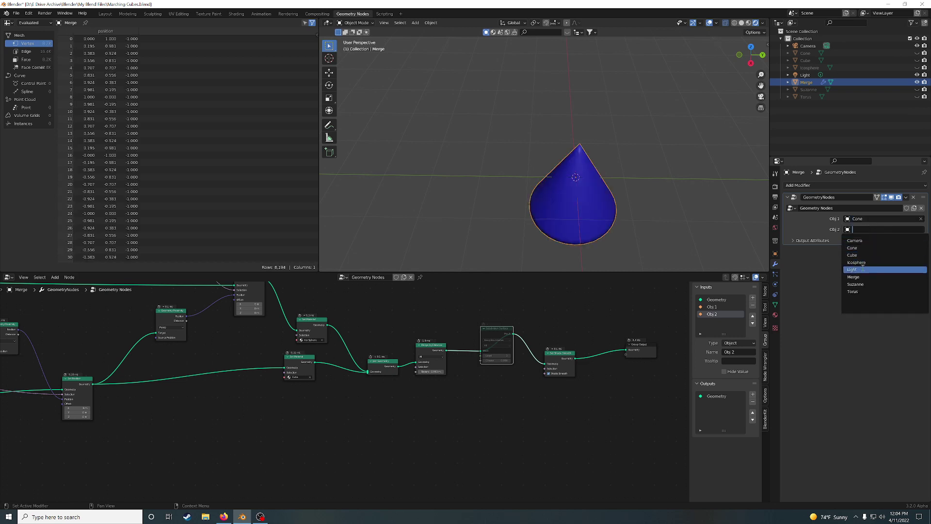
left_click(861, 291)
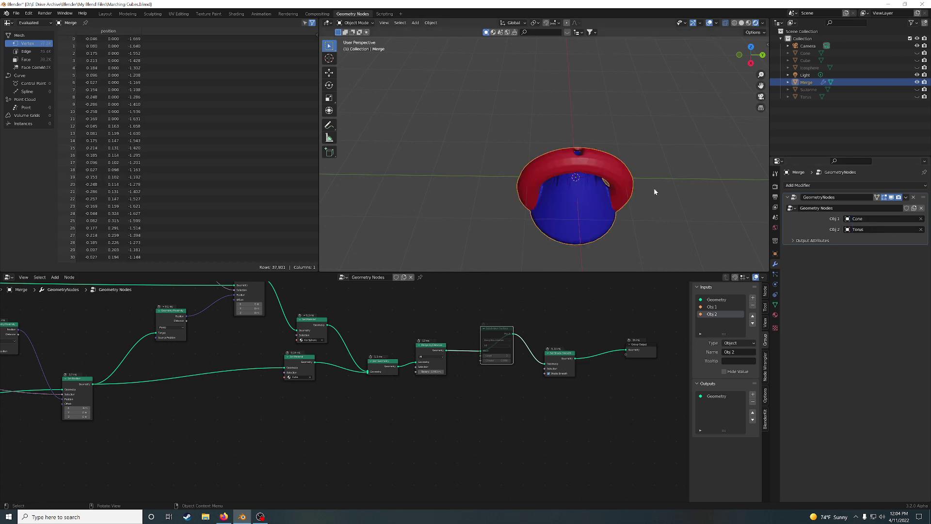
middle_click_drag(654, 191, 603, 200)
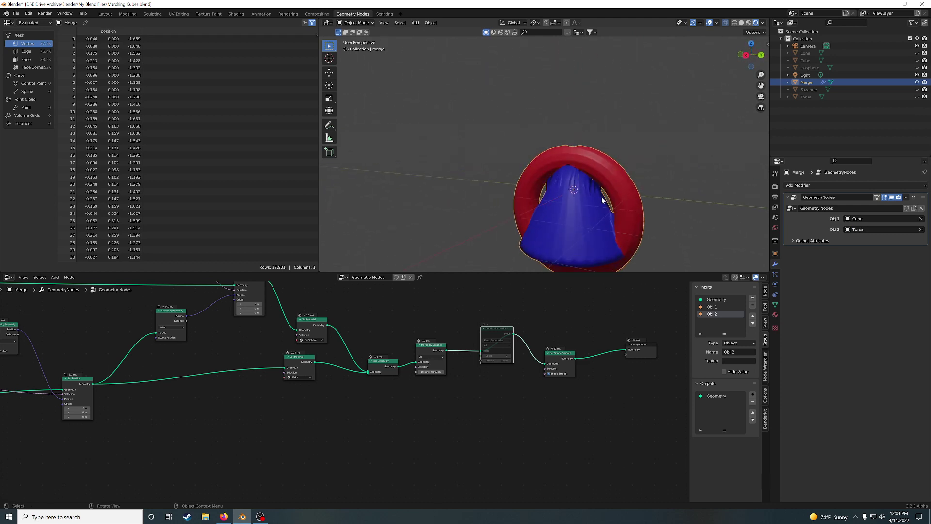
Step: Raise the level of Obj 1's Subdivide Mesh node by one and inspect the merged cone and torus from several sides
scroll(209, 356, "down", 2)
middle_click_drag(238, 362, 509, 372)
middle_click_drag(157, 338, 525, 369)
middle_click_drag(290, 350, 404, 340)
scroll(264, 344, "up", 3)
left_click(250, 328)
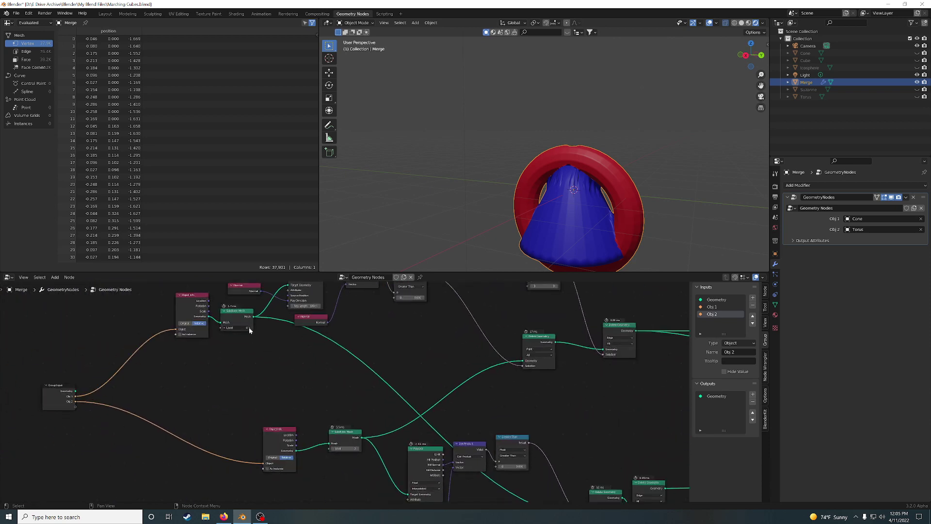
mouse_move(585, 190)
middle_mouse_down()
mouse_move(592, 209)
mouse_move(577, 193)
middle_mouse_up()
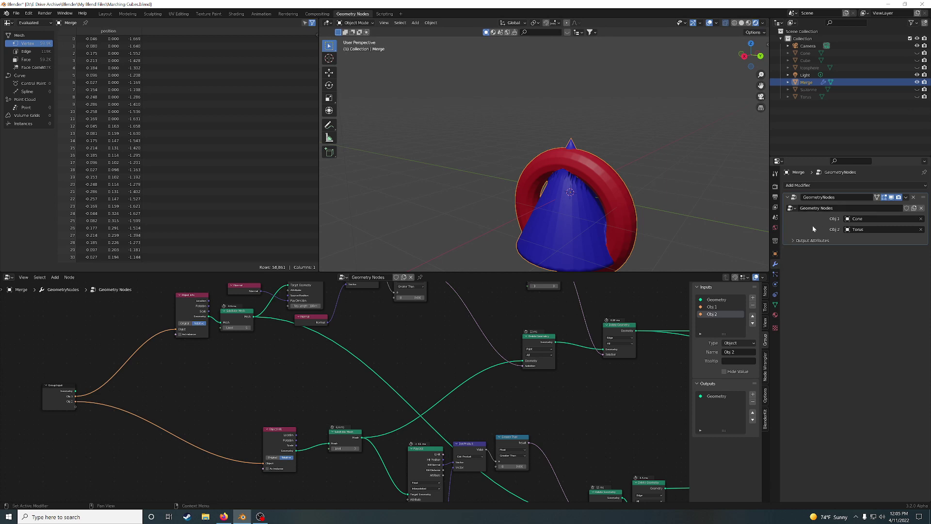
middle_click_drag(644, 198, 396, 167)
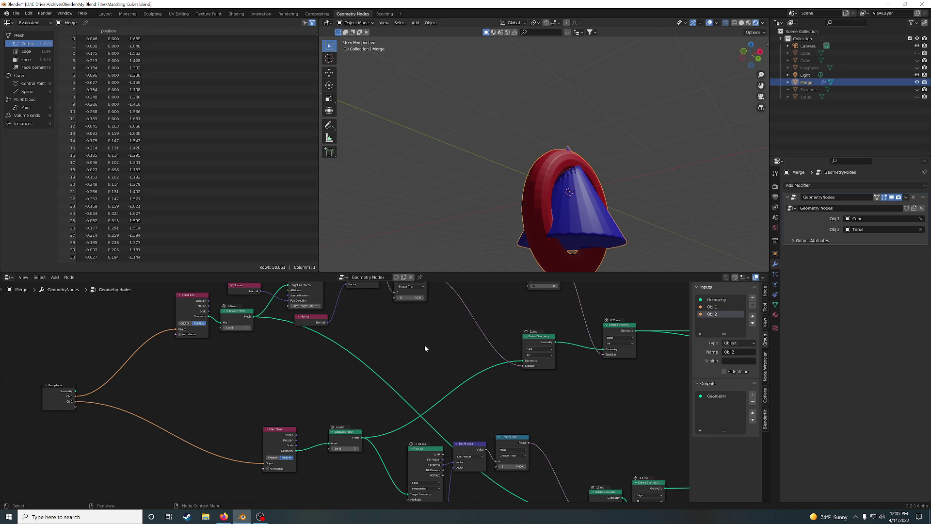
Step: Display the node counter for the tree and examine the nodes from the Group Input through to the Group Output
scroll(425, 350, "down", 4)
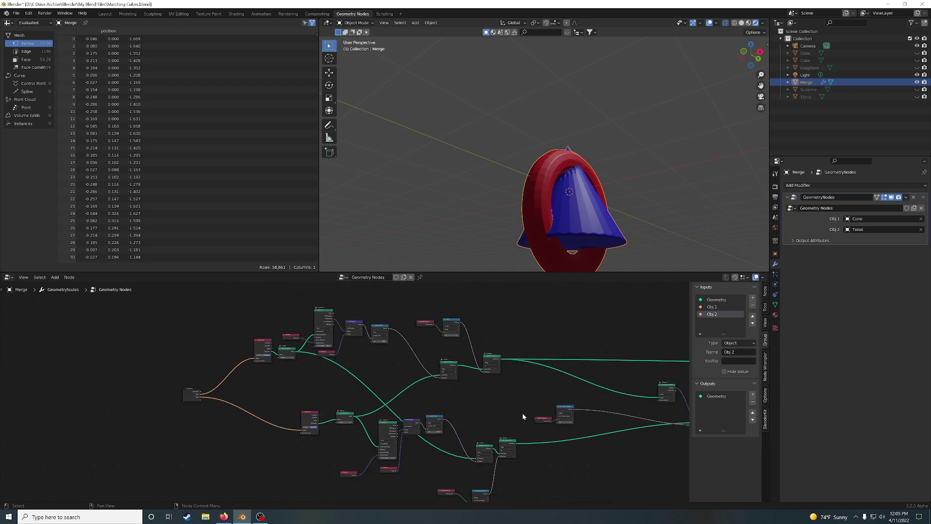
middle_click_drag(487, 402, 294, 373)
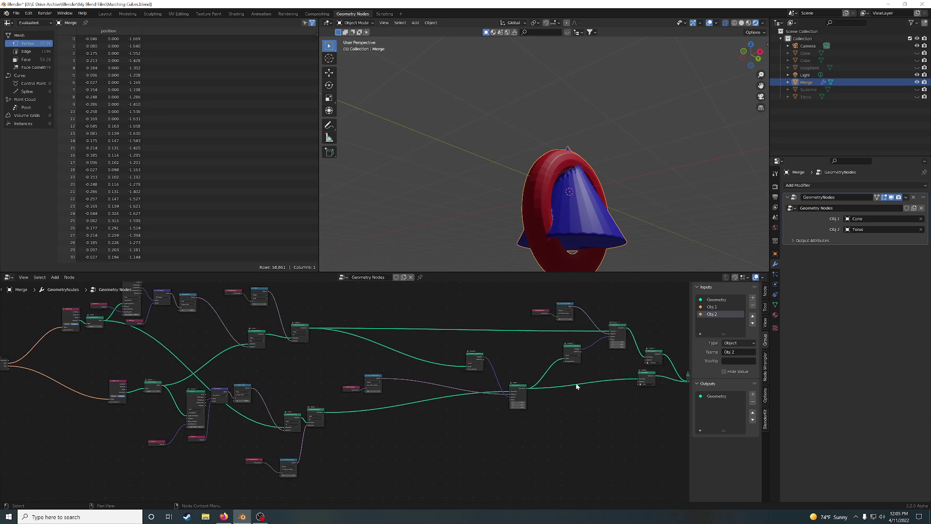
left_click(764, 396)
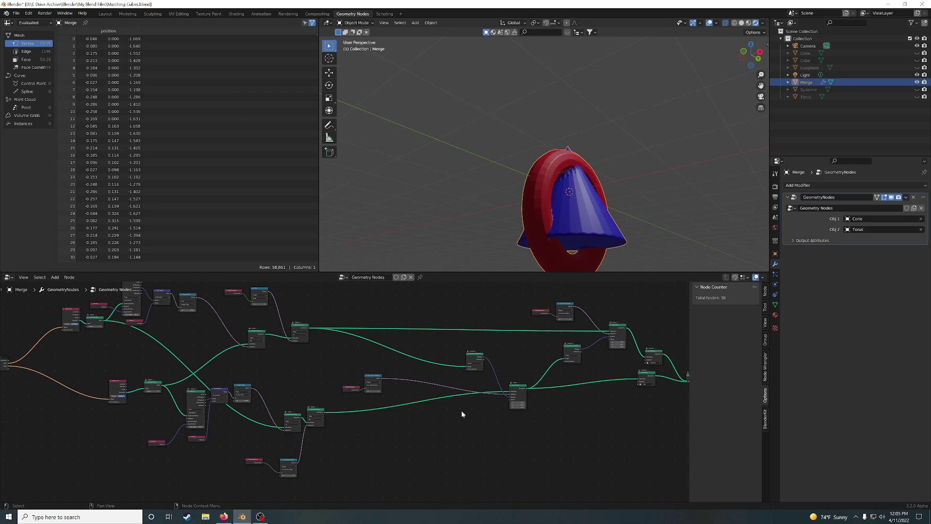
middle_click_drag(586, 397, 316, 381)
scroll(335, 384, "up", 3)
middle_click_drag(631, 354, 389, 377)
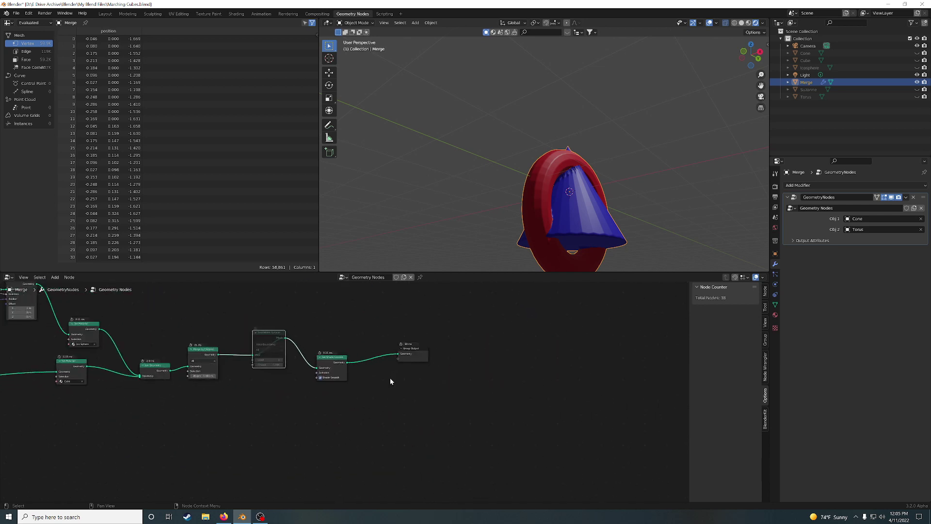
scroll(406, 361, "up", 3)
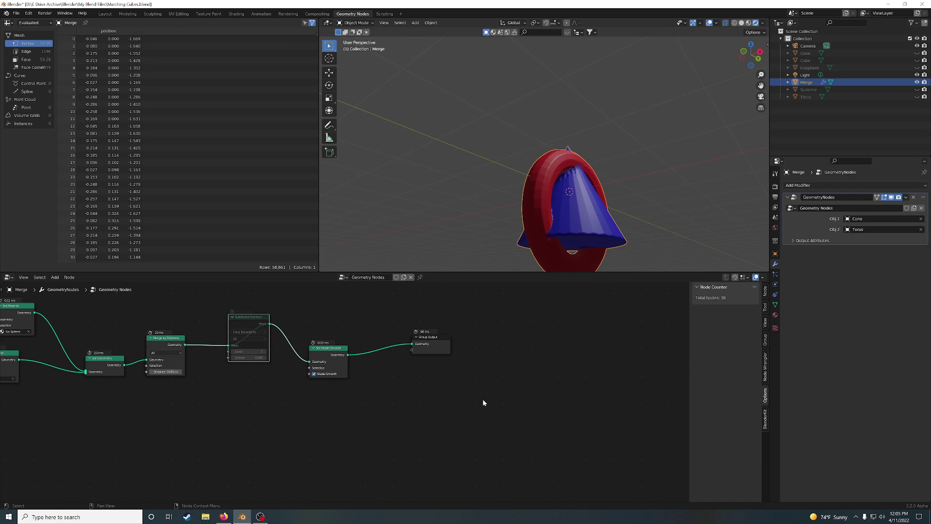
Step: Save the Marching Cubes.blend file, review the final part of the node tree, and switch to OBS
key("ctrl+s")
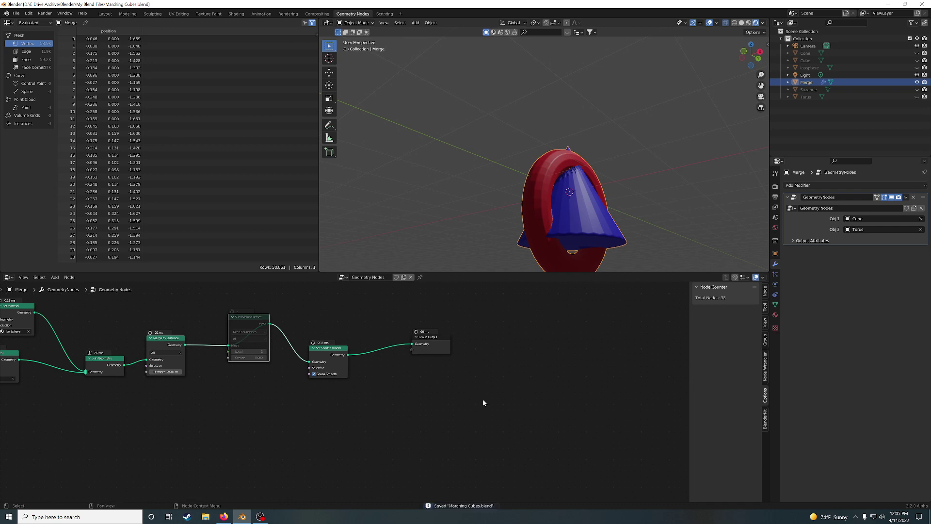
scroll(344, 386, "down", 1)
scroll(191, 335, "down", 2)
middle_click_drag(184, 331, 455, 350)
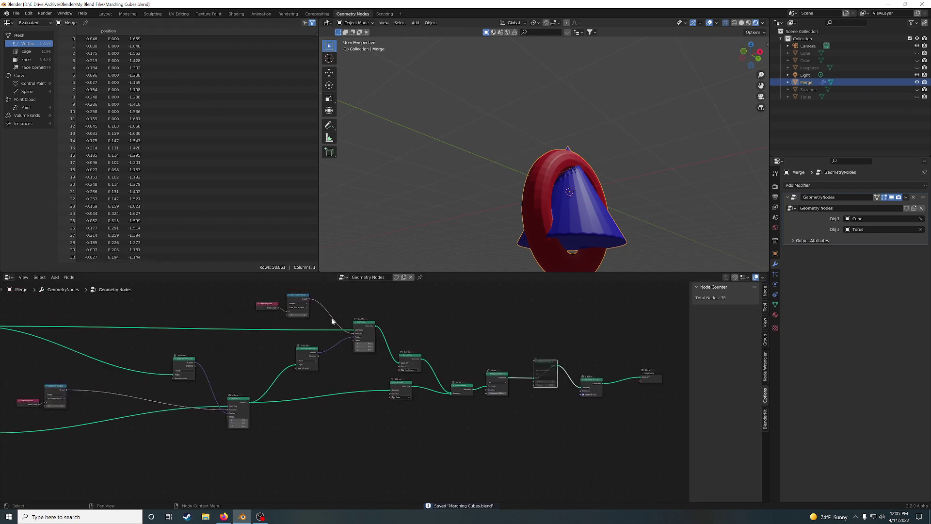
left_click(260, 516)
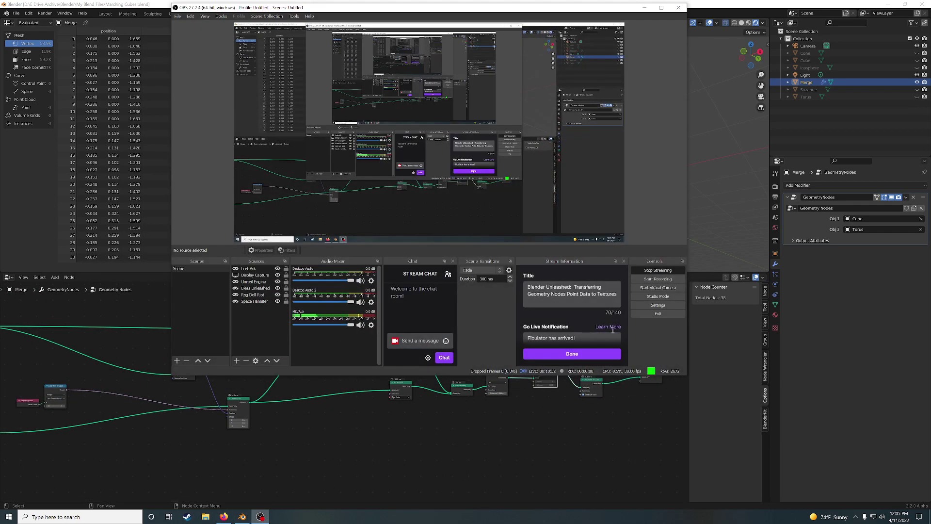